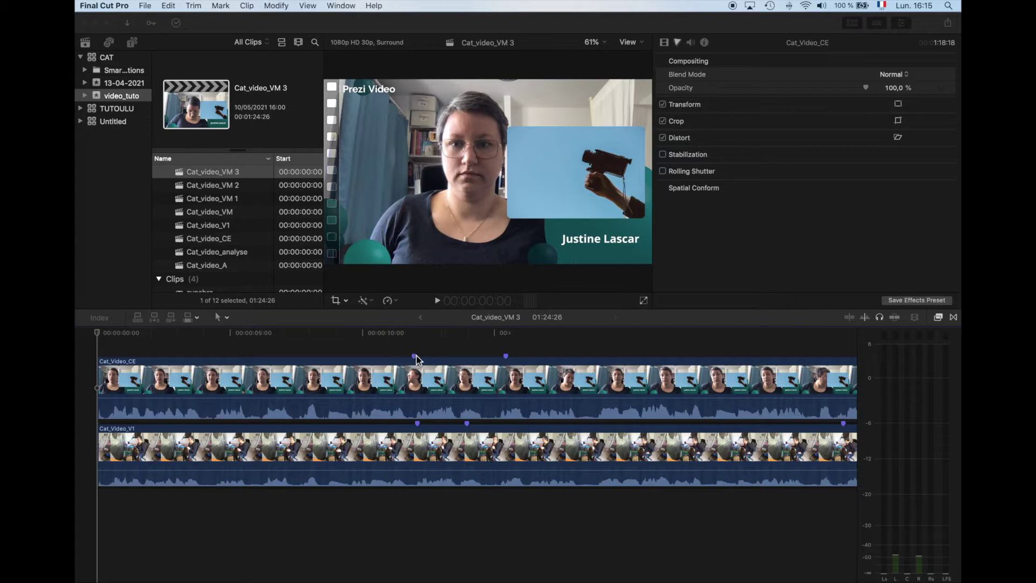
Review the markers listed in the timeline index, and close the index.
left_click(101, 318)
left_click(119, 354)
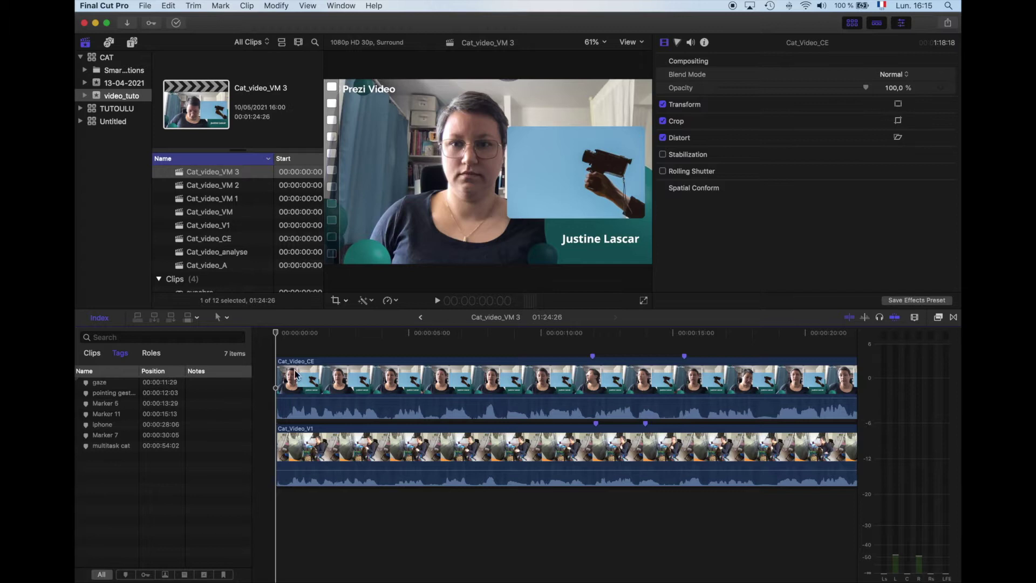
left_click(103, 322)
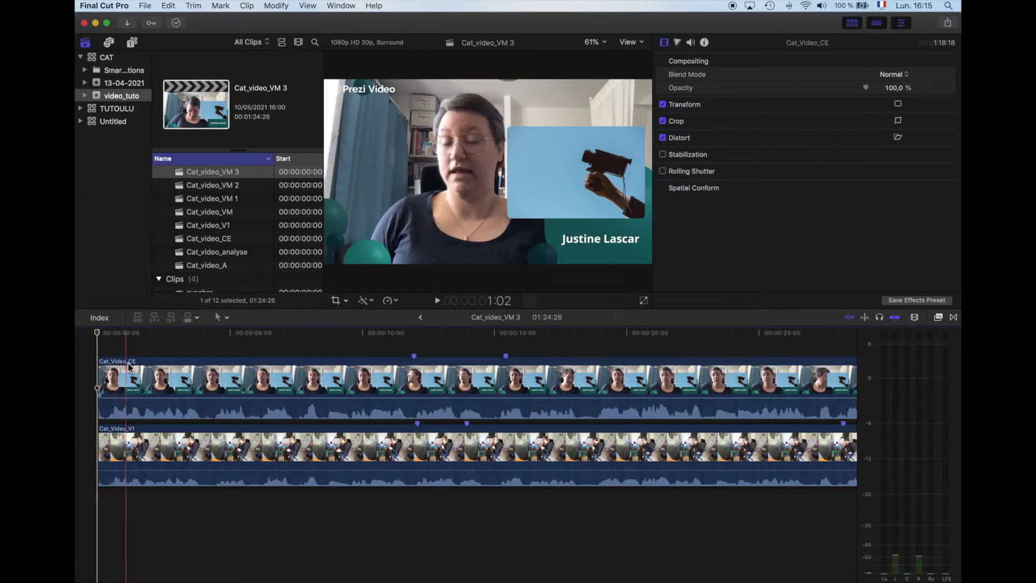
Insert the Diapo title from the Cinéma category at the start of the timeline, ahead of both video clips.
left_click(133, 43)
scroll(208, 173, "down", 15)
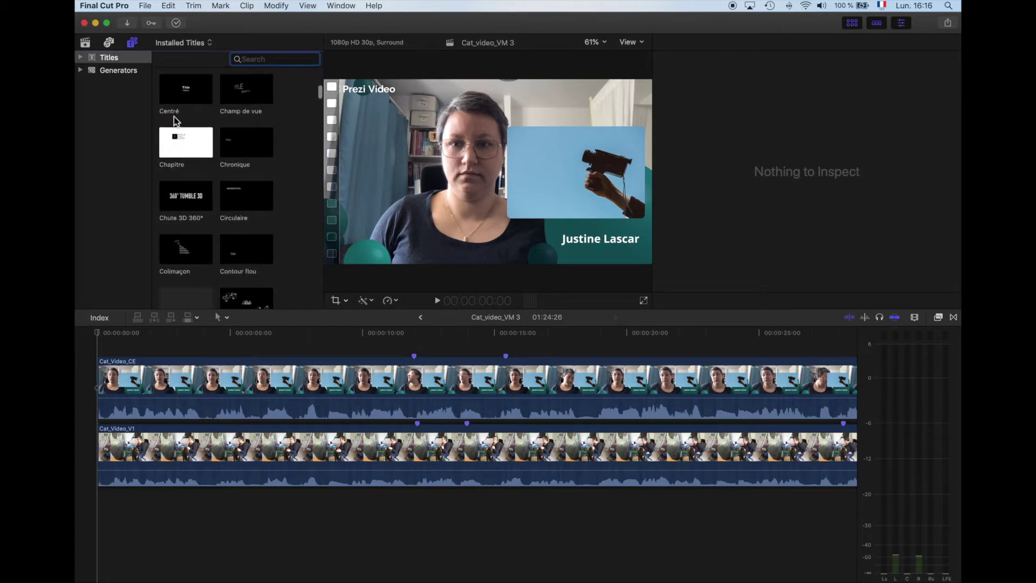
scroll(225, 234, "down", 10)
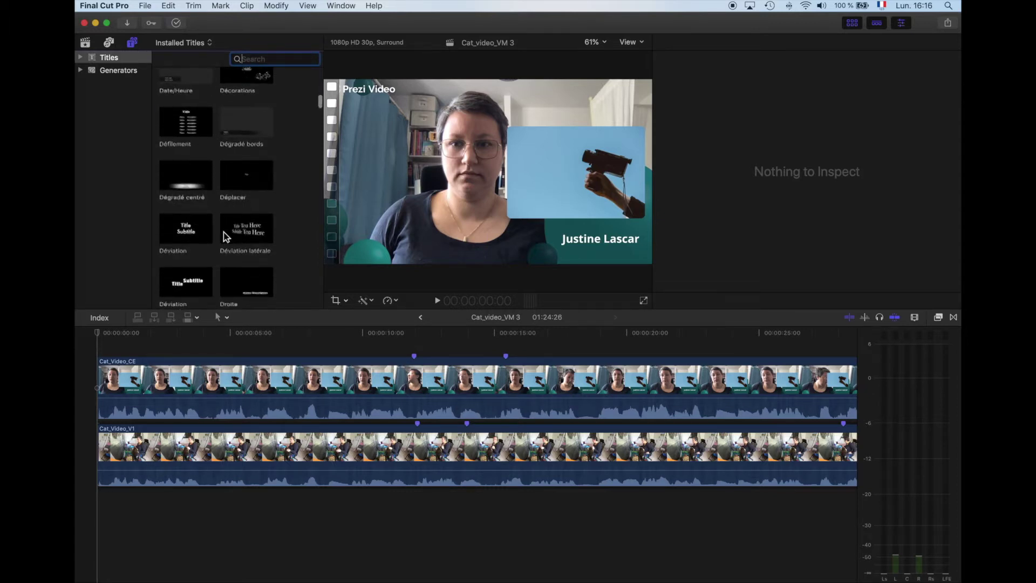
scroll(225, 235, "down", 10)
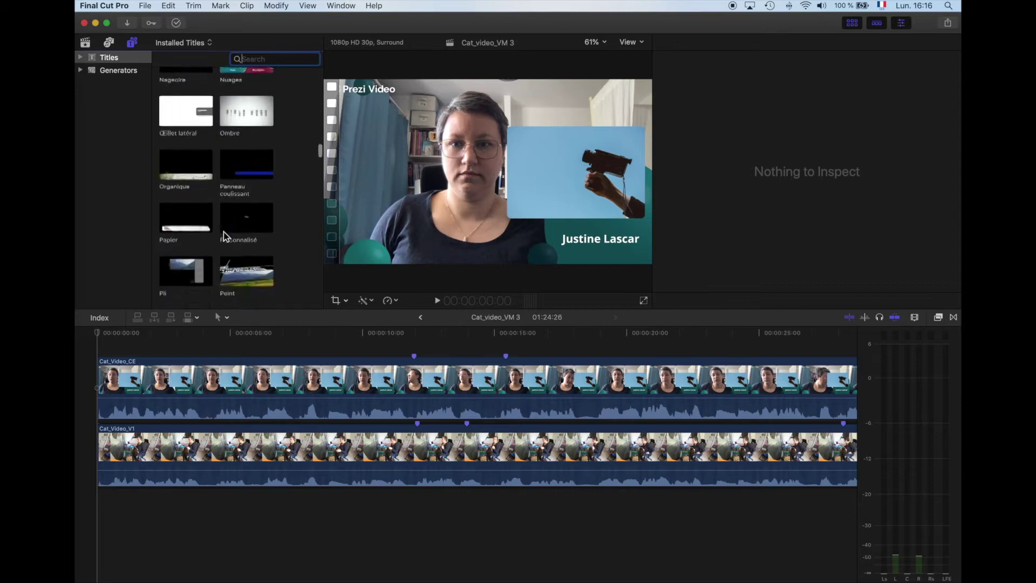
scroll(225, 236, "down", 10)
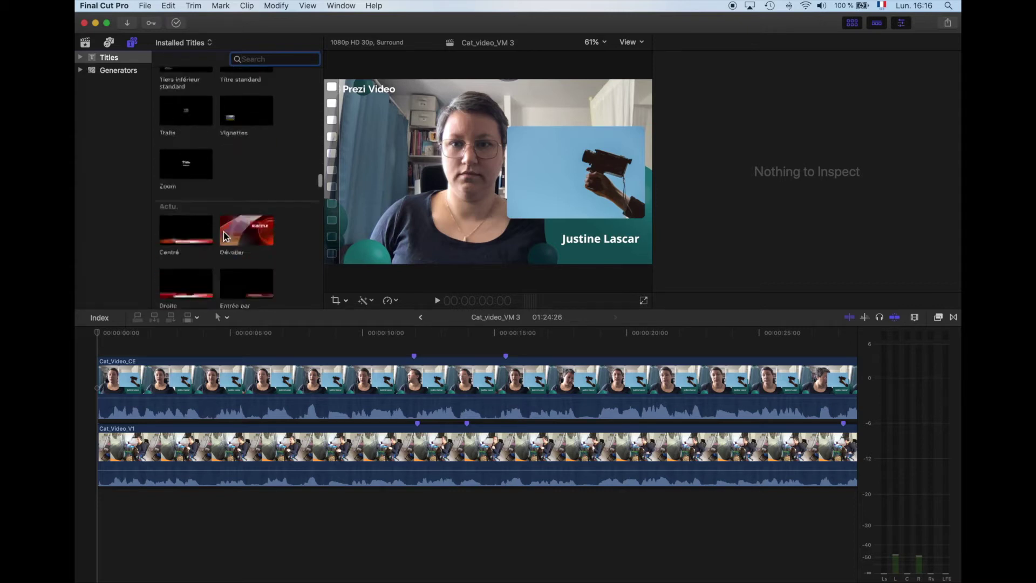
scroll(226, 236, "down", 10)
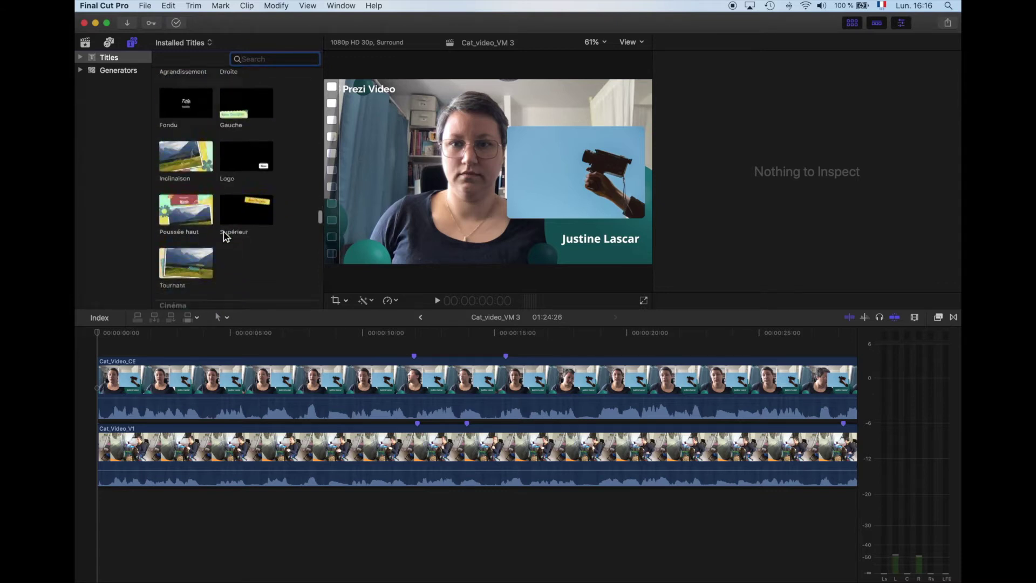
scroll(204, 205, "up", 5)
left_click(200, 207)
left_click_drag(200, 207, 94, 451)
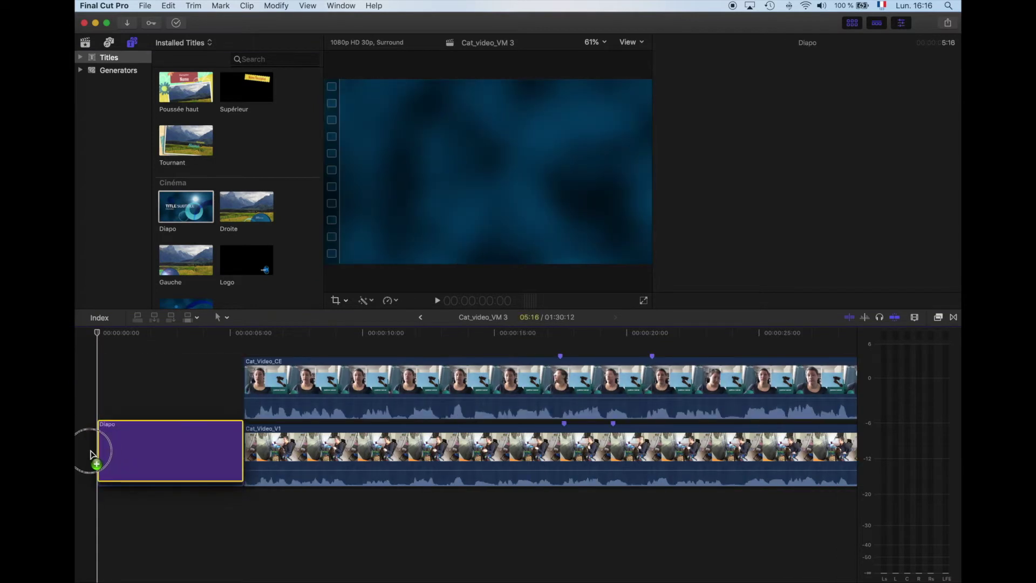
left_click(123, 440)
Replace the TITLE text of the Diapo title with "video based research".
left_click_drag(100, 334, 177, 351)
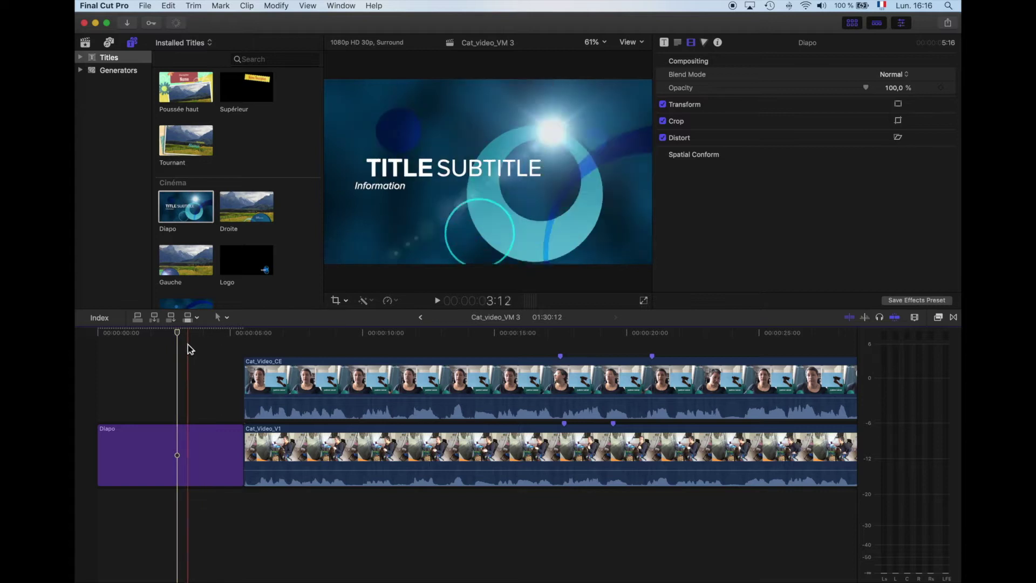
left_click_drag(415, 170, 416, 168)
double_click(420, 171)
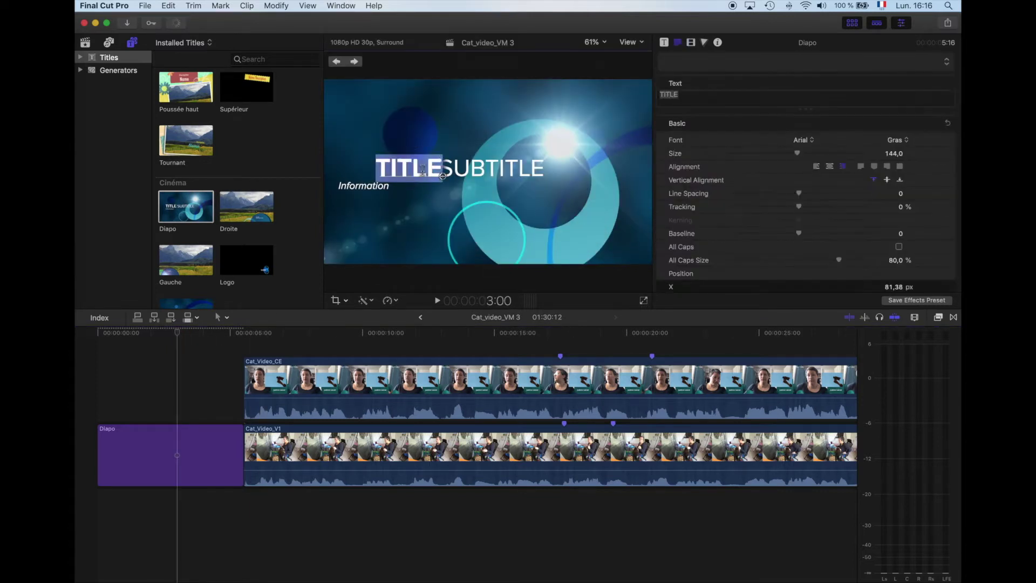
double_click(437, 171)
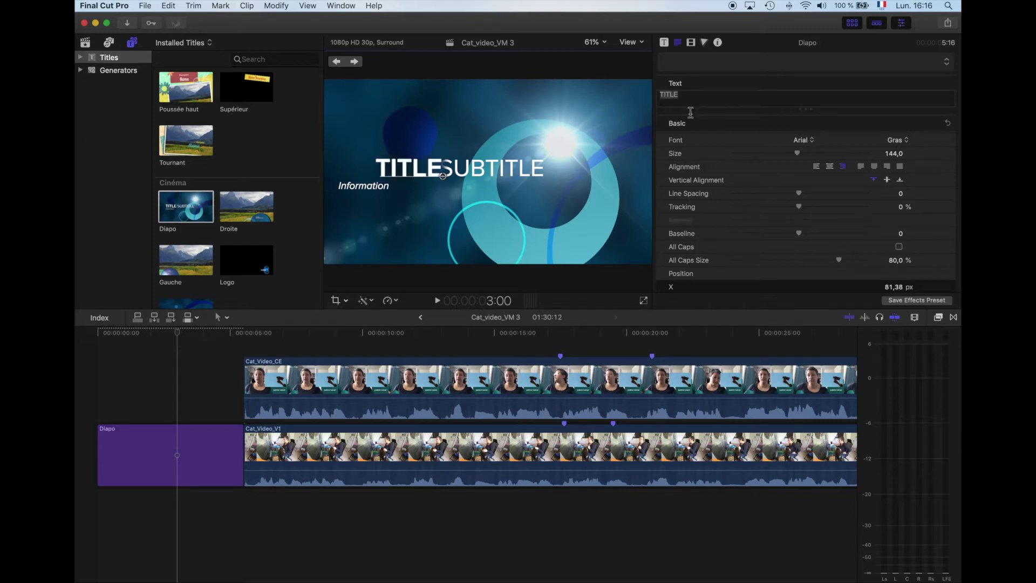
double_click(683, 96)
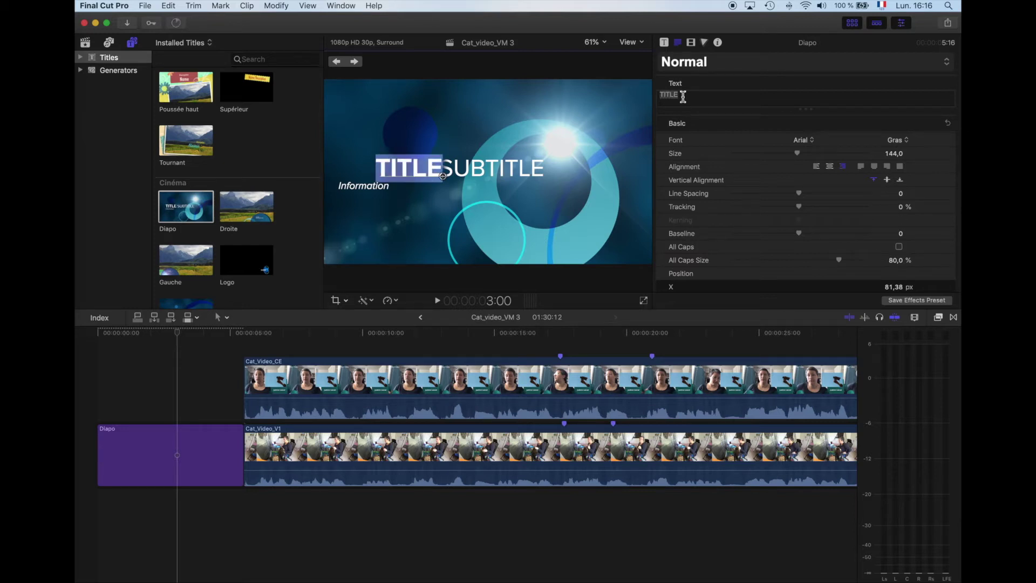
type("video based re")
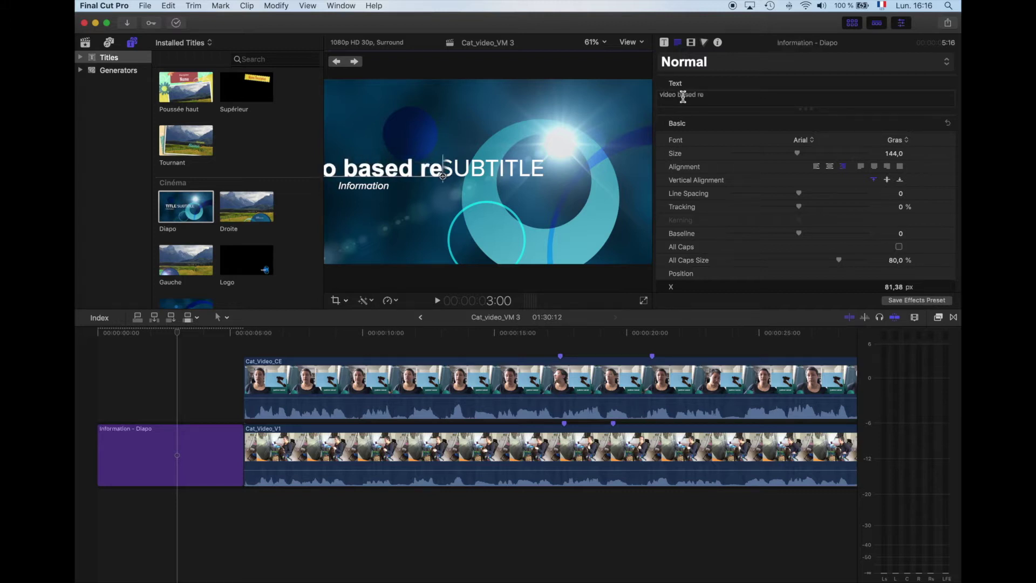
type("search")
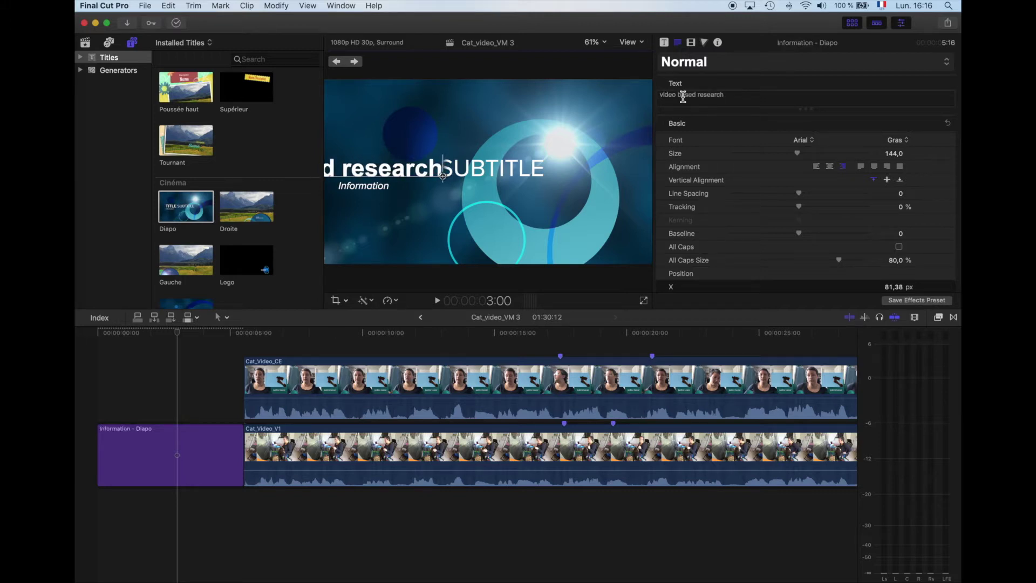
Replace the SUBTITLE text with "Oulu WS" and clear the Information line of the Diapo title.
double_click(529, 169)
left_click(538, 167)
double_click(535, 168)
left_click(458, 169, "shift")
type("Ou")
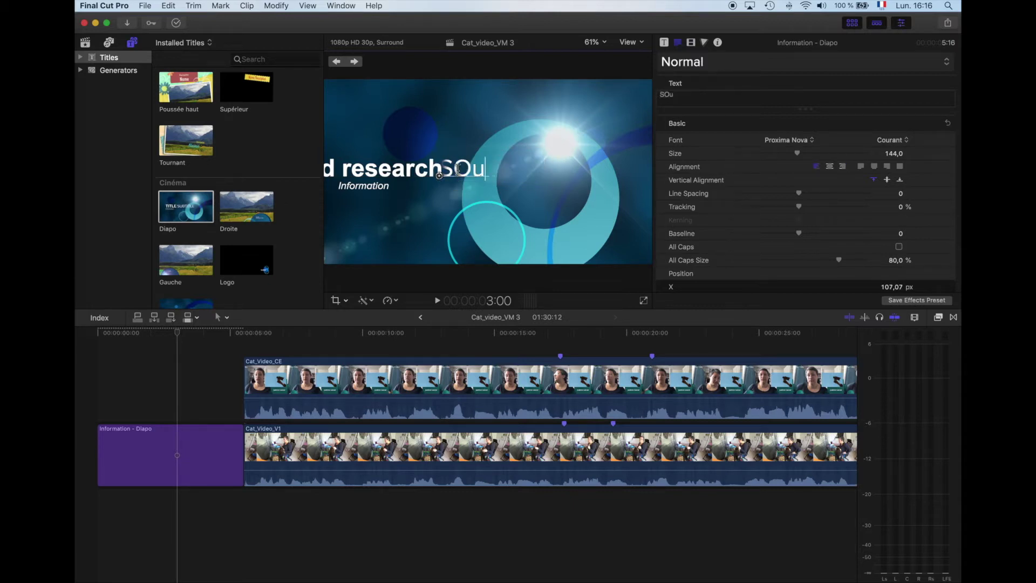
type("lu WS")
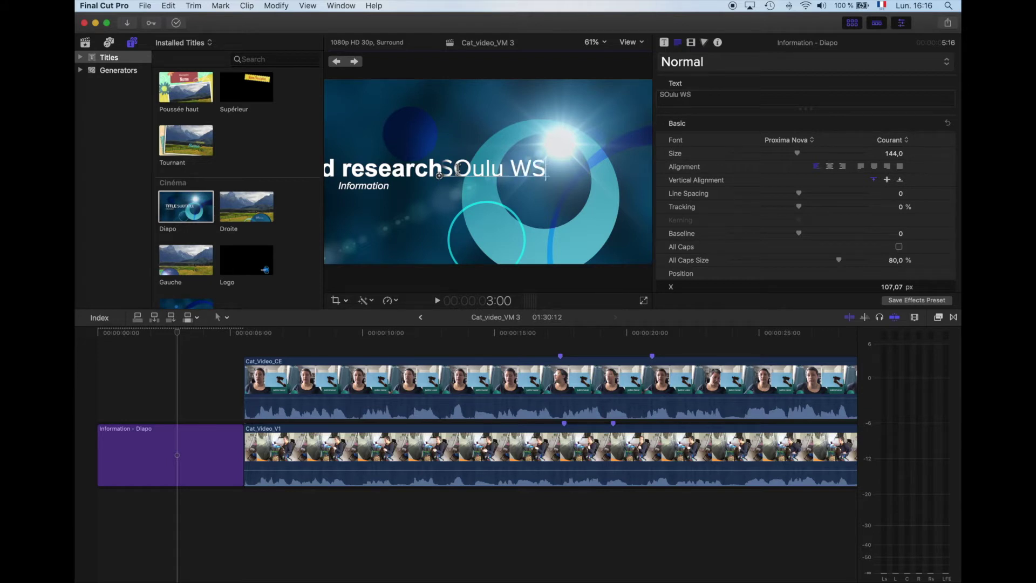
key("super+Left")
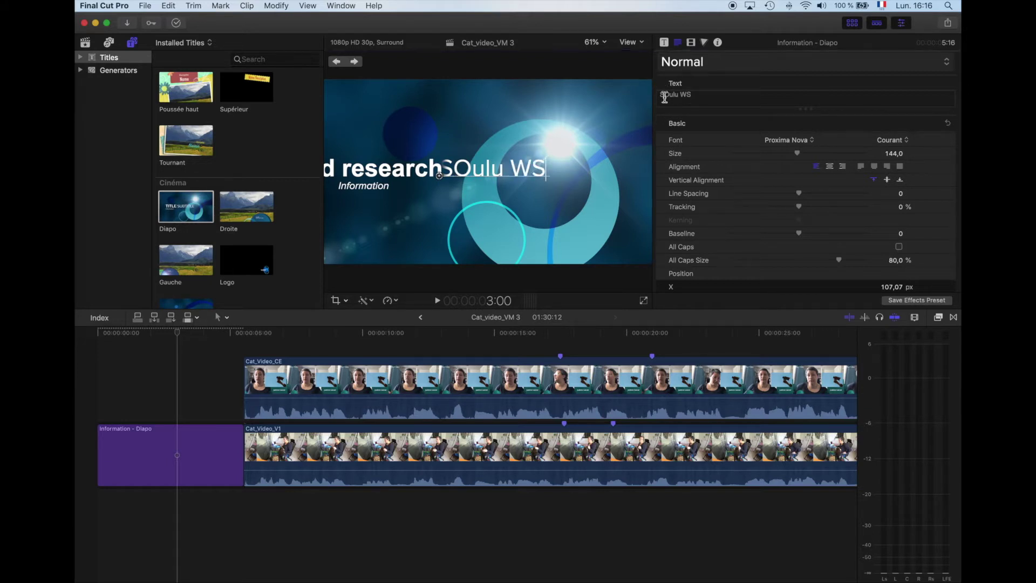
key("Delete")
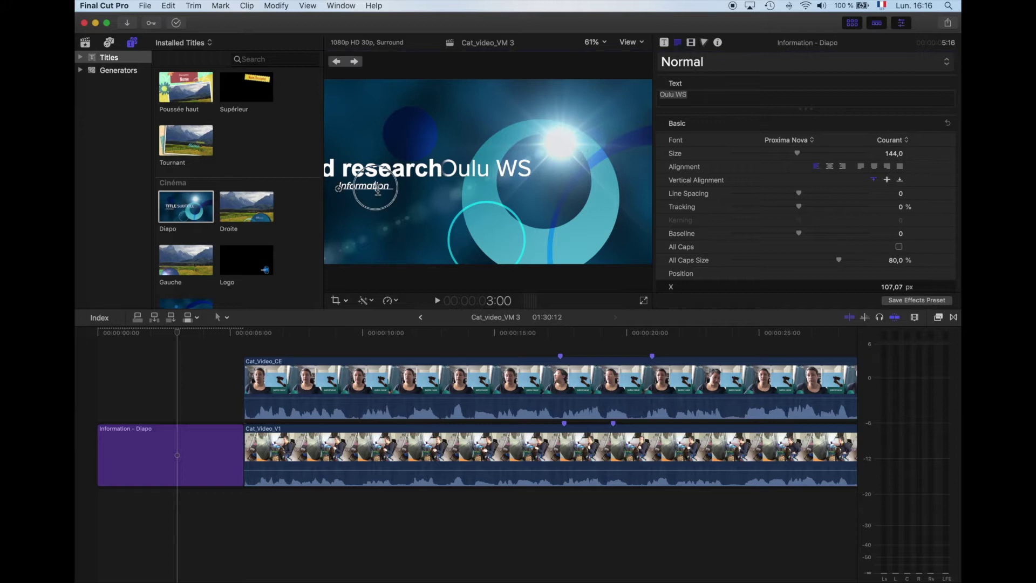
Move the "video based research" text into the upper part of the frame, at about X 965 px.
mouse_move(181, 331)
left_mouse_down()
mouse_move(190, 341)
mouse_move(165, 337)
left_mouse_up()
left_click(193, 453)
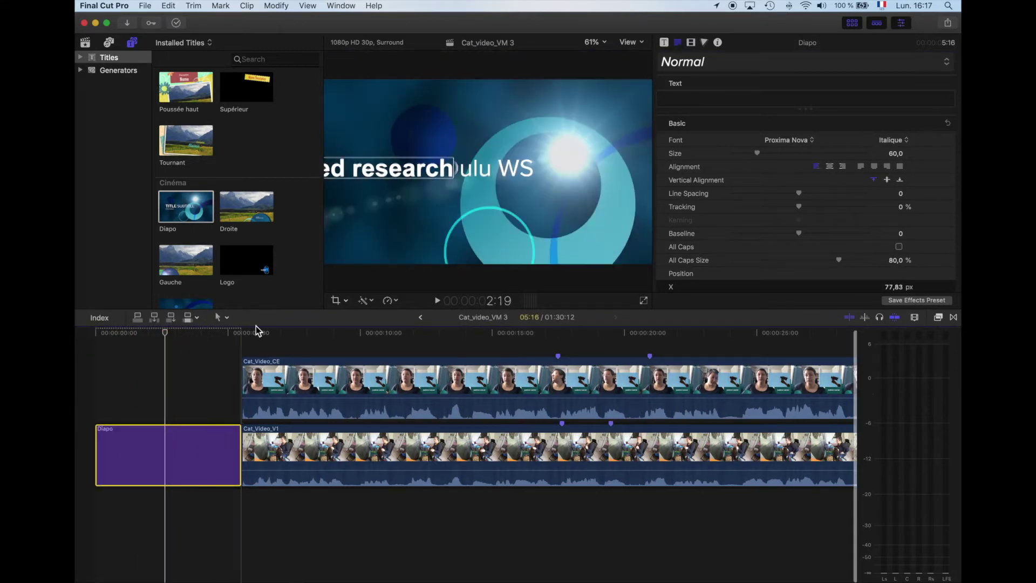
left_click_drag(435, 186, 583, 133)
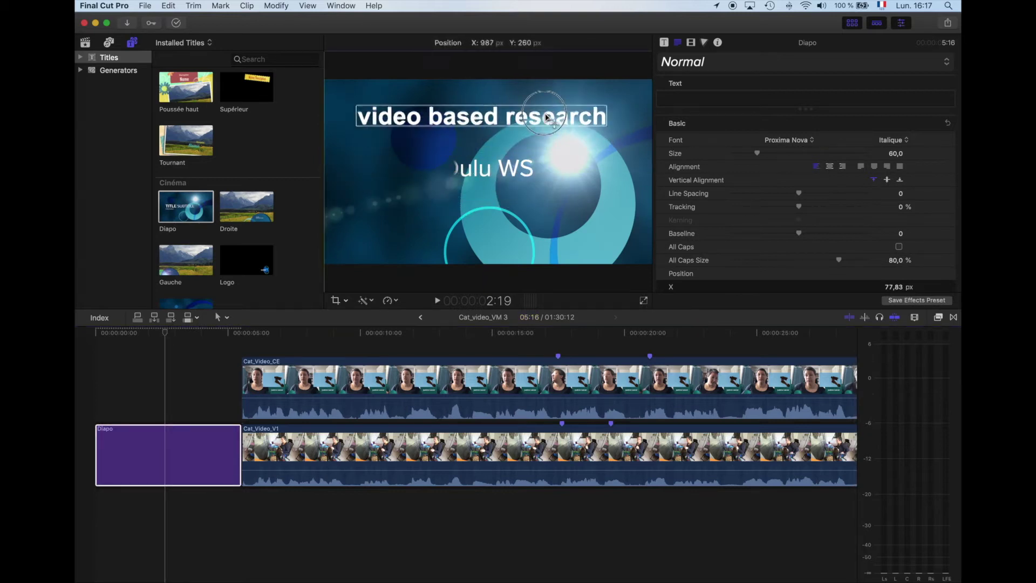
left_click(167, 452)
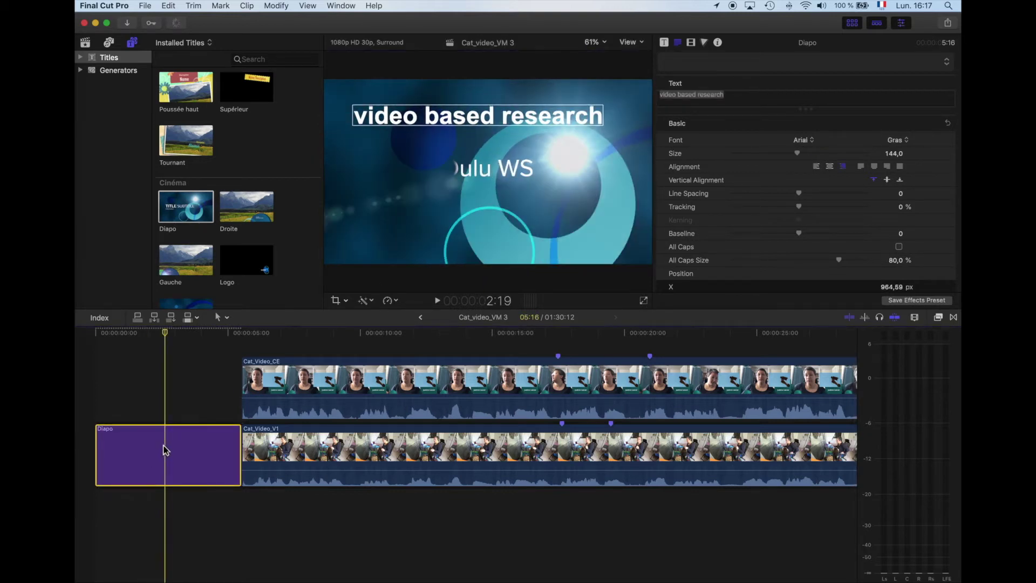
Move the "Oulu WS" subtitle to just below the title text, at about X -272 px.
left_click(207, 428)
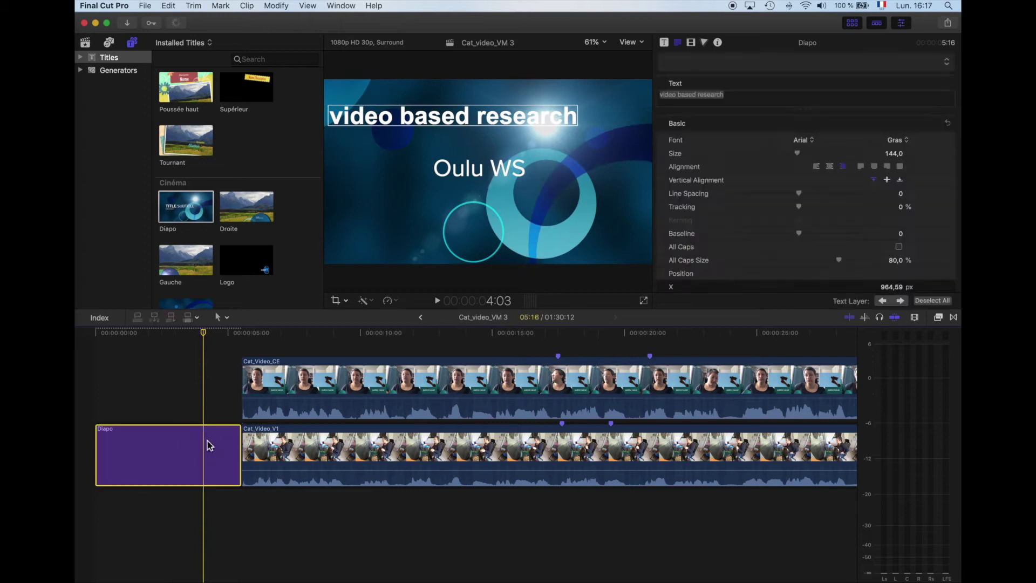
left_click_drag(505, 173, 441, 155)
left_click_drag(203, 334, 227, 343)
Lift the Diapo title out of the main storyline and connect it above Cat_Video_CE at the timeline start.
left_click(207, 452)
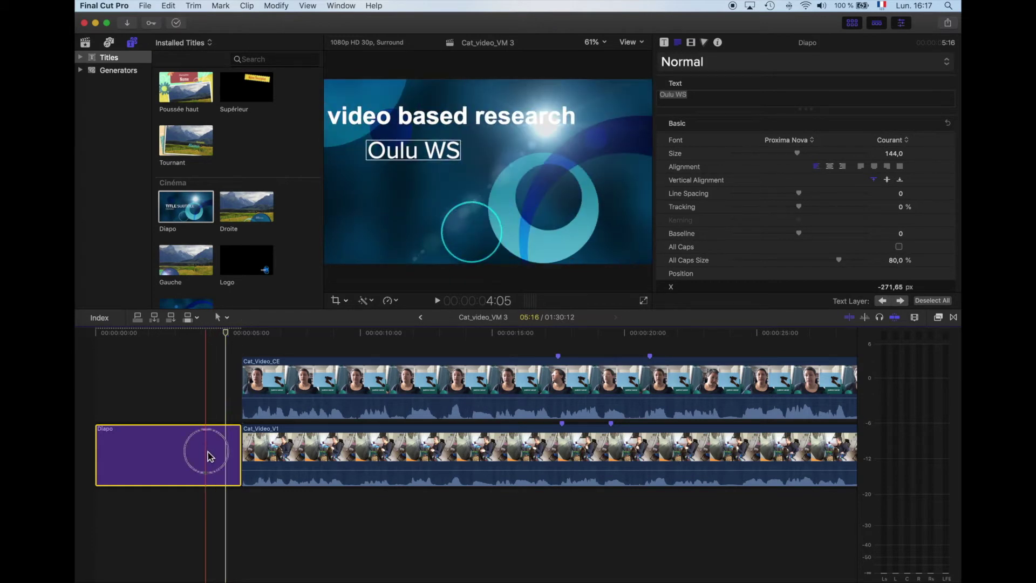
left_click_drag(210, 457, 202, 419)
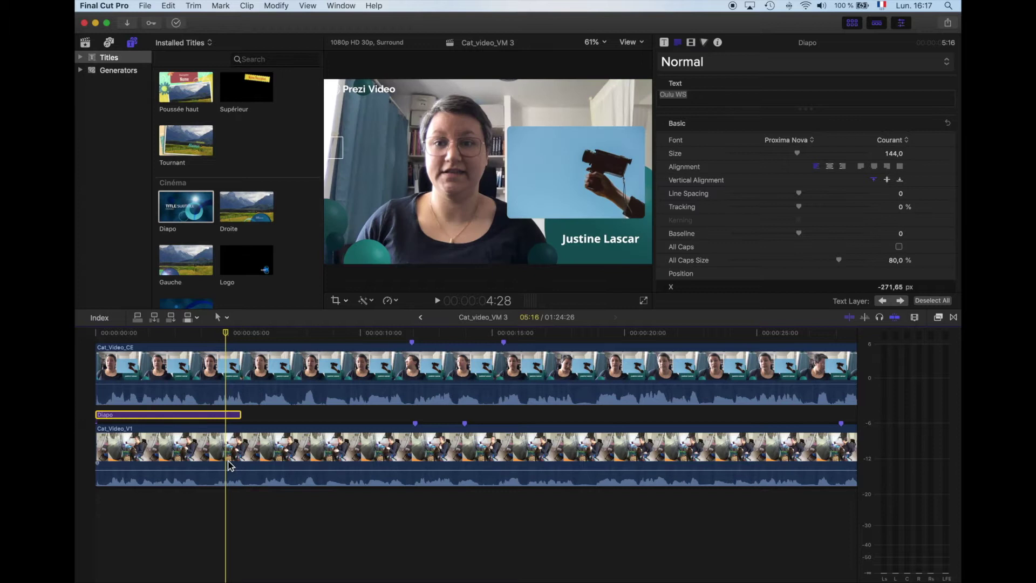
left_click_drag(209, 414, 211, 345)
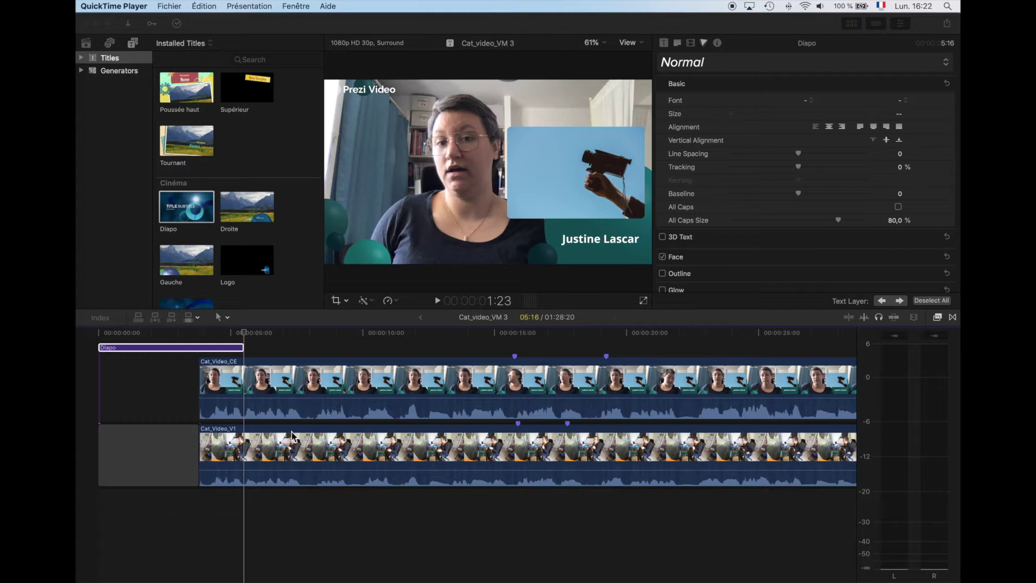
Split Cat_Video_CE and Cat_Video_V1 together at the end of the Diapo title and again at about 14:05.
left_click(242, 333)
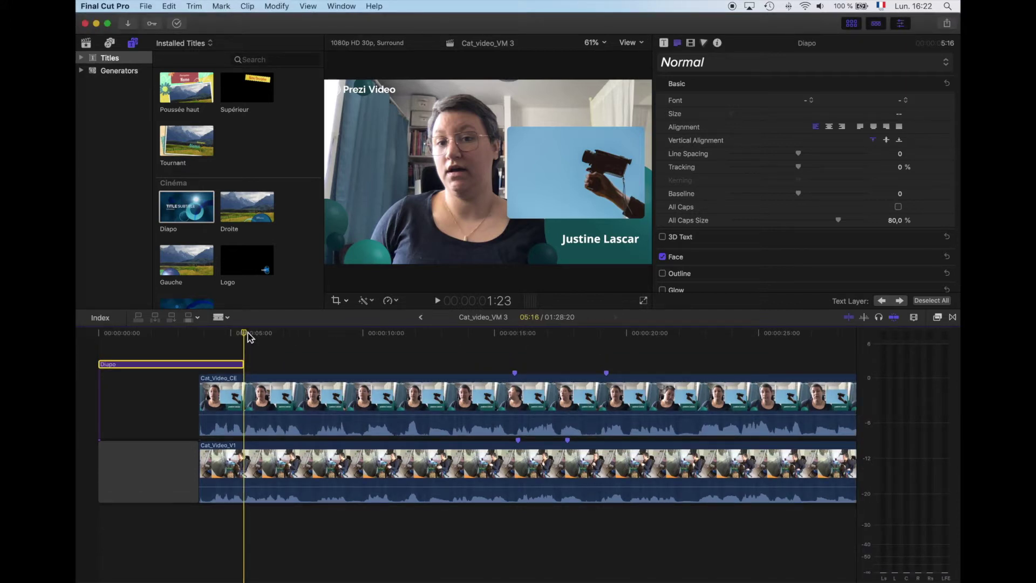
left_click(227, 318)
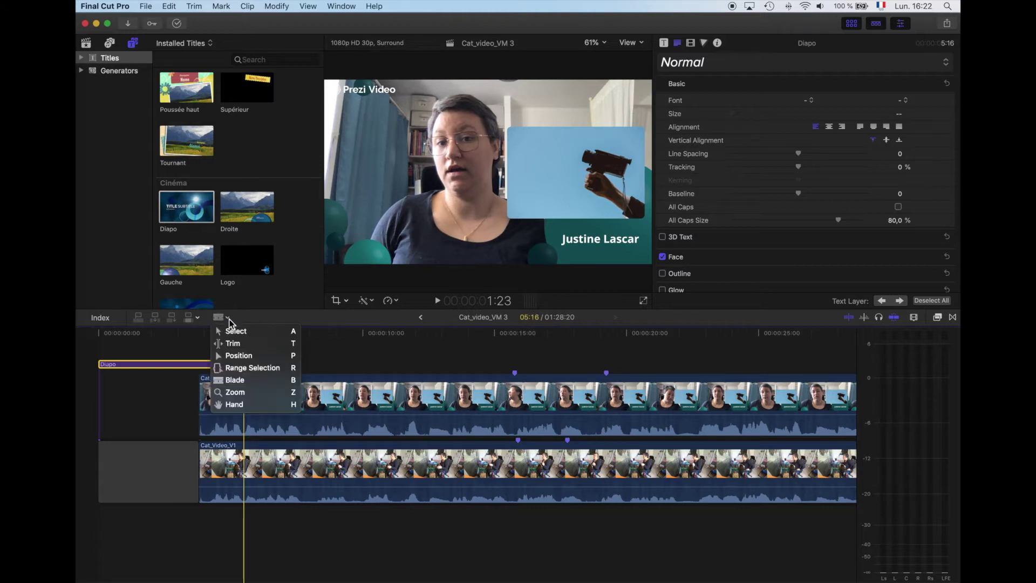
left_click(236, 394)
scroll(252, 397, "down", 1)
key("shift+super+b")
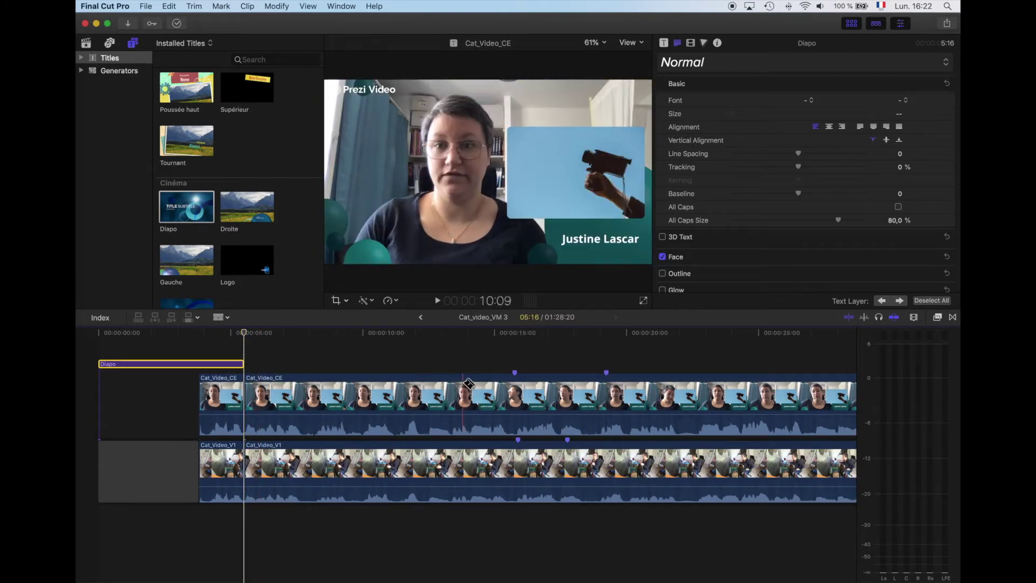
key("shift+super+b")
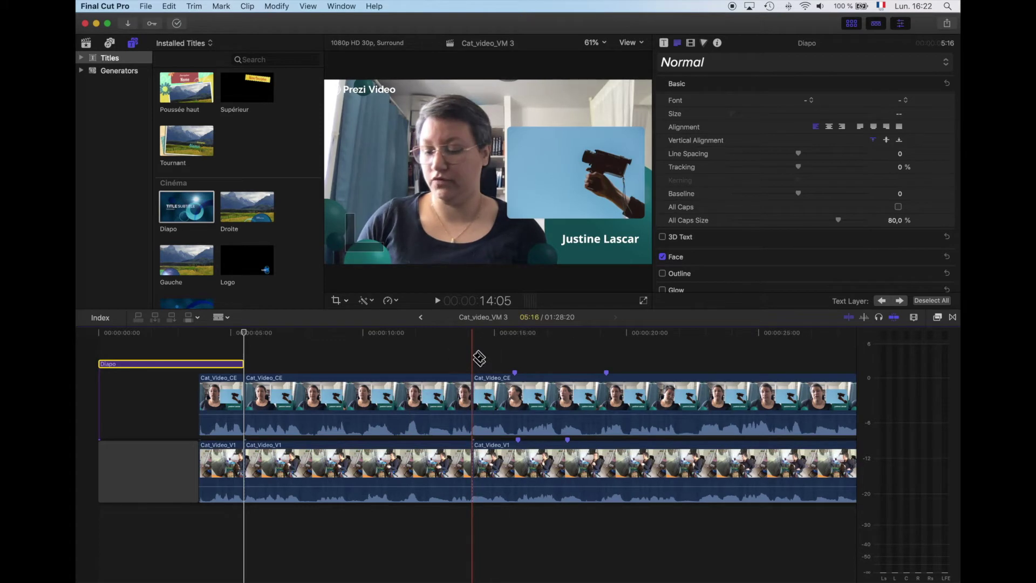
Disable the middle Cat_Video_CE segment to check the Cat_Video_V1 picture beneath it, and enable it again.
left_click(378, 402)
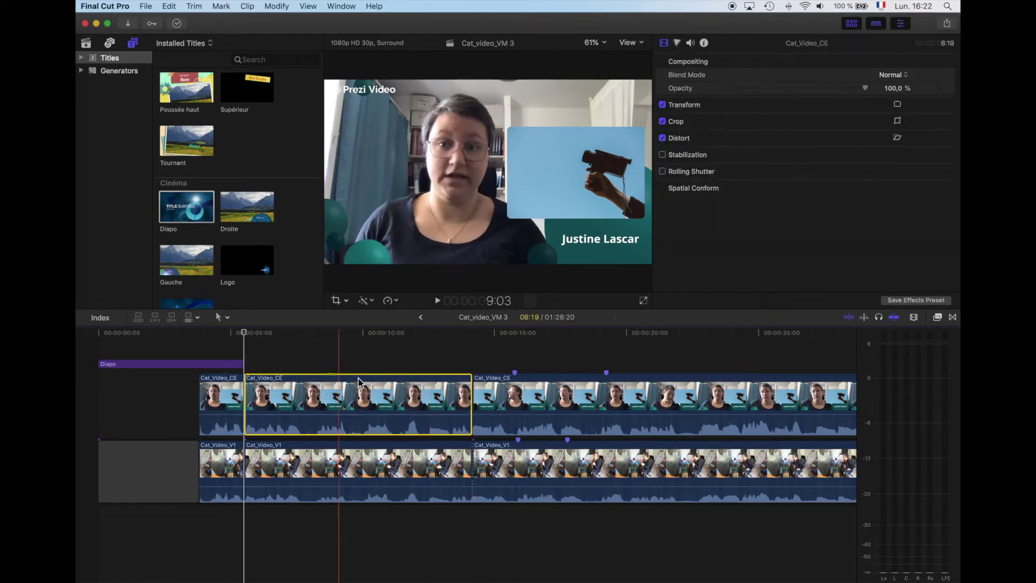
left_click(349, 402)
key("v")
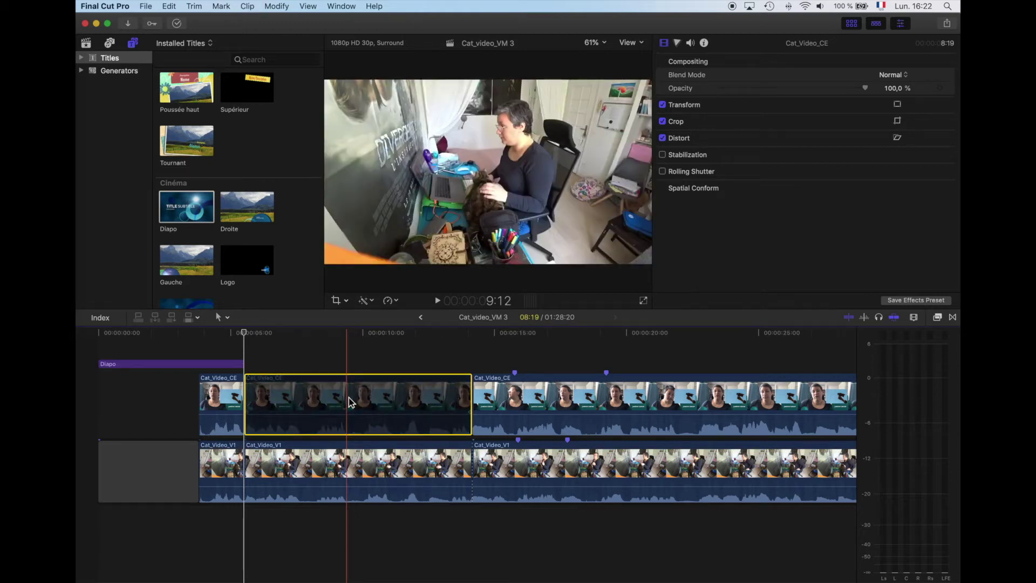
key("v")
Transform the middle Cat_Video_CE segment, scaling it down to slightly over half size in the upper-left part of the picture.
scroll(350, 402, "right", 1)
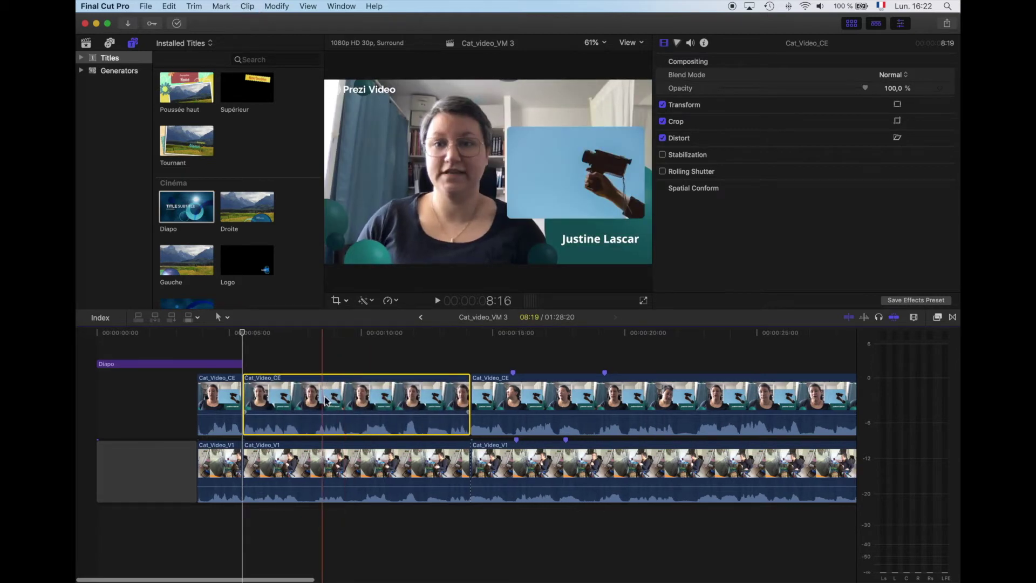
left_click(336, 300)
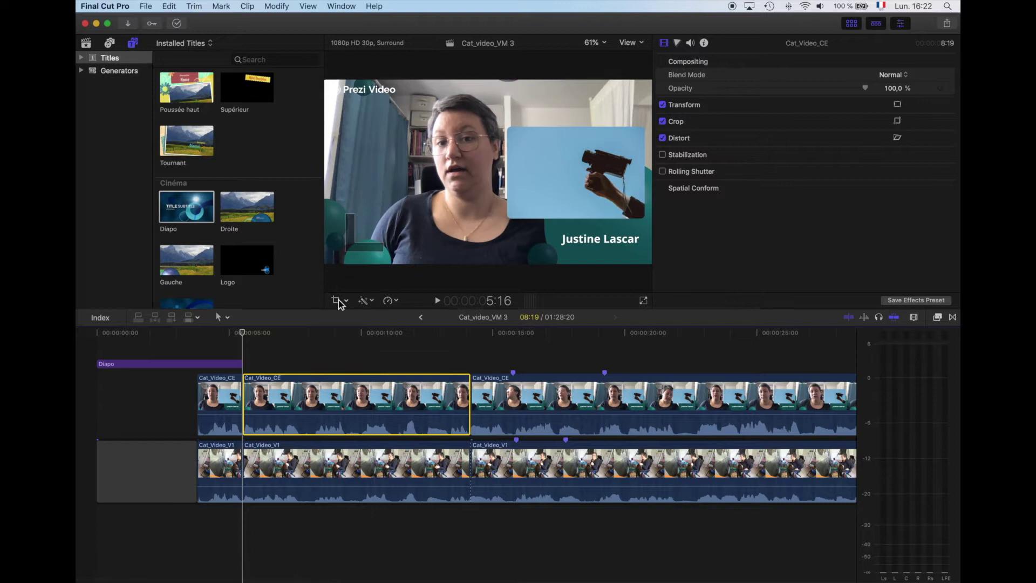
left_click(349, 303)
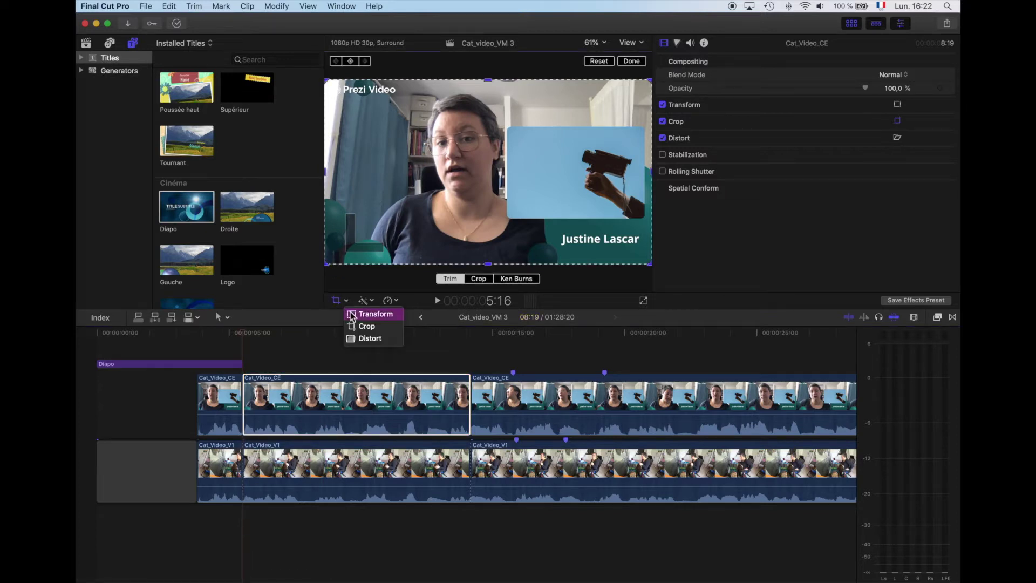
left_click(363, 313)
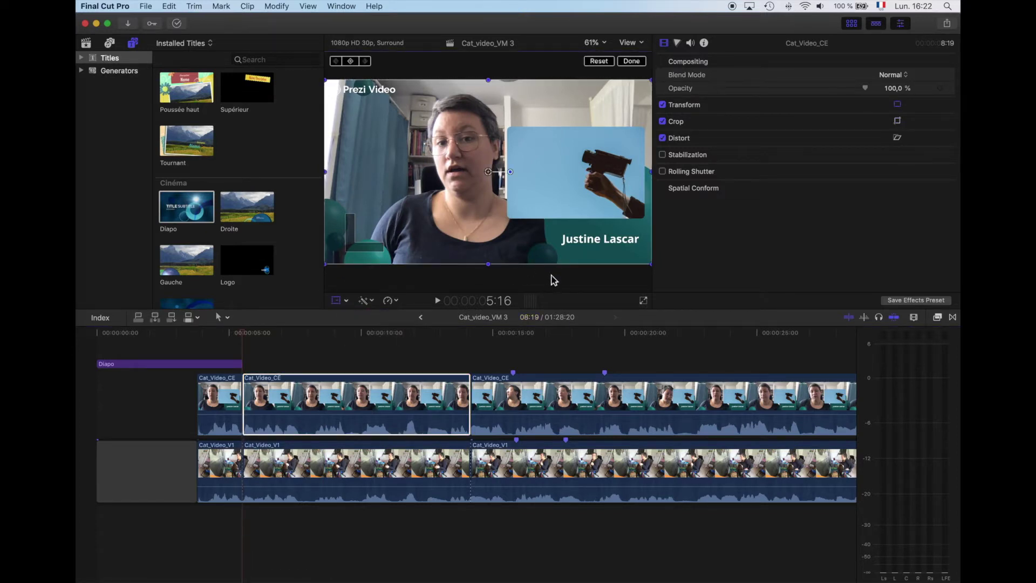
left_click_drag(653, 264, 511, 183)
left_click(421, 243)
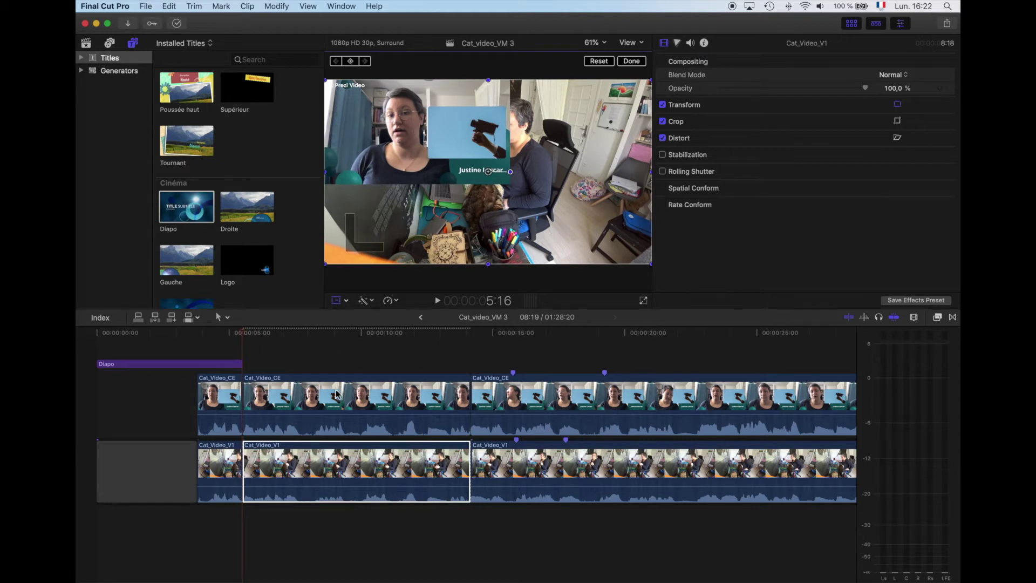
Scale the middle Cat_Video_V1 segment down into the lower-right corner of the picture and skim through the combined views.
left_click(340, 463)
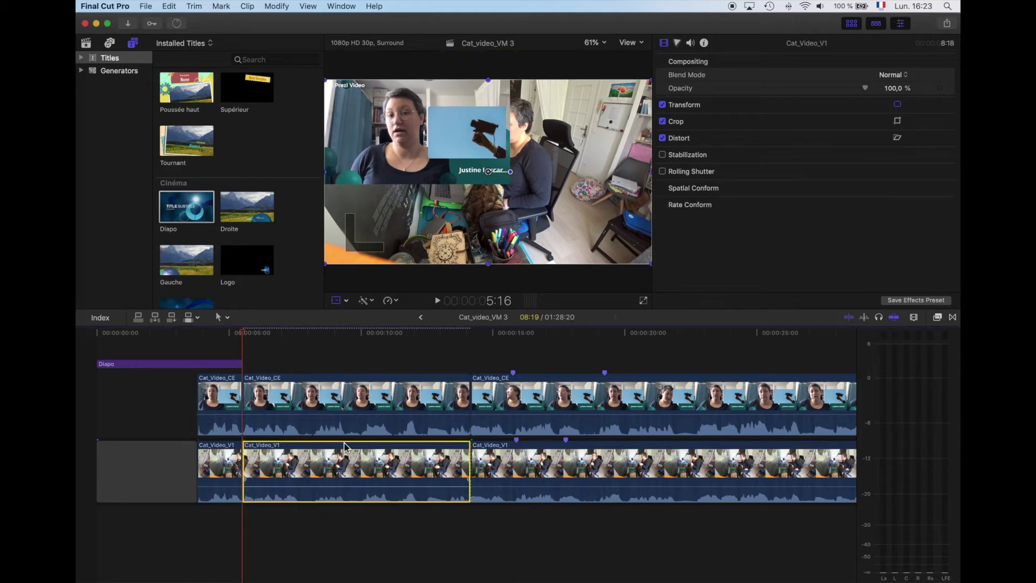
left_click_drag(326, 80, 447, 150)
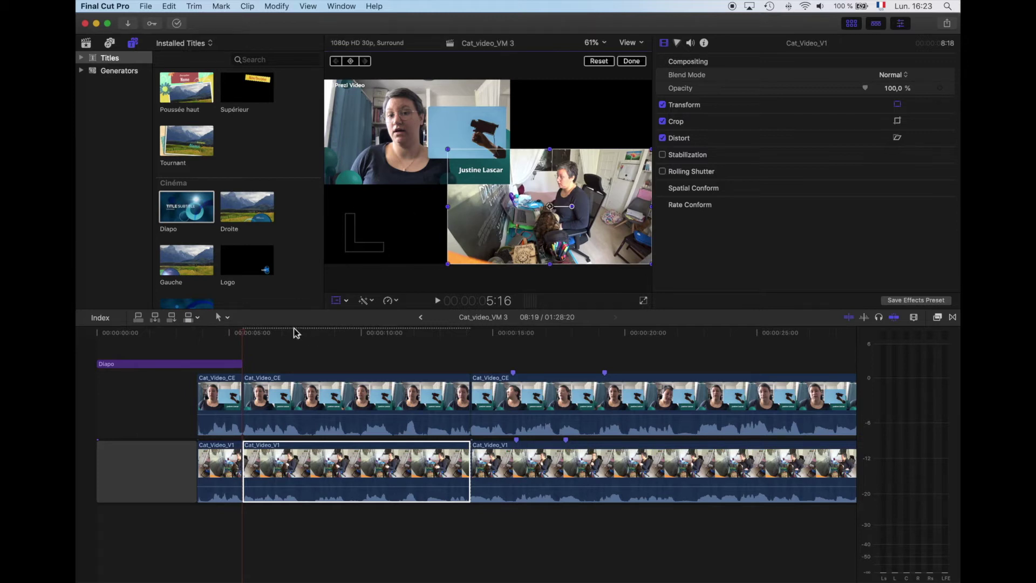
left_click_drag(249, 338, 414, 340)
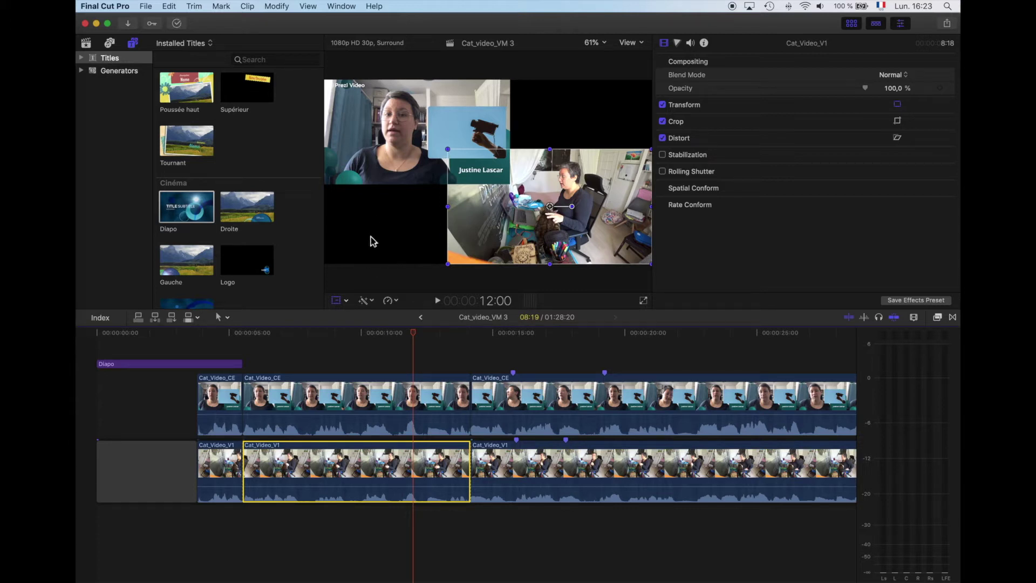
Search the titles for "per", connect the Personnalisé title above the middle Cat_Video_CE segment and extend it to the segment's end.
scroll(216, 124, "up", 10)
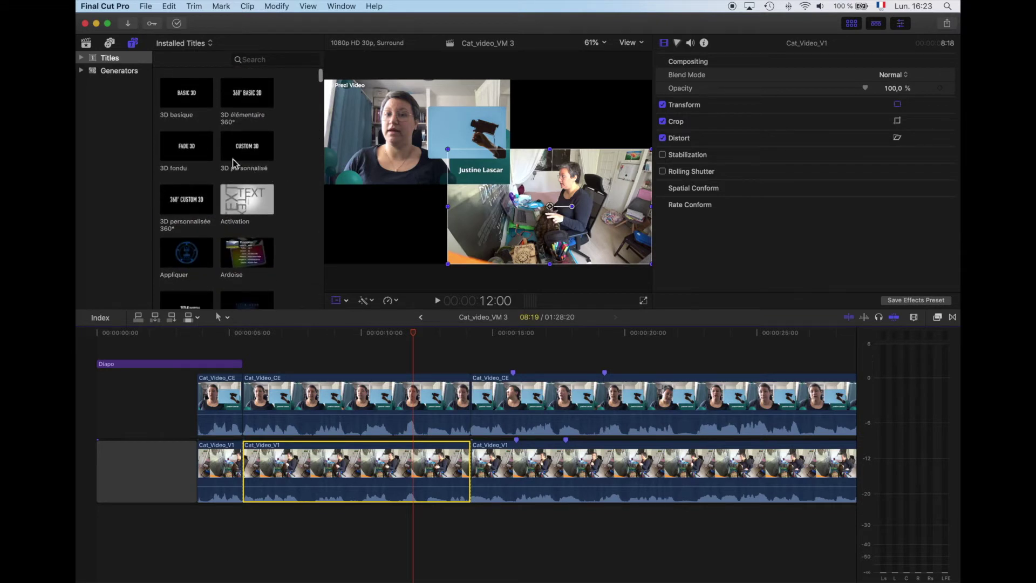
scroll(227, 173, "down", 5)
scroll(227, 192, "down", 5)
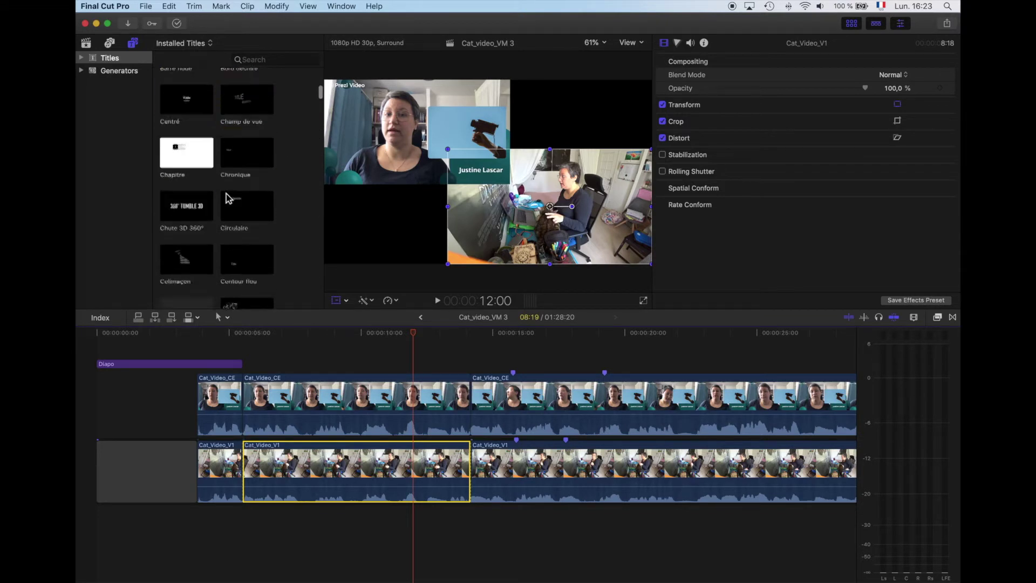
scroll(232, 196, "down", 2)
left_click(256, 60)
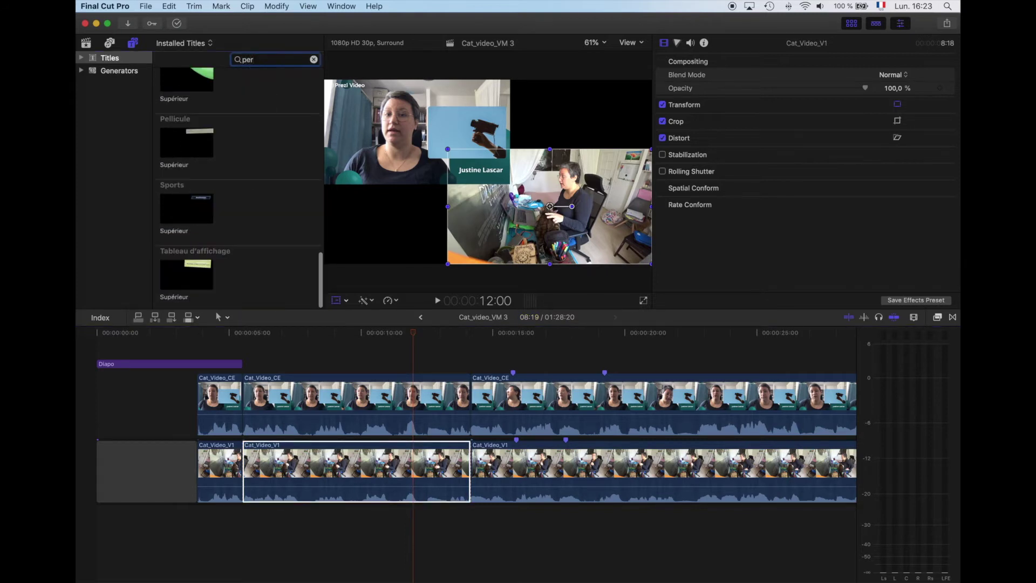
scroll(211, 173, "up", 5)
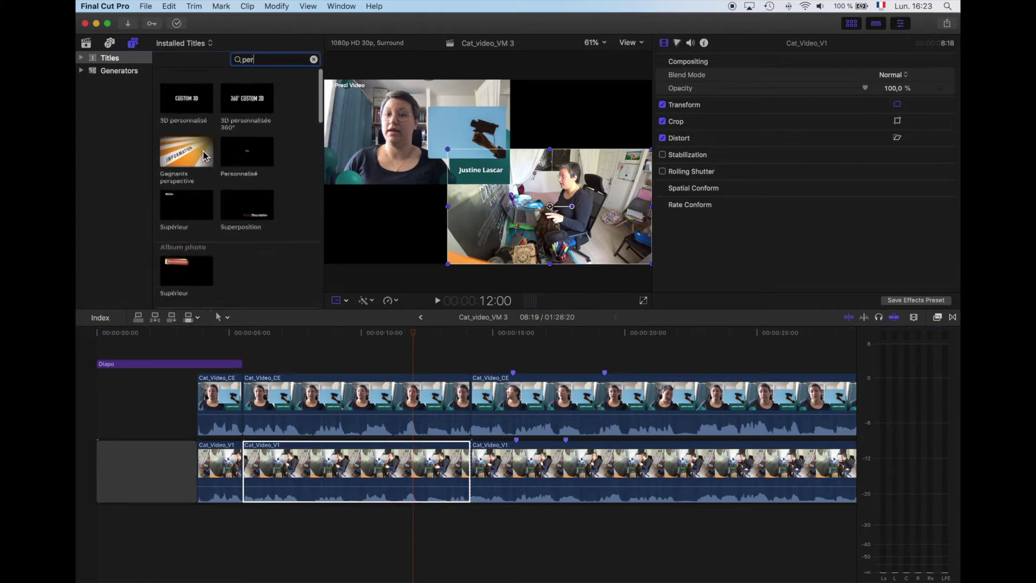
left_click_drag(231, 143, 257, 354)
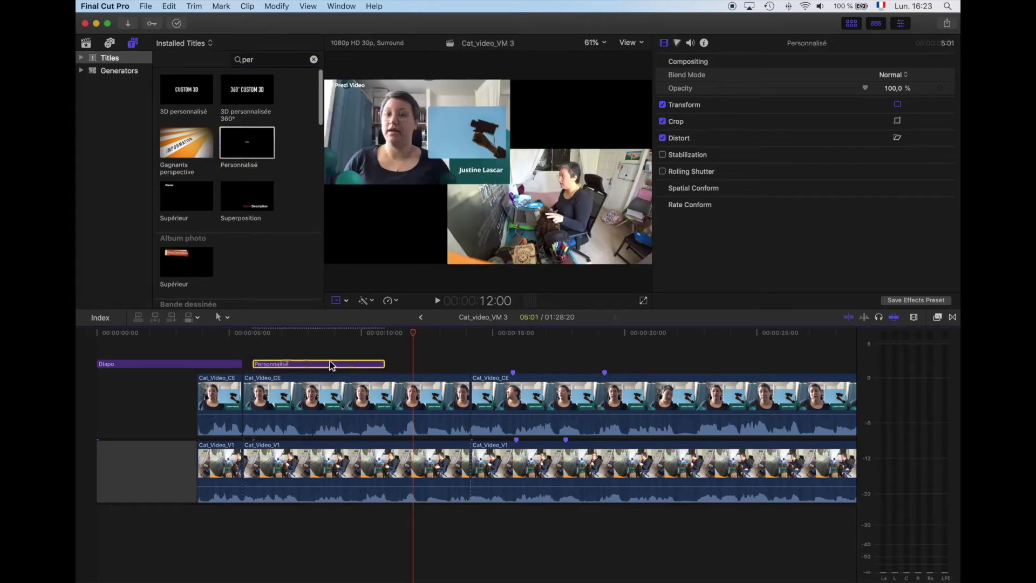
left_click(384, 365)
left_click_drag(384, 365, 469, 365)
Place the Personnalisé title text in the black upper-right area of the picture and change it to "Screen Recording".
left_click(331, 352)
left_click(335, 208)
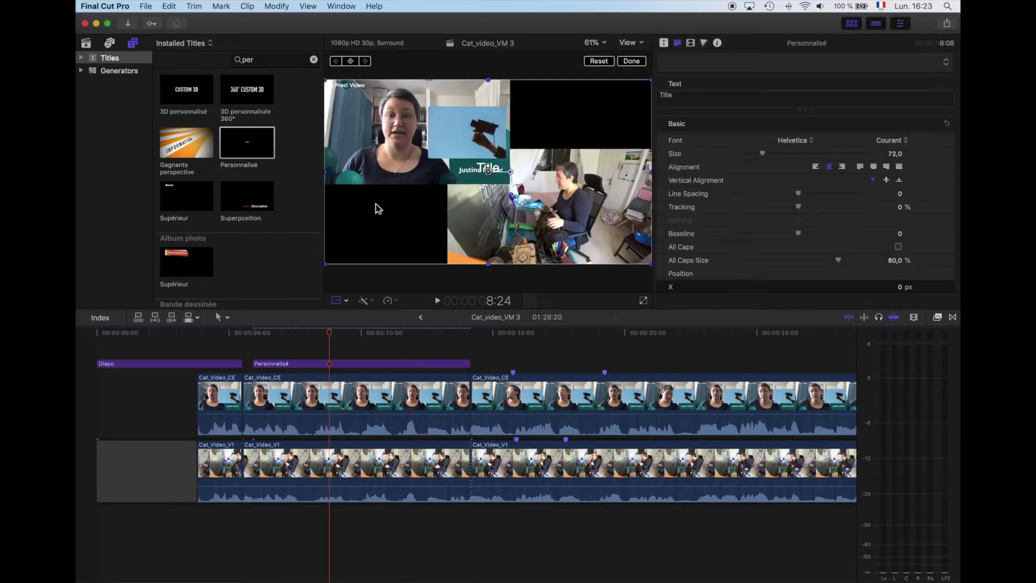
left_click_drag(481, 177, 577, 120)
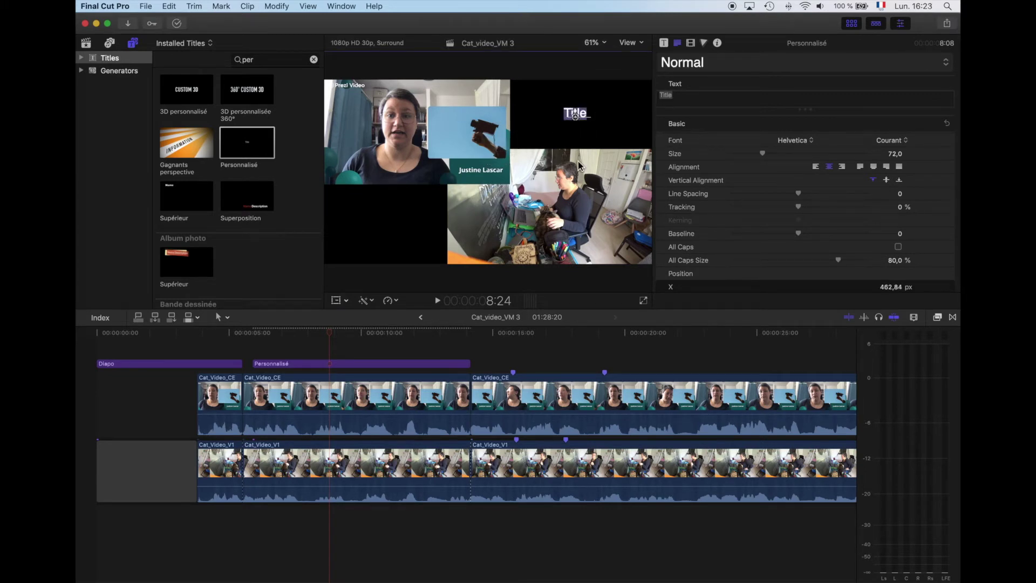
type("S")
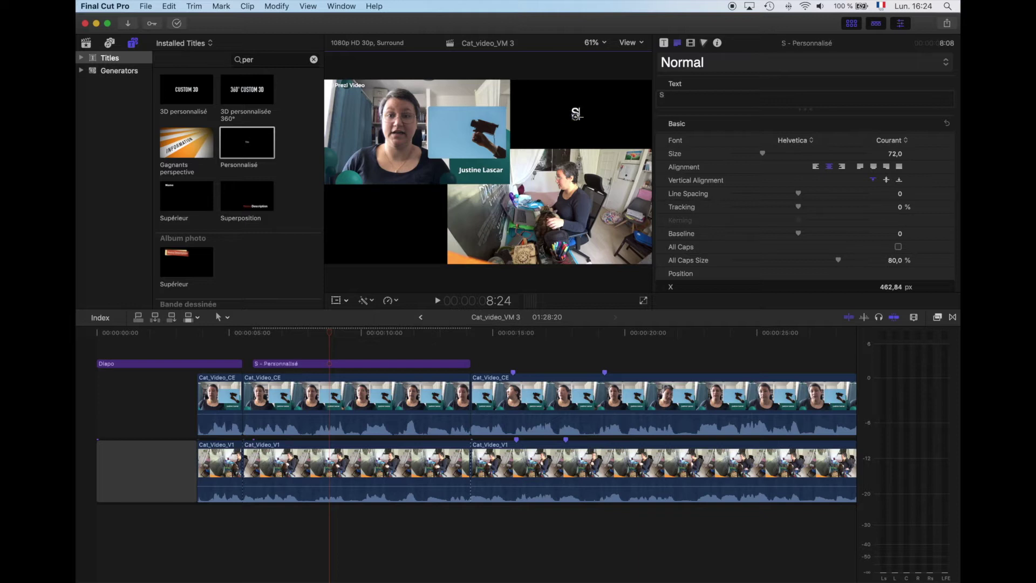
type("creen Recording")
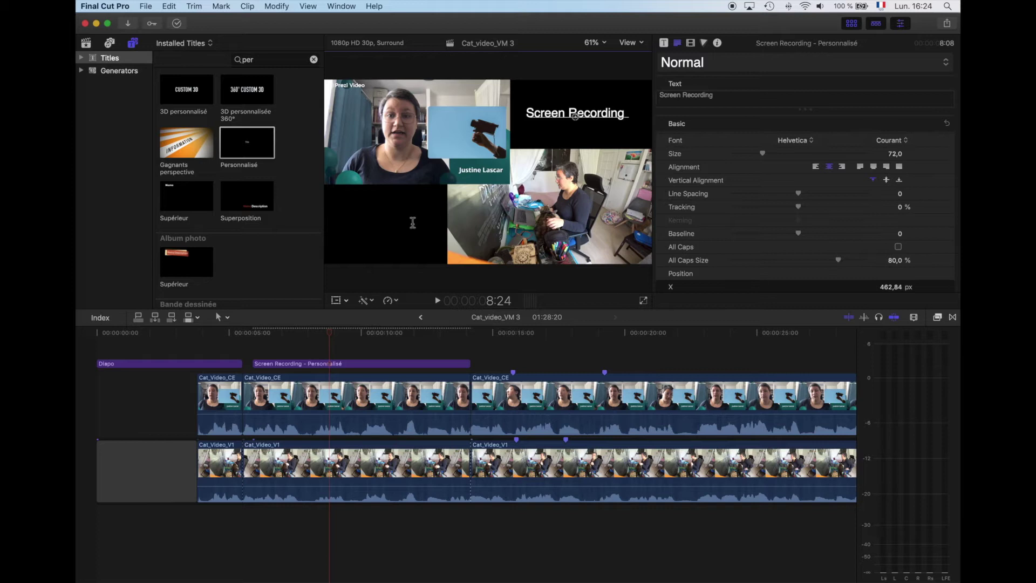
Duplicate the "Screen Recording" title above itself, move the copy's text to the black lower-left area and change it to "External View".
left_click_drag(345, 367, 346, 352)
left_click(566, 114)
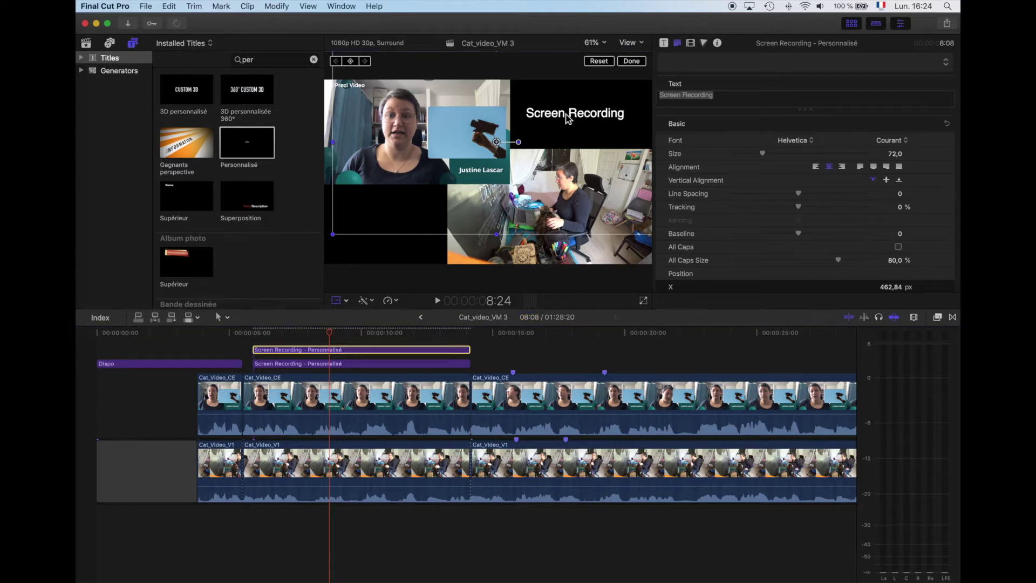
double_click(568, 115)
left_click_drag(568, 115, 340, 233)
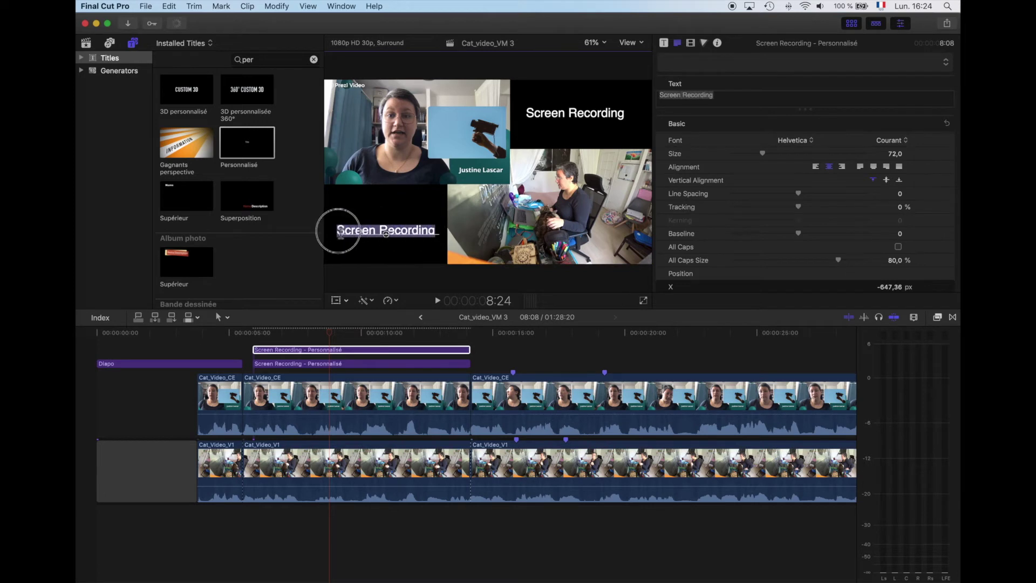
type("Extern")
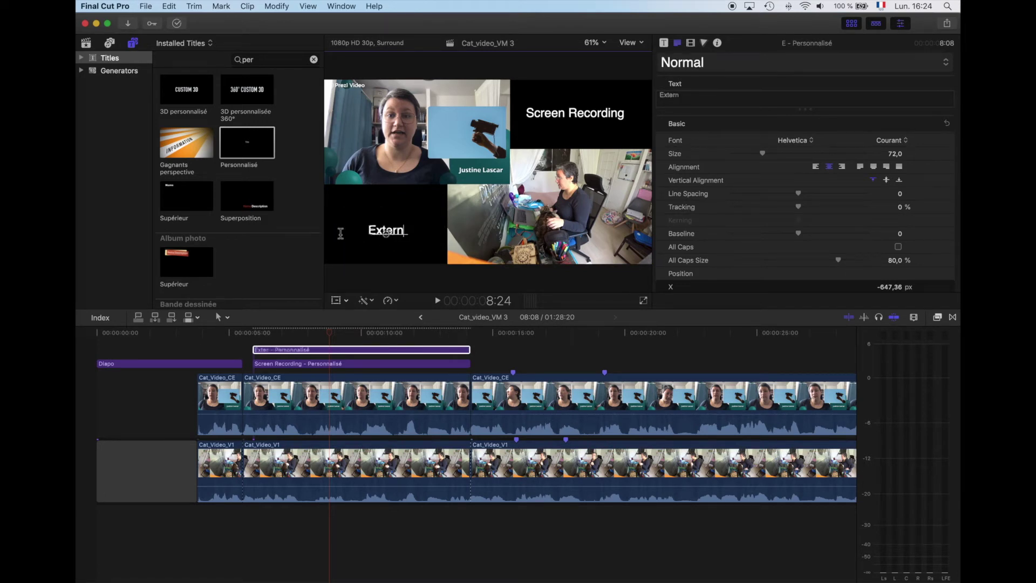
type("al View")
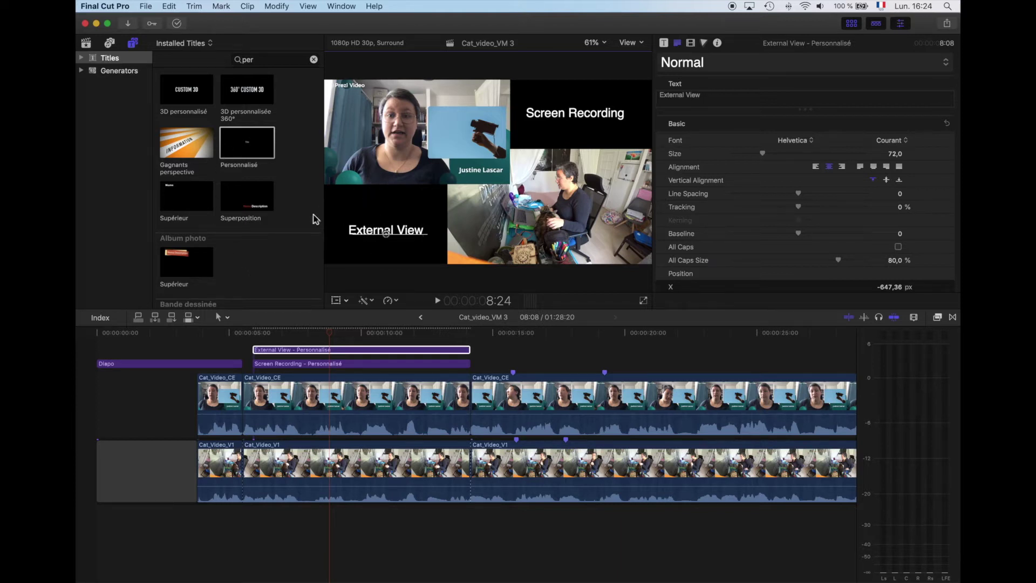
Connect the Dégradé generator beneath the middle Cat_Video_V1 segment as a background and trim it to the segment's end.
left_click(119, 74)
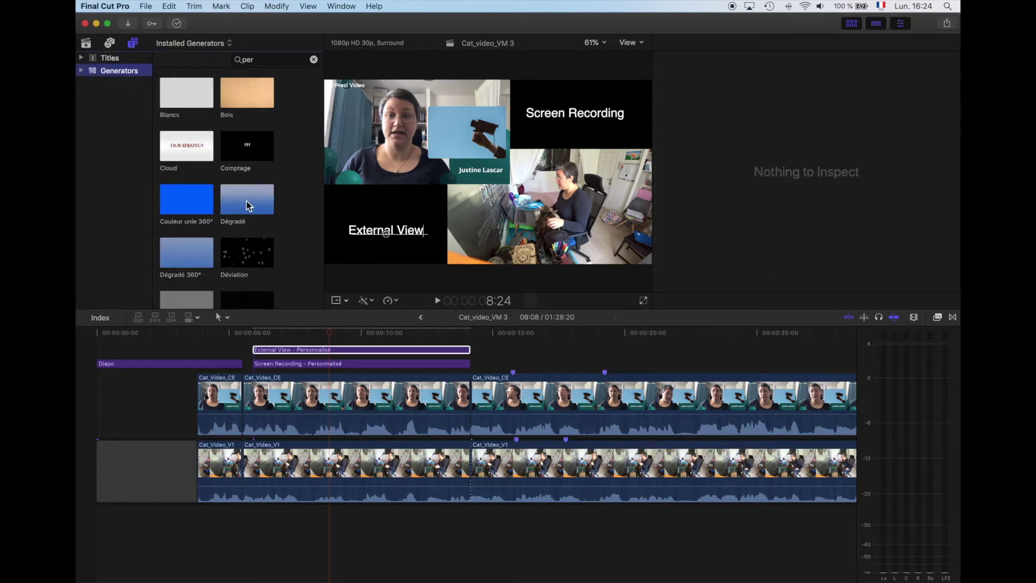
left_click_drag(248, 205, 313, 550)
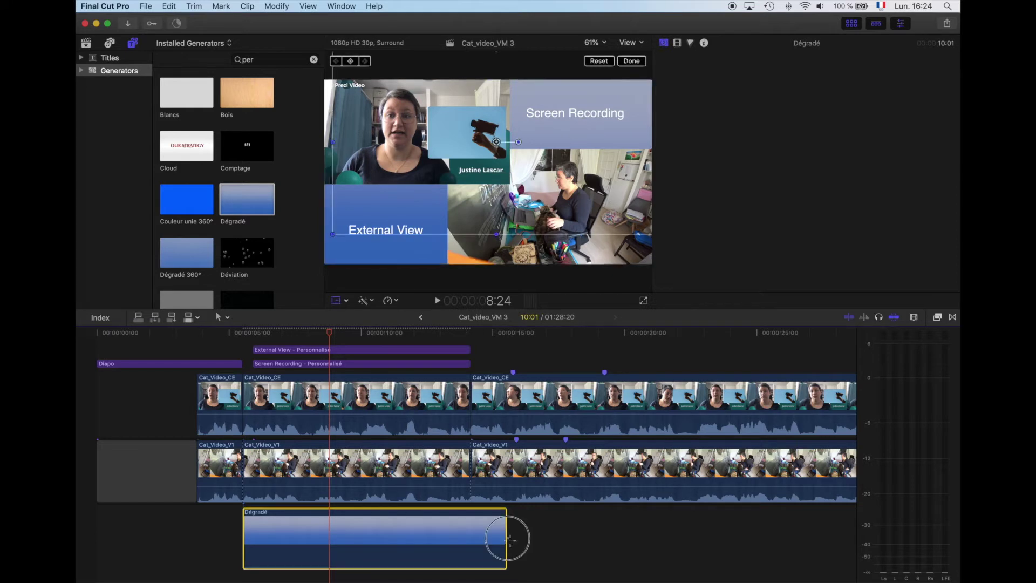
left_click_drag(506, 537, 474, 539)
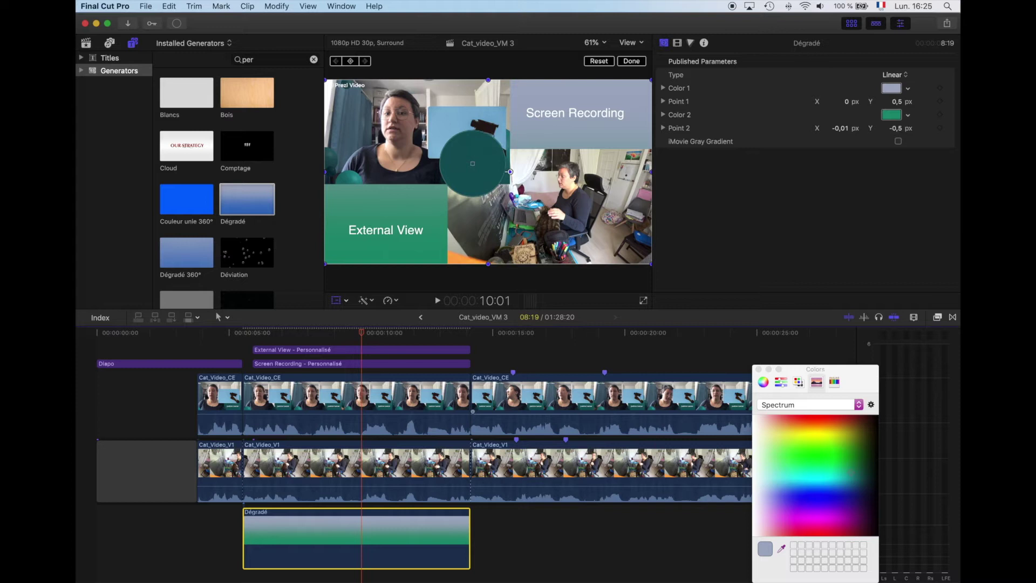
Set Color 1 of the Dégradé background to the dark teal sampled from the name banner in the Cat_Video_CE picture.
left_click(476, 158)
left_click(891, 88)
left_click(783, 549)
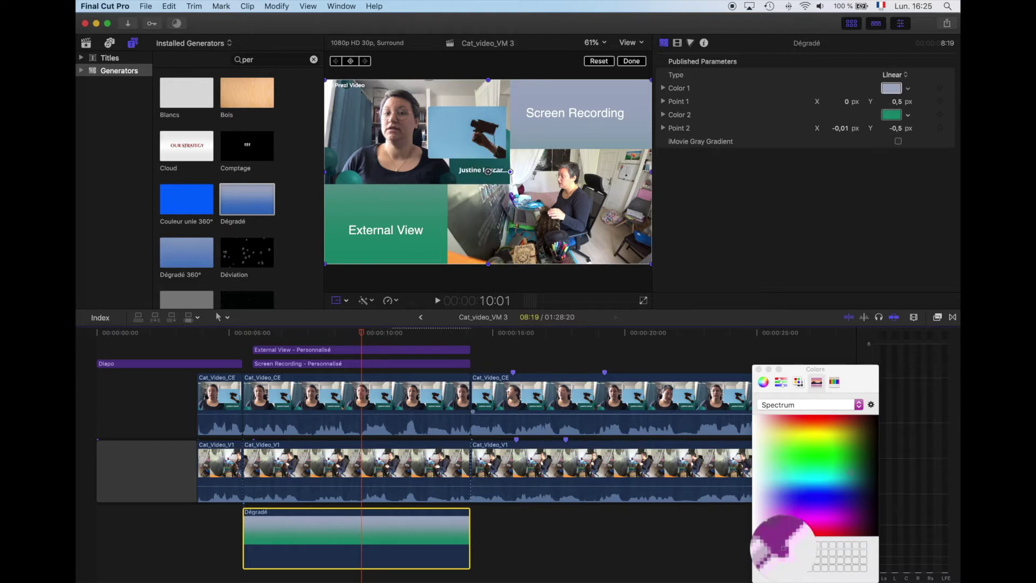
left_click(468, 164)
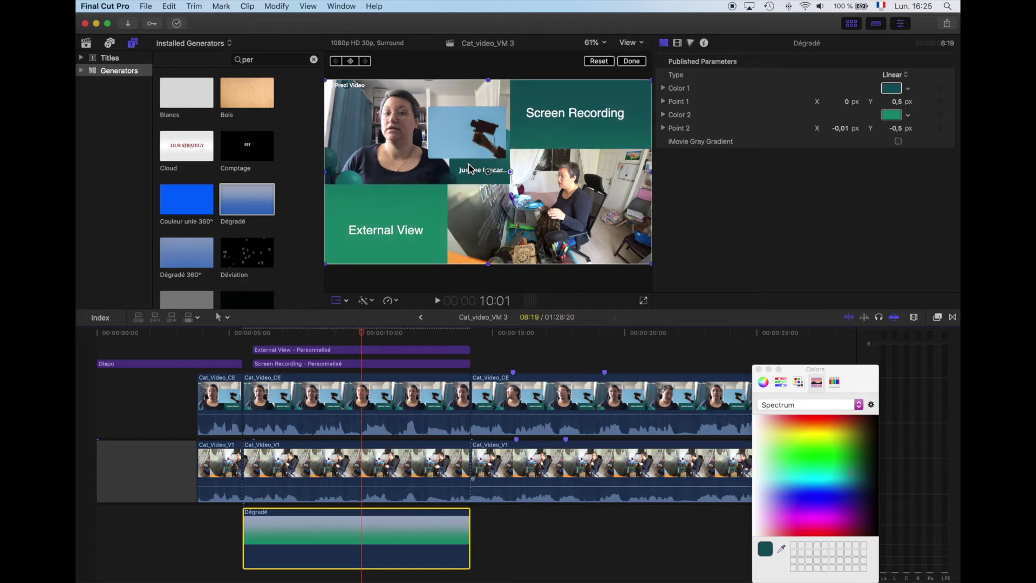
left_click(432, 213)
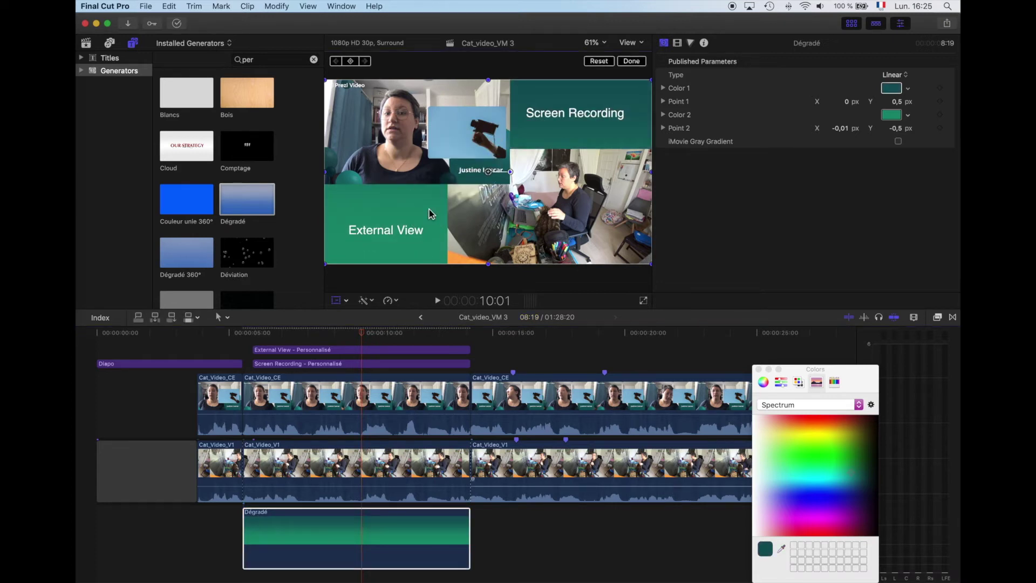
Set Color 2 of the Dégradé background to the same banner teal, then return the playhead to the combined-view segment.
left_click(891, 115)
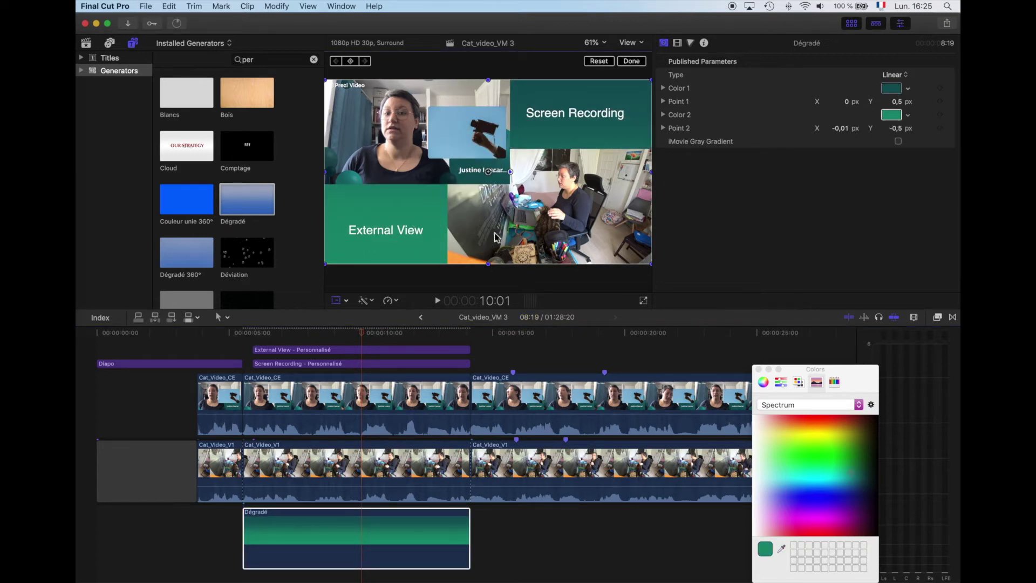
left_click(782, 551)
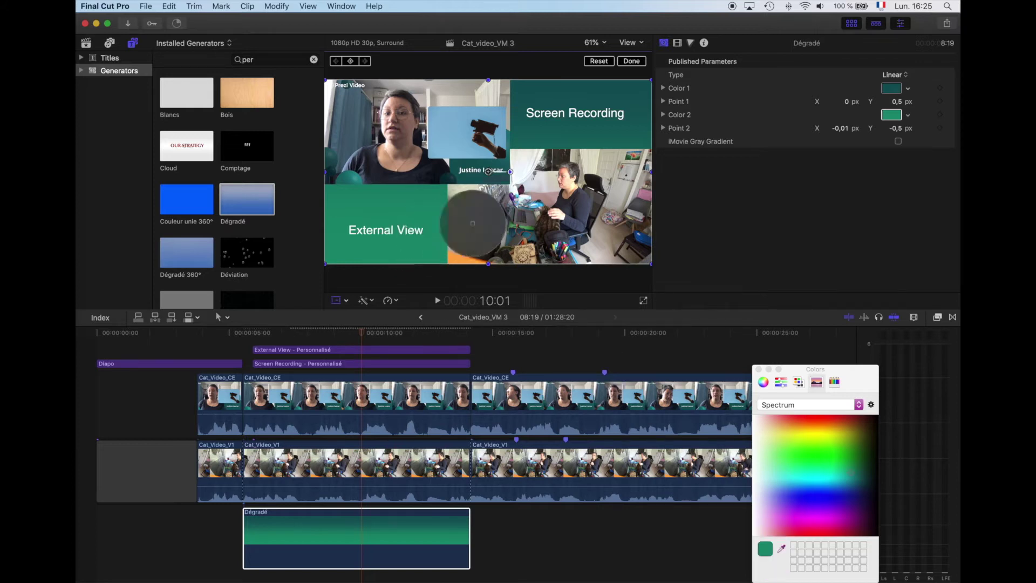
left_click(463, 168)
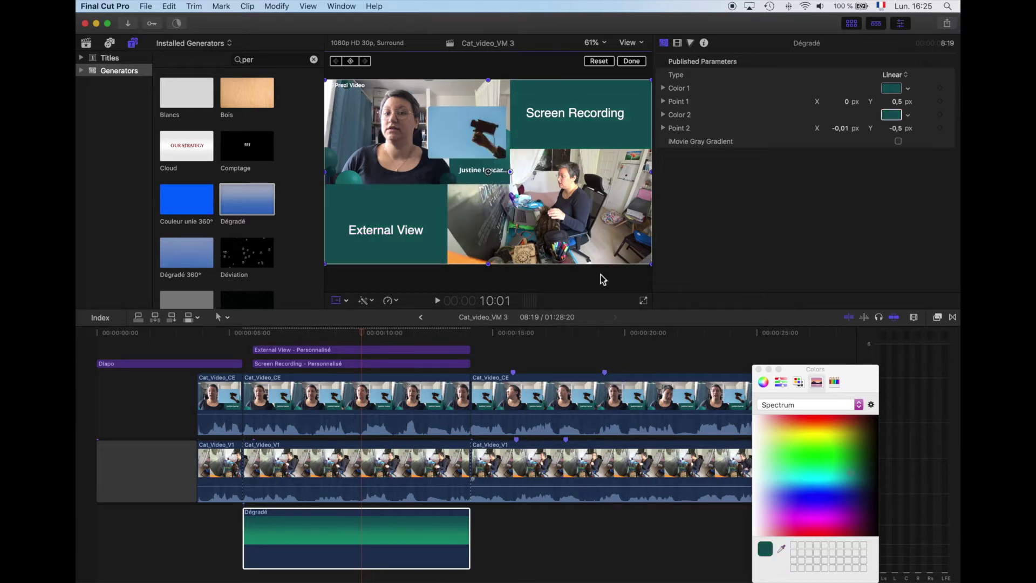
left_click(682, 576)
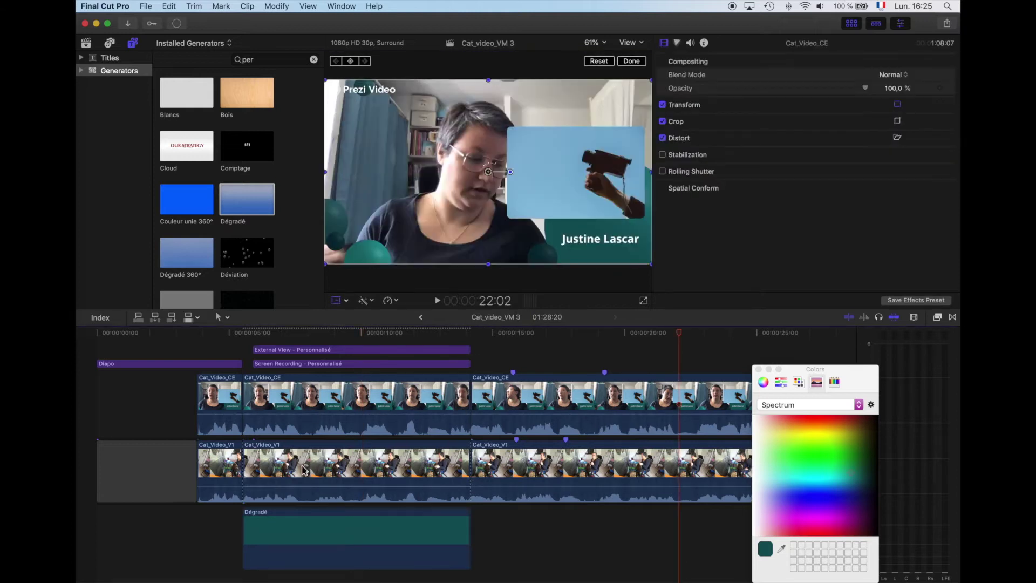
left_click(322, 333)
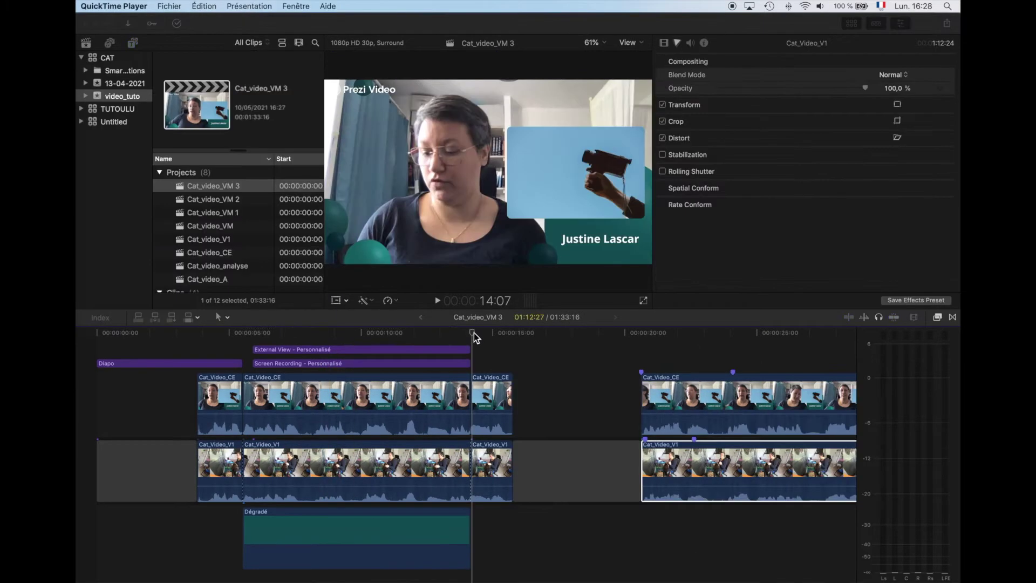
Go to about 14:20 and reset the crop of the short Cat_Video_CE segment that follows the combined view.
left_click(461, 333)
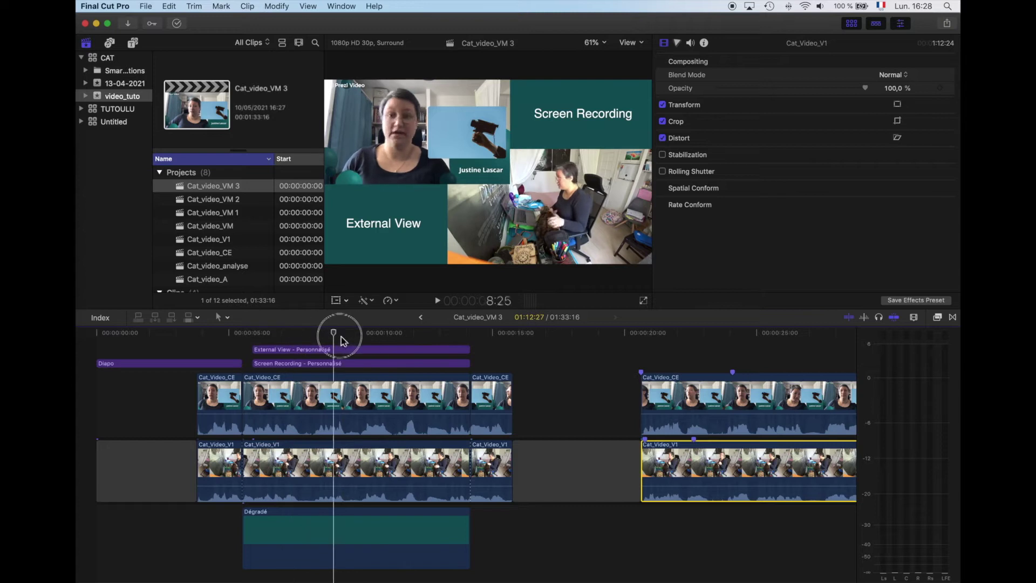
left_click(475, 337)
left_click_drag(475, 339, 492, 340)
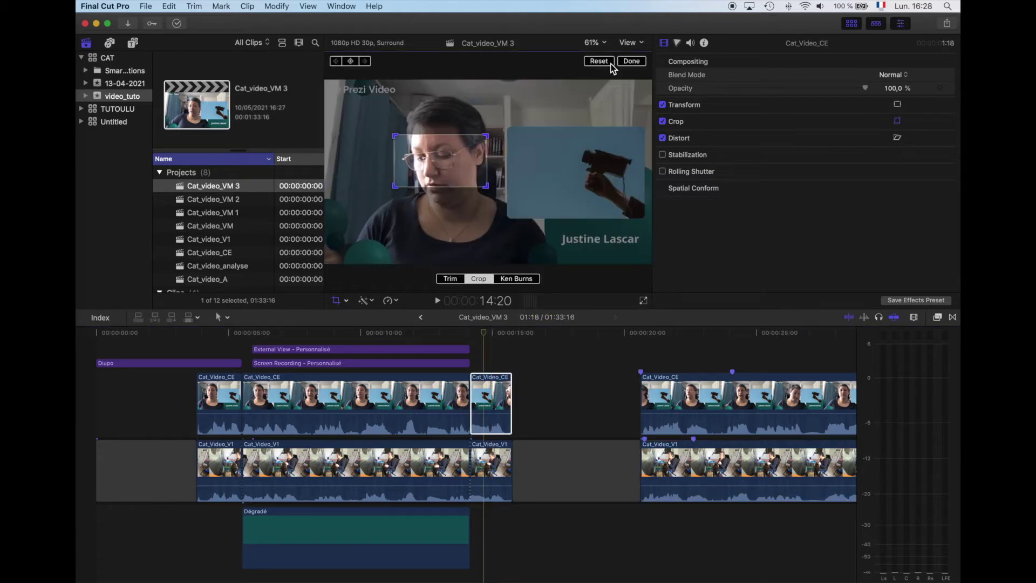
left_click(610, 63)
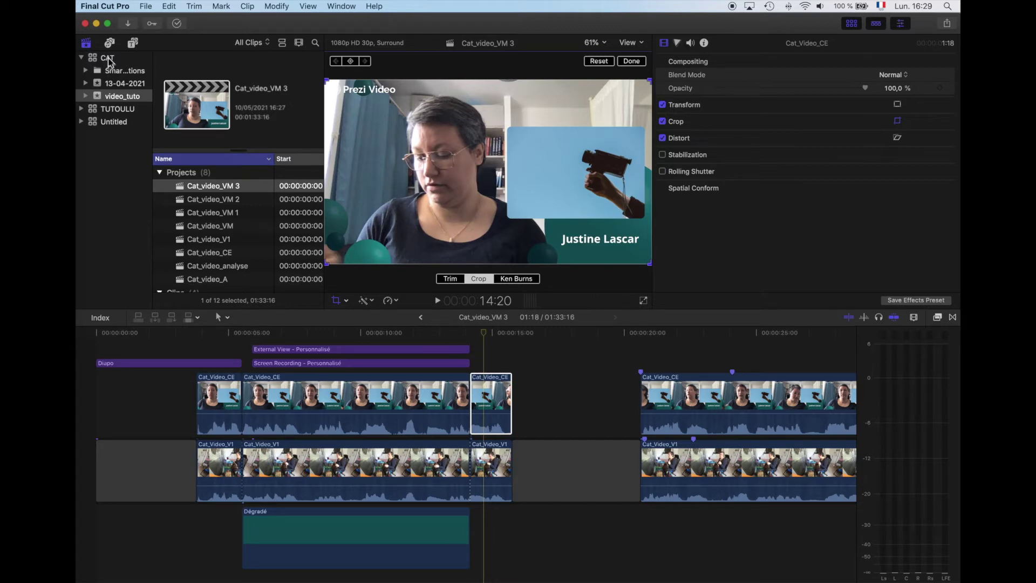
Search the generators for "for", connect Formes above the short Cat_Video_CE segment after the combined view, and trim it to the segment's end.
left_click(134, 43)
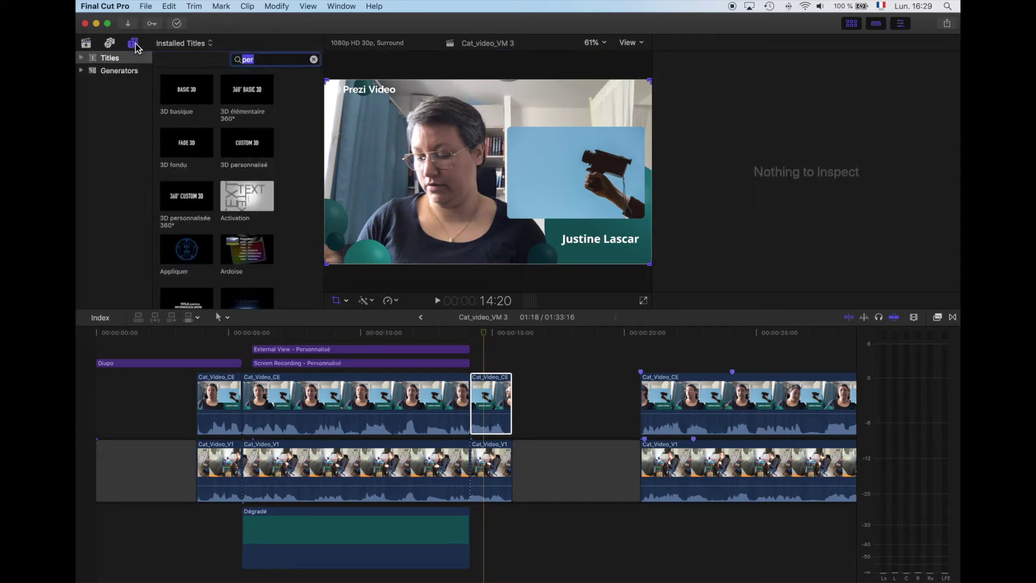
left_click(108, 73)
scroll(206, 165, "down", 2)
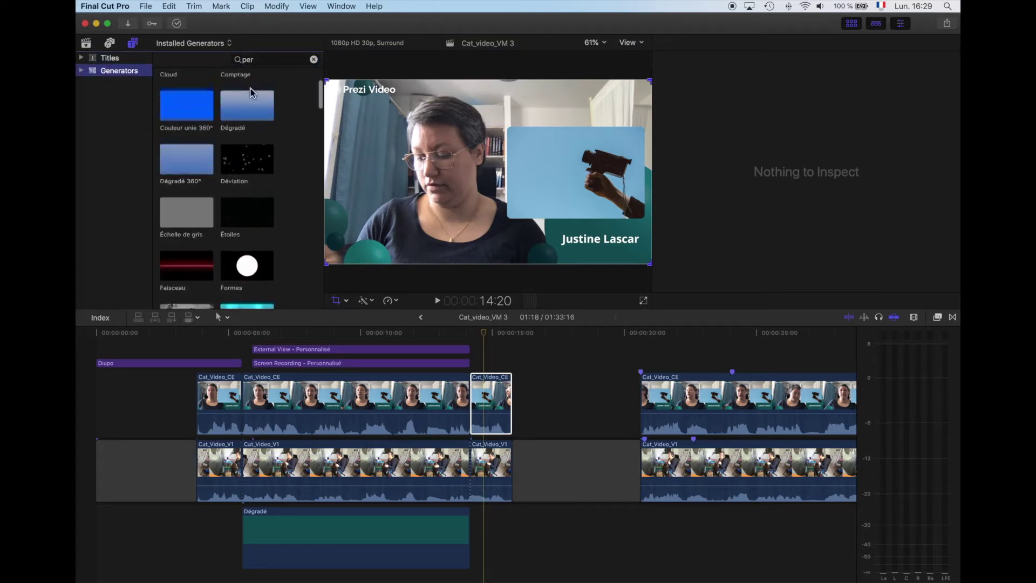
left_click_drag(262, 62, 227, 61)
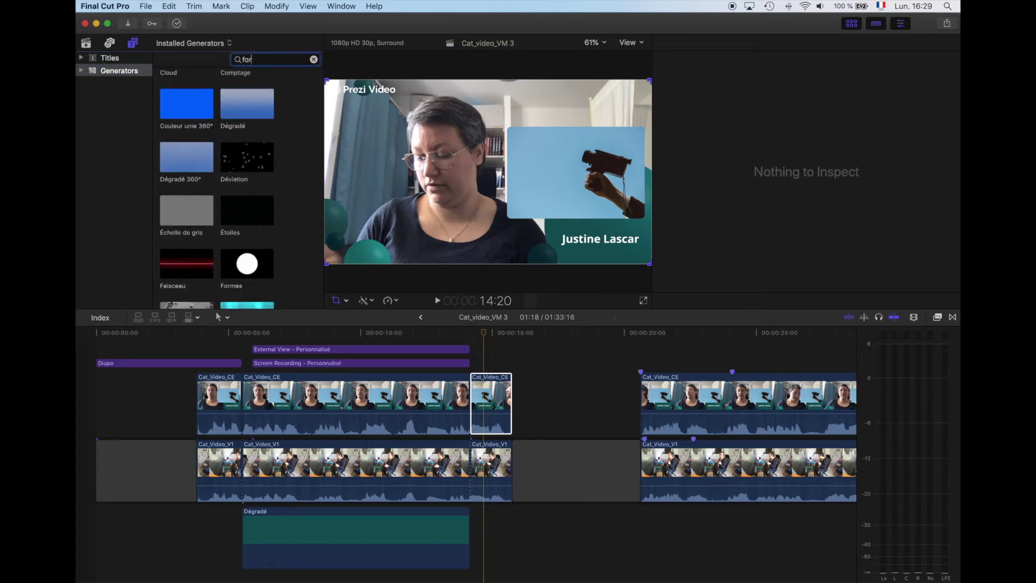
left_click_drag(168, 92, 475, 340)
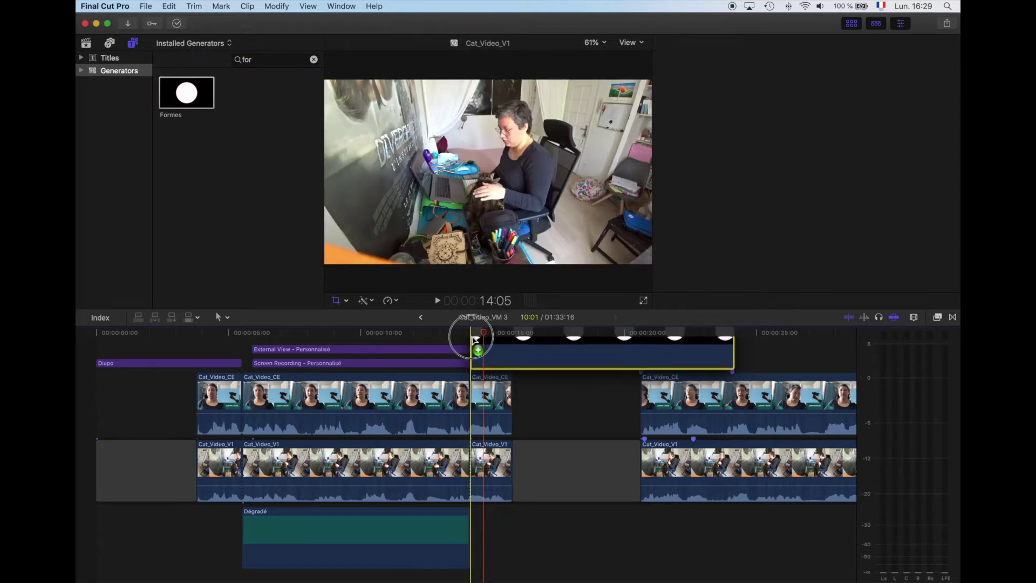
left_click_drag(732, 347, 511, 348)
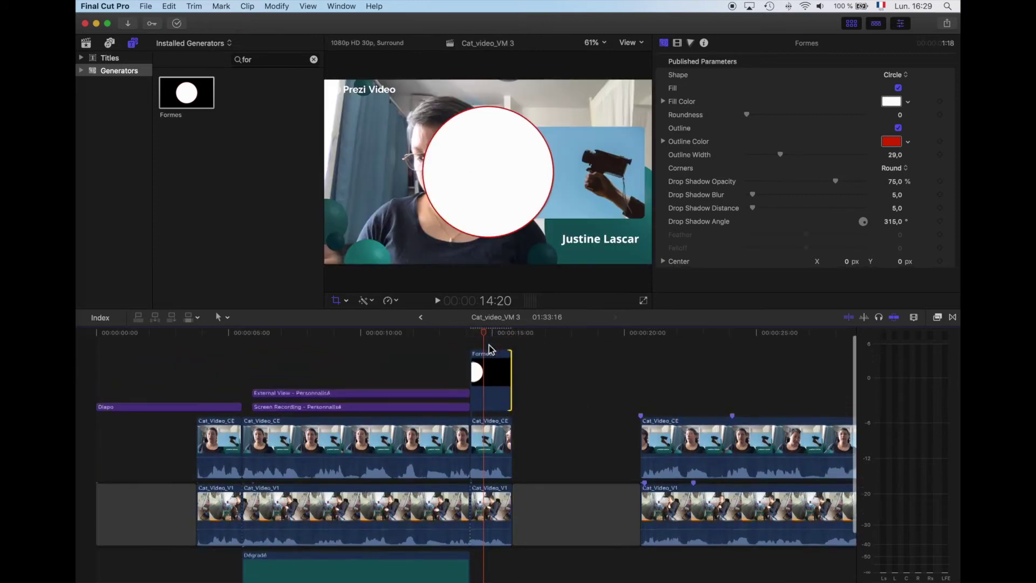
Turn off the fill of the Formes circle above the short Cat_Video_CE segment so only its outline is drawn.
left_click(488, 387)
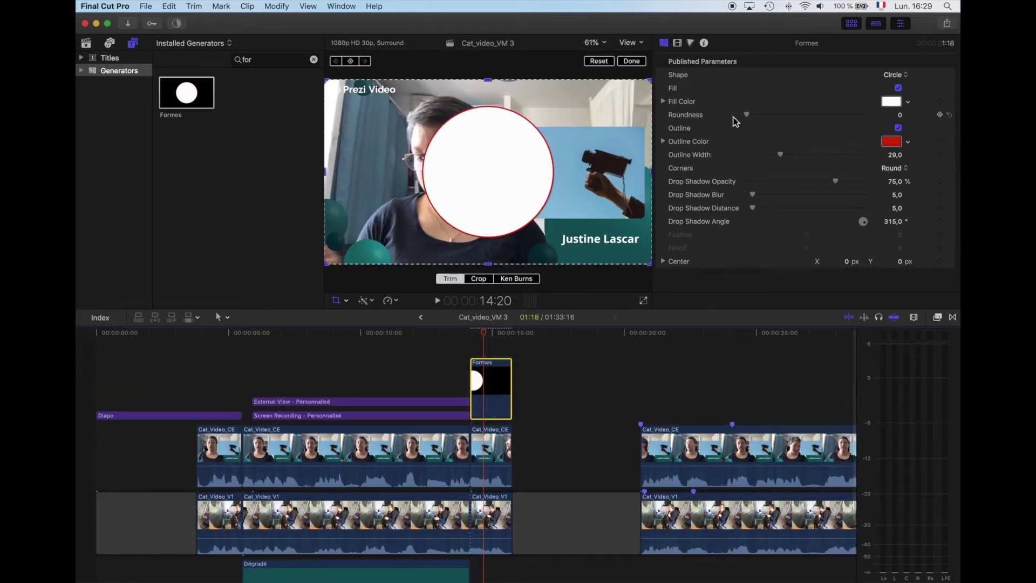
left_click(336, 301)
left_click(488, 351)
left_click(492, 383)
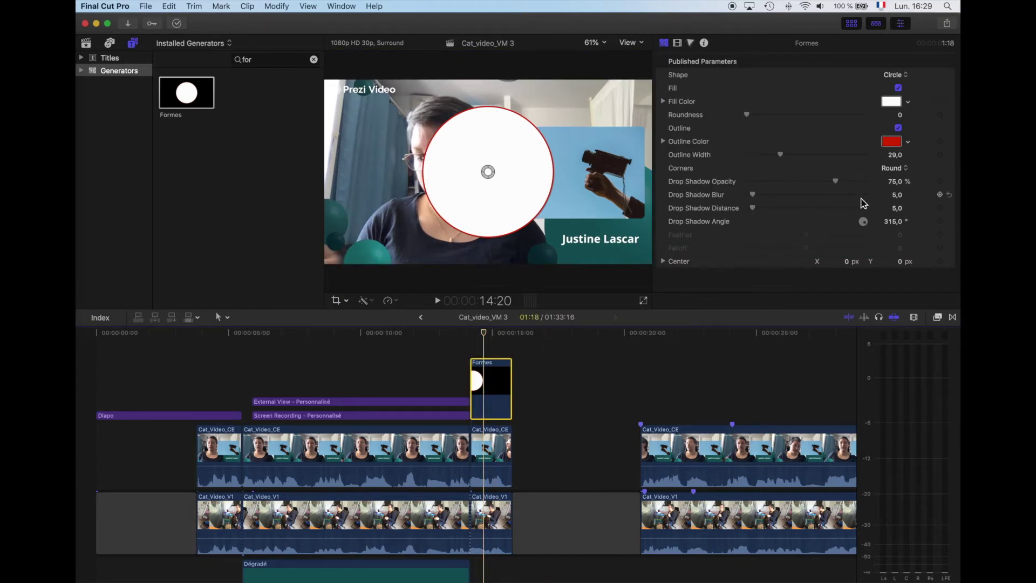
left_click(892, 103)
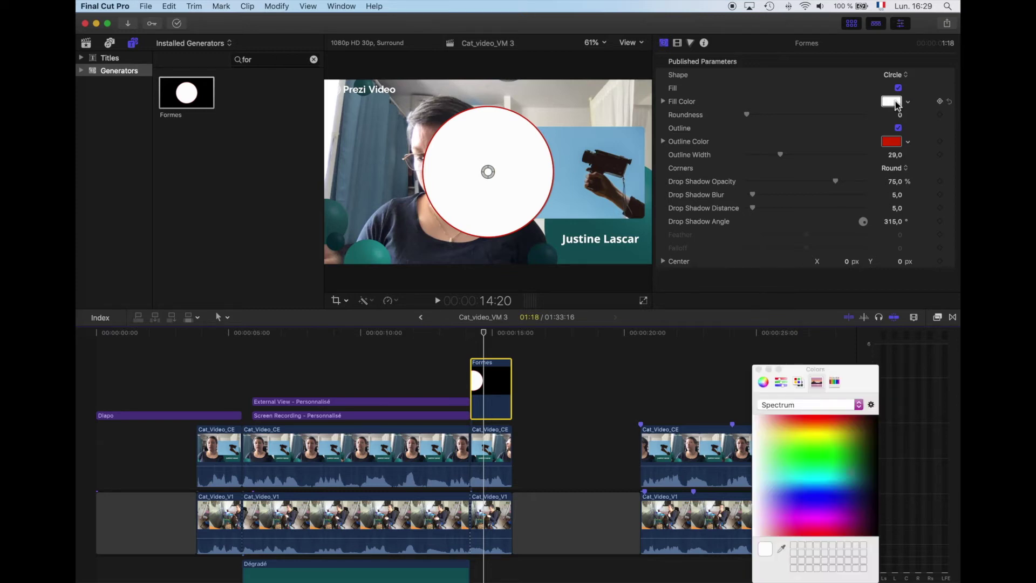
left_click(909, 103)
left_click(898, 88)
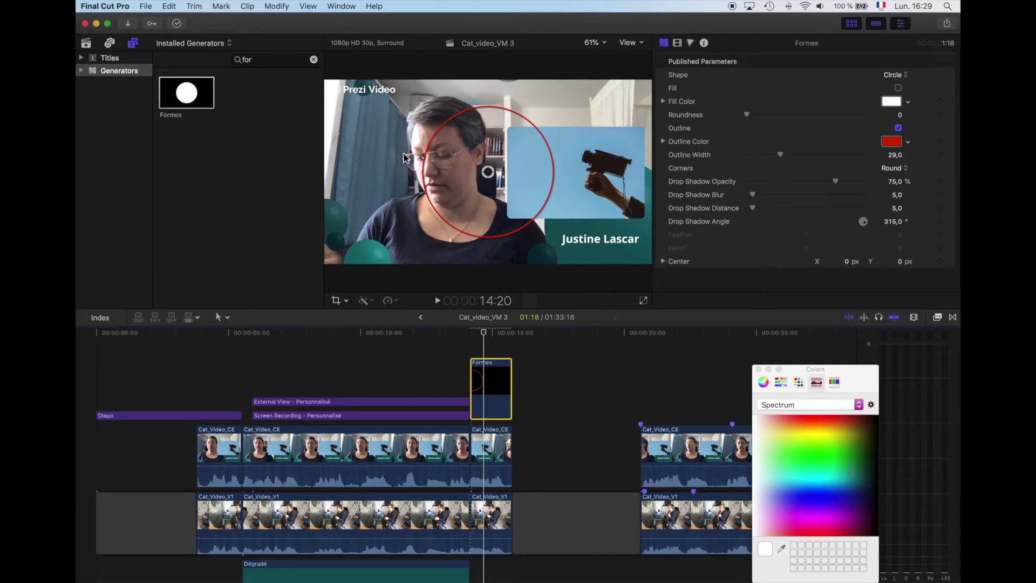
Set the circle's outline color to light turquoise and its outline width to 41.63.
left_click(895, 146)
left_click(778, 481)
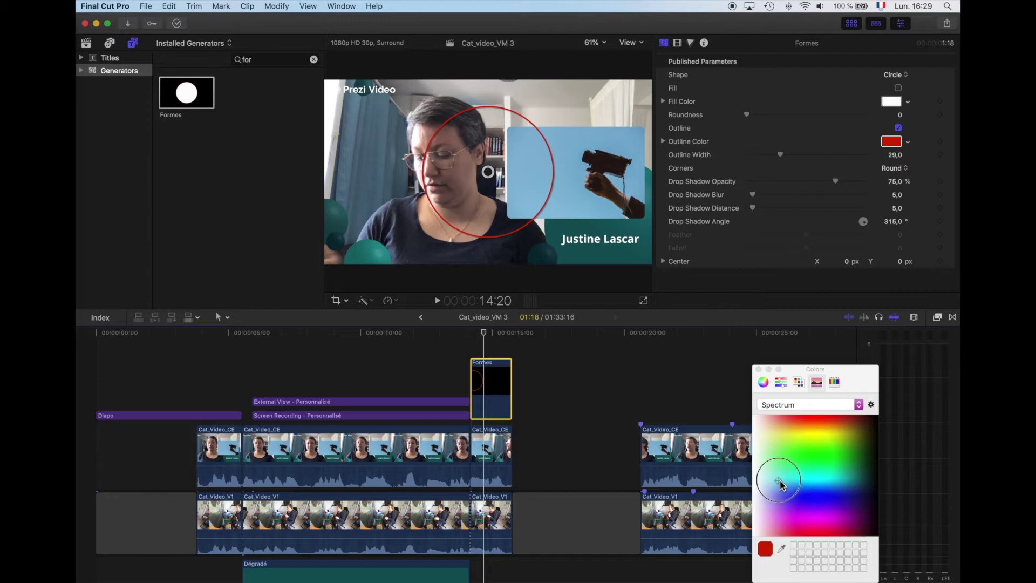
left_click(783, 480)
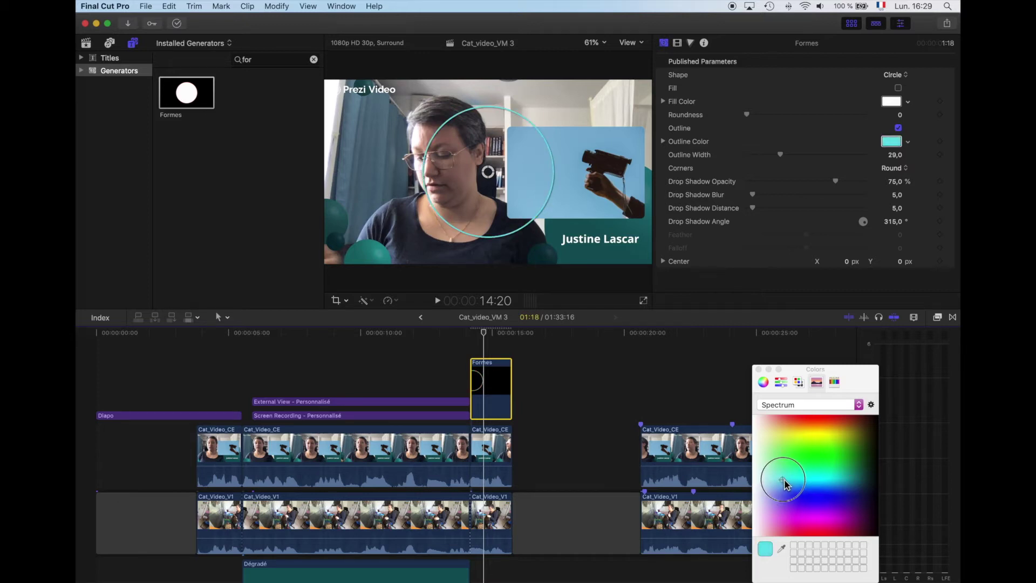
left_click_drag(782, 158, 798, 161)
left_click(907, 170)
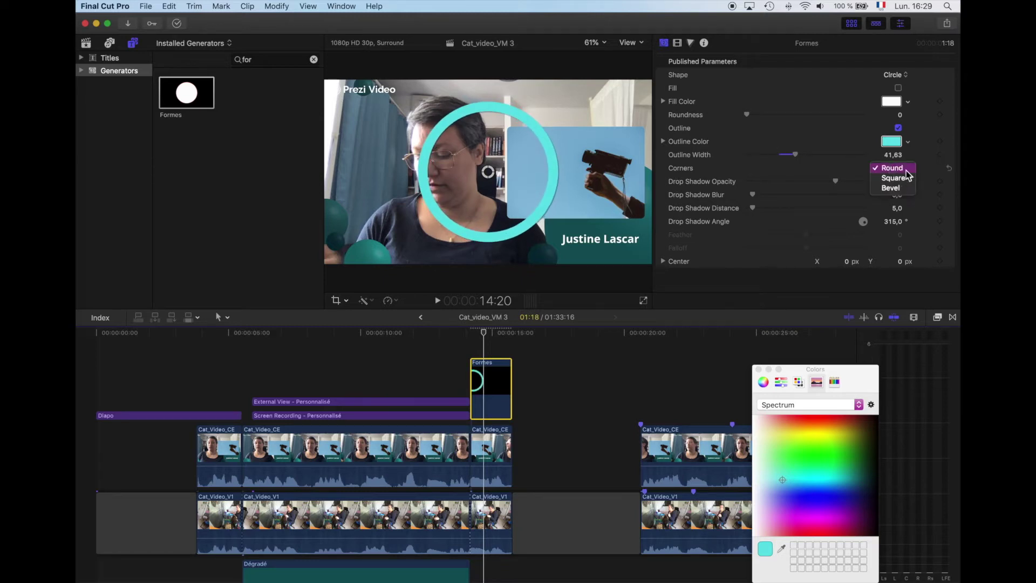
Change the Formes shape to Square, trying Diamond as an alternative along the way.
left_click(907, 76)
left_click(907, 76)
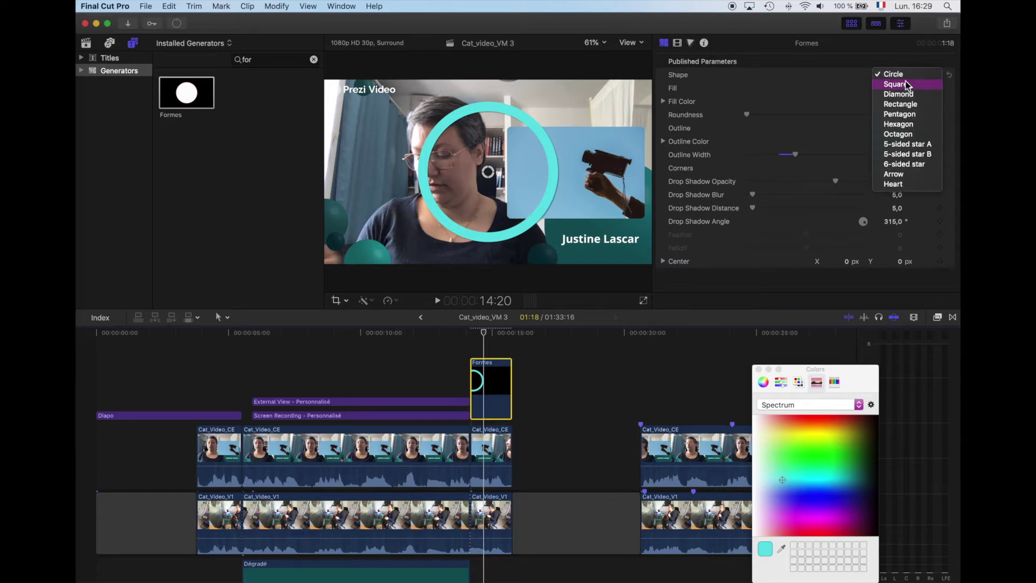
left_click(907, 86)
left_click(906, 77)
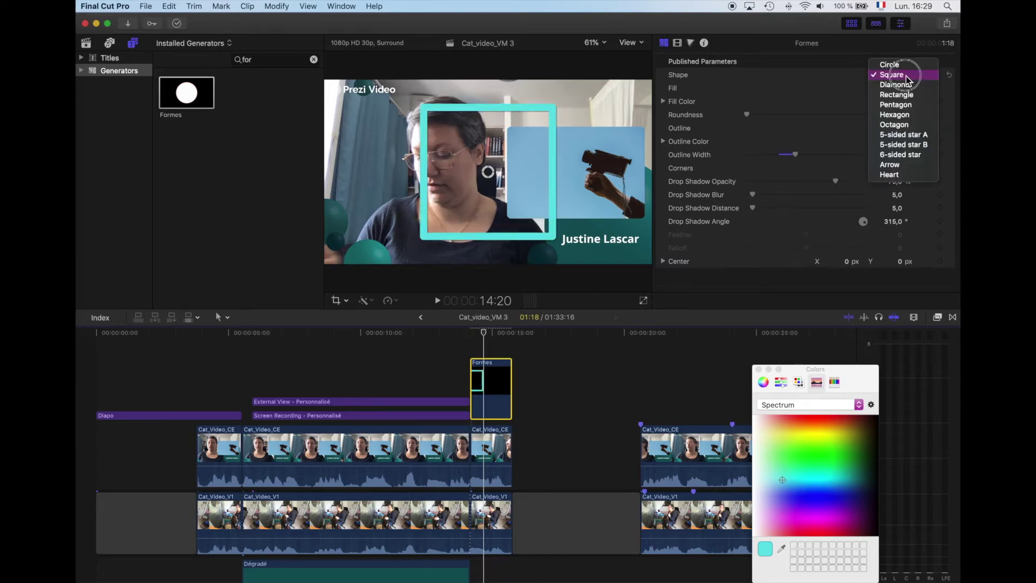
left_click(909, 85)
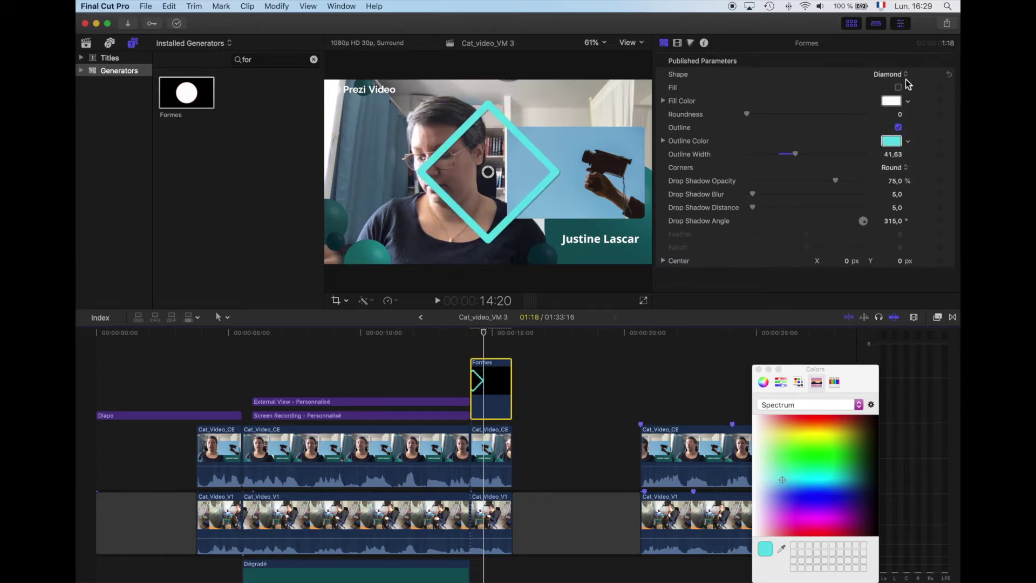
left_click(907, 76)
left_click(888, 63)
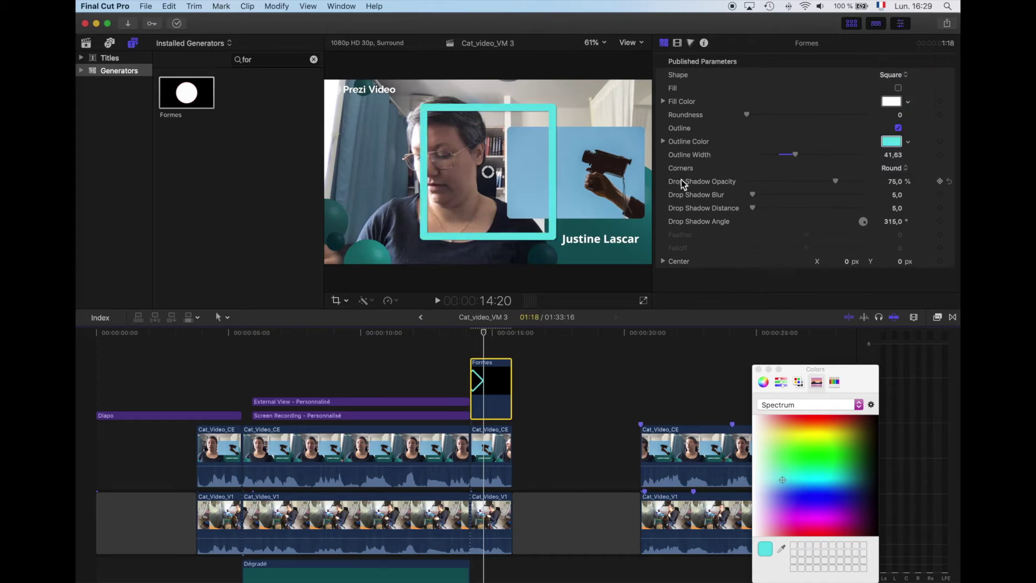
Try the Square and Bevel corner styles on the square frame's outline.
left_click(529, 233)
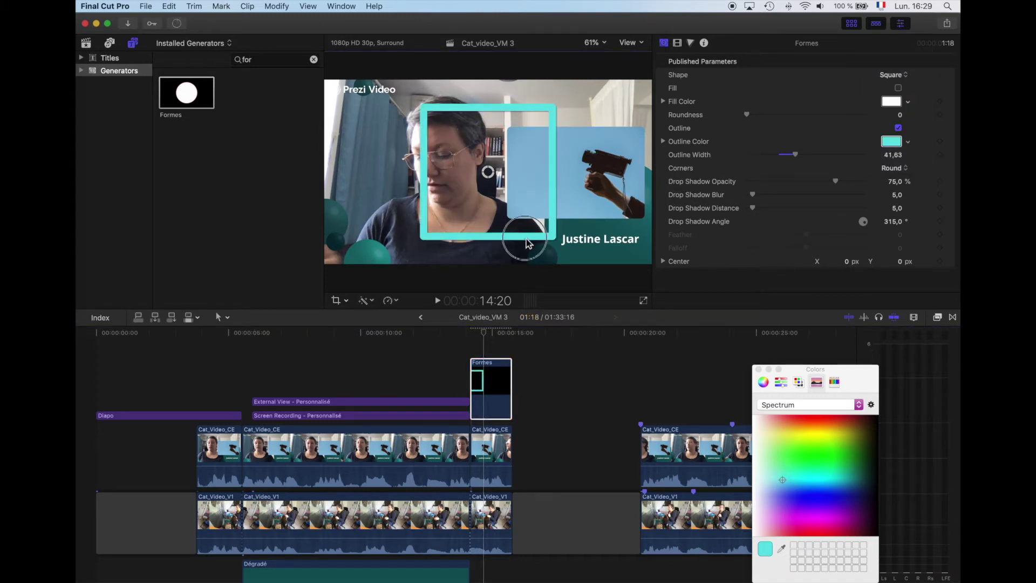
left_click(899, 169)
left_click(898, 180)
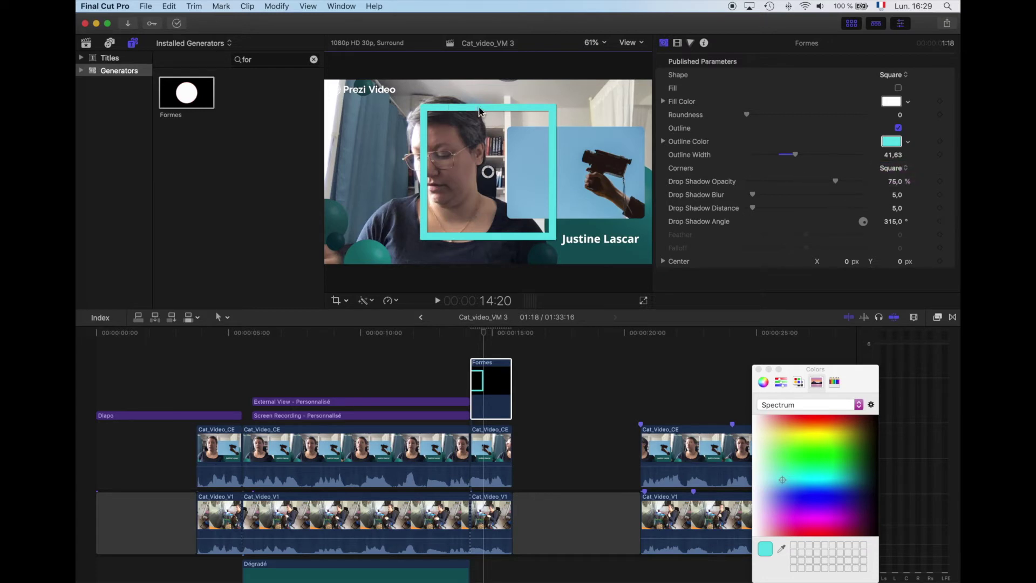
left_click(895, 168)
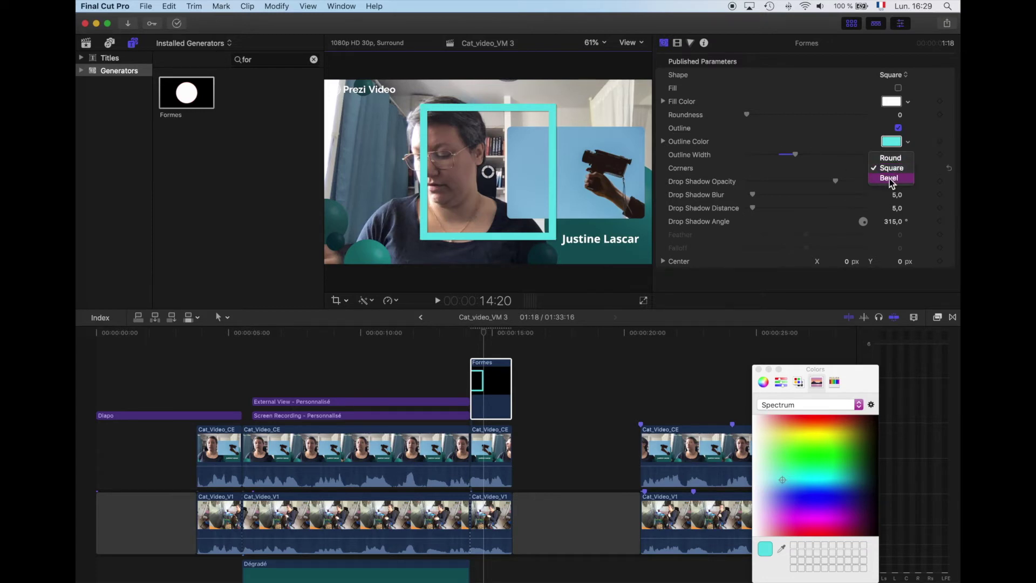
left_click(890, 183)
Move the square frame's center to X -0.28 px and Y 0.1 px so it surrounds the woman's head.
left_click(663, 261)
scroll(721, 257, "down", 1)
mouse_move(807, 267)
left_mouse_down()
mouse_move(776, 269)
mouse_move(819, 281)
left_mouse_up()
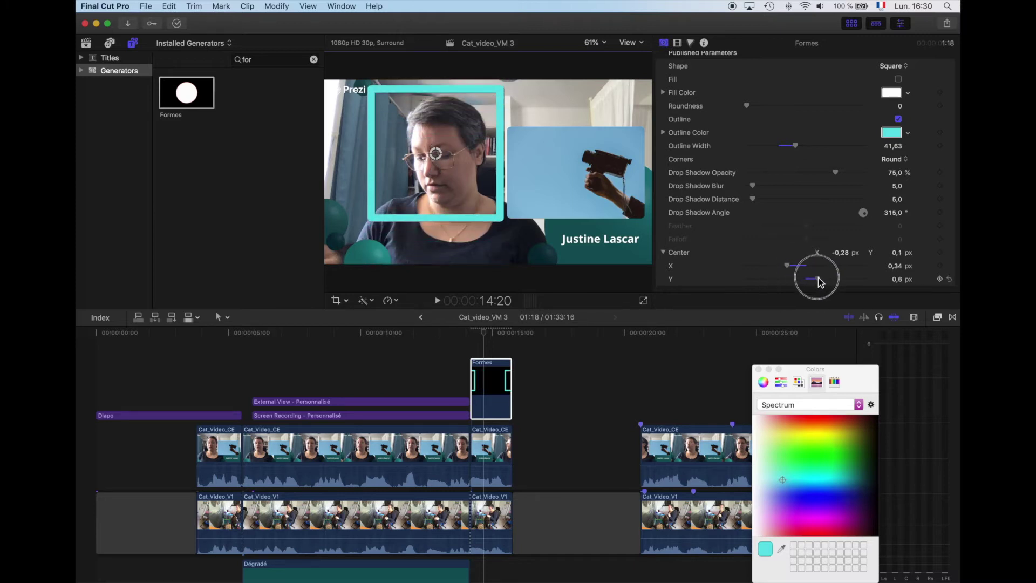
Transform the frame by squashing it vertically to about half its height and positioning it around the eyes, then check it at 14:17.
left_click(346, 301)
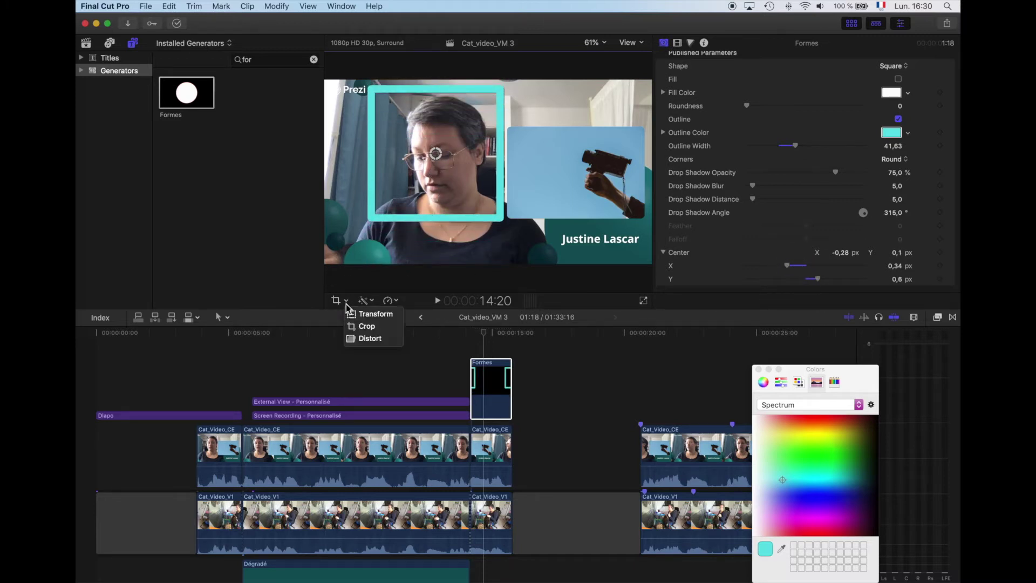
left_click(367, 313)
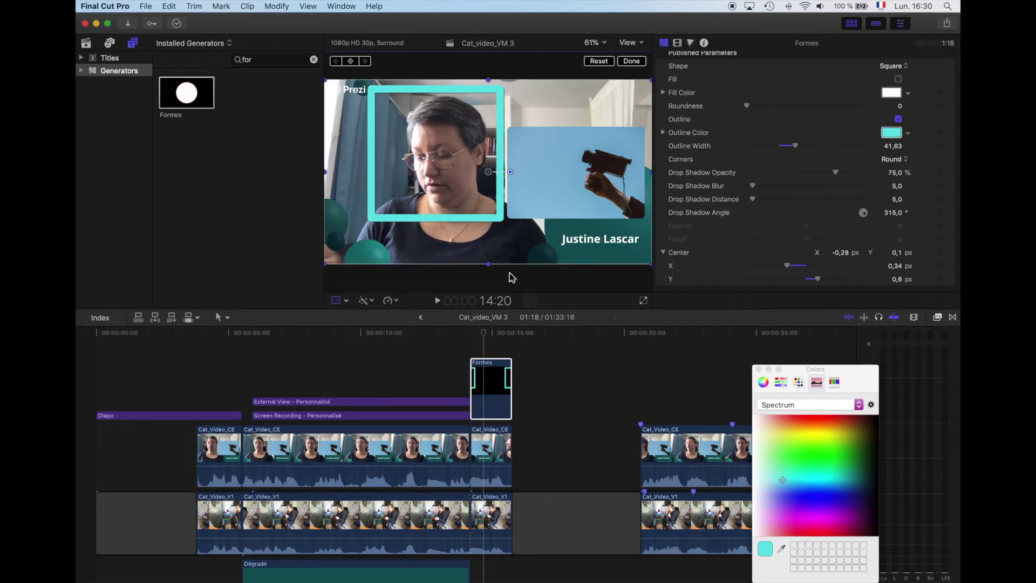
left_click_drag(492, 270, 488, 218)
mouse_move(463, 174)
left_mouse_down()
mouse_move(464, 157)
mouse_move(463, 166)
left_mouse_up()
mouse_move(484, 337)
left_mouse_down()
mouse_move(519, 339)
mouse_move(479, 337)
left_mouse_up()
left_click_drag(502, 339, 484, 338)
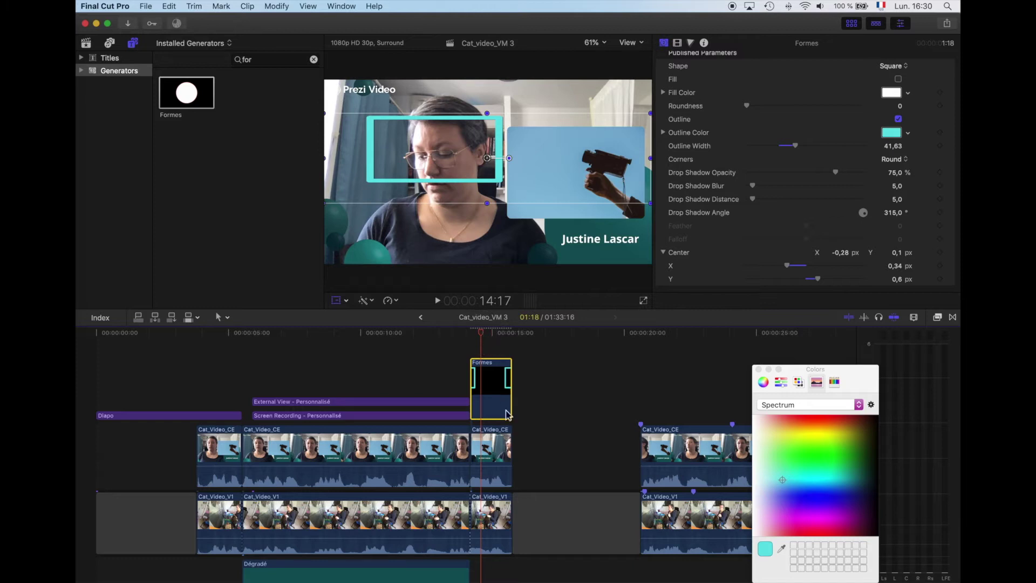
Paste a copy of the short Cat_Video_V1 segment directly after the original and go to 16:20 within the copy.
left_click(491, 523)
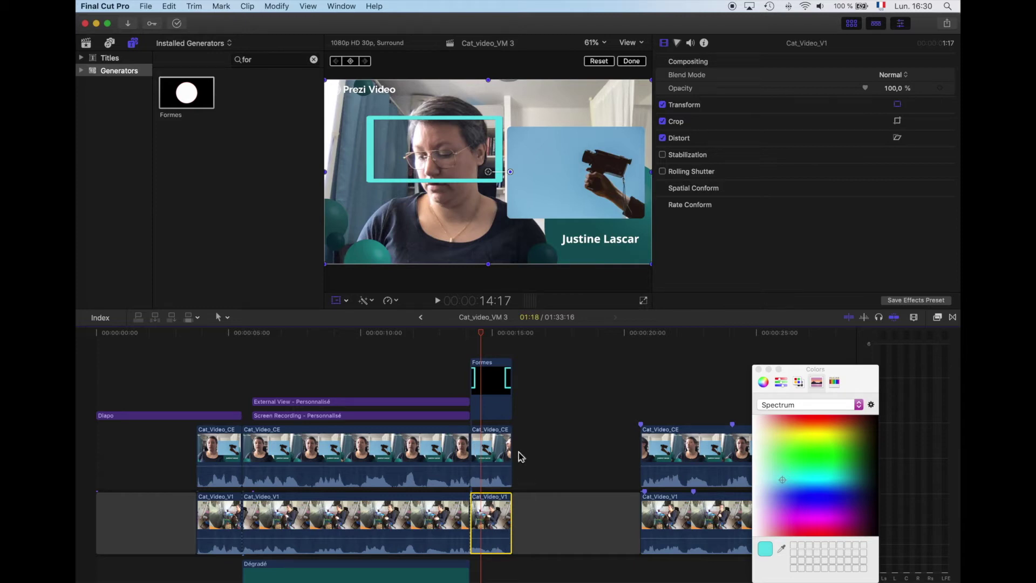
left_click(512, 333)
key("super+v")
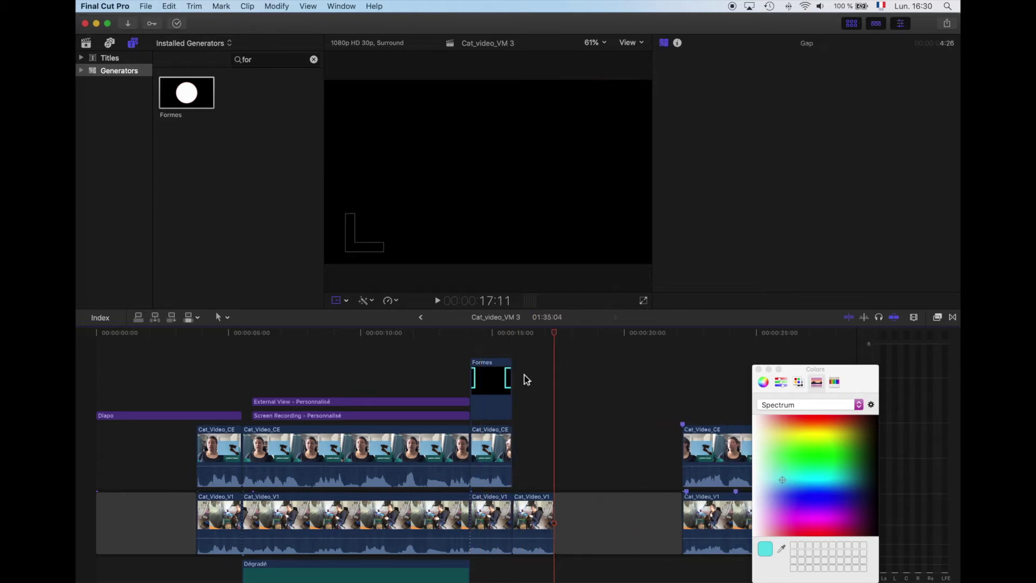
left_click(529, 492)
mouse_move(531, 337)
left_mouse_down()
mouse_move(491, 339)
mouse_move(550, 344)
mouse_move(537, 348)
left_mouse_up()
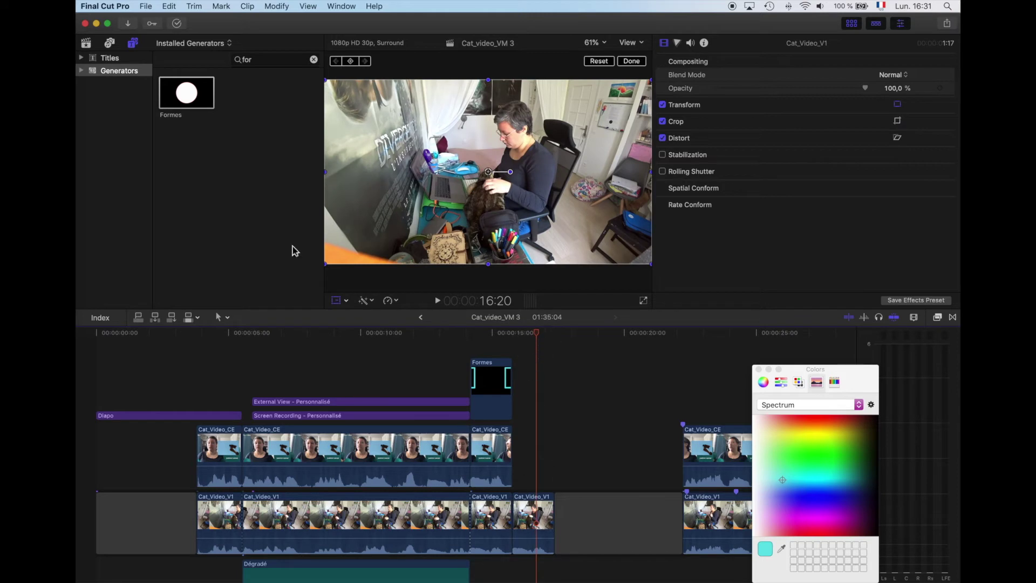
Connect a second Formes generator above the pasted Cat_Video_V1 segment and trim it to the segment's end.
left_click_drag(187, 103, 535, 411)
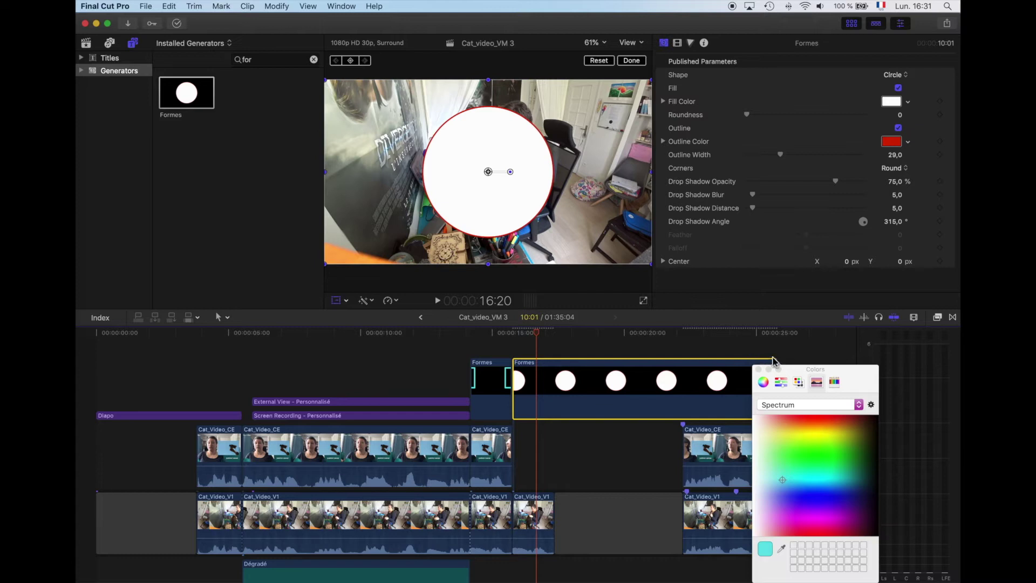
left_click_drag(779, 363, 553, 378)
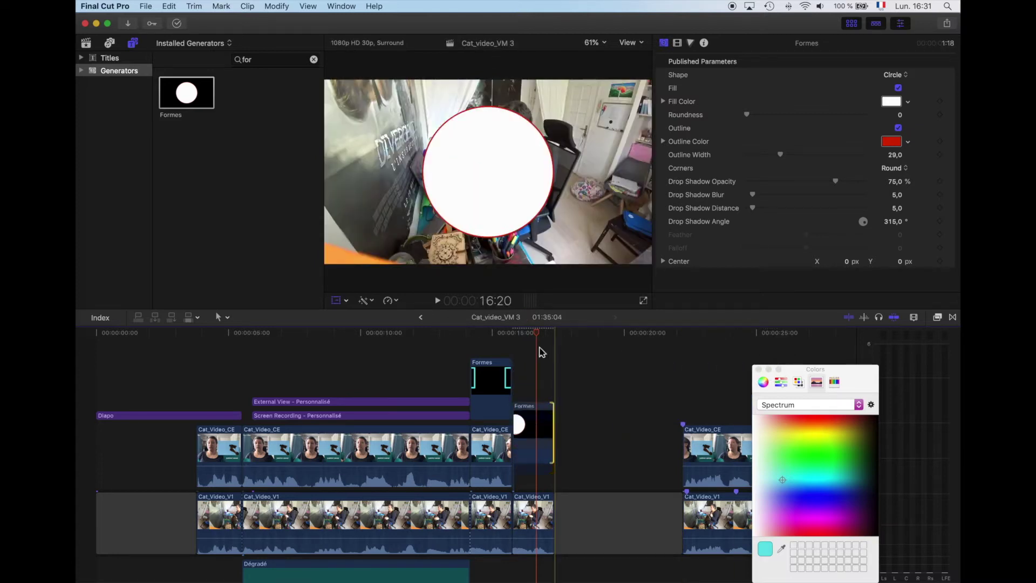
left_click(537, 460)
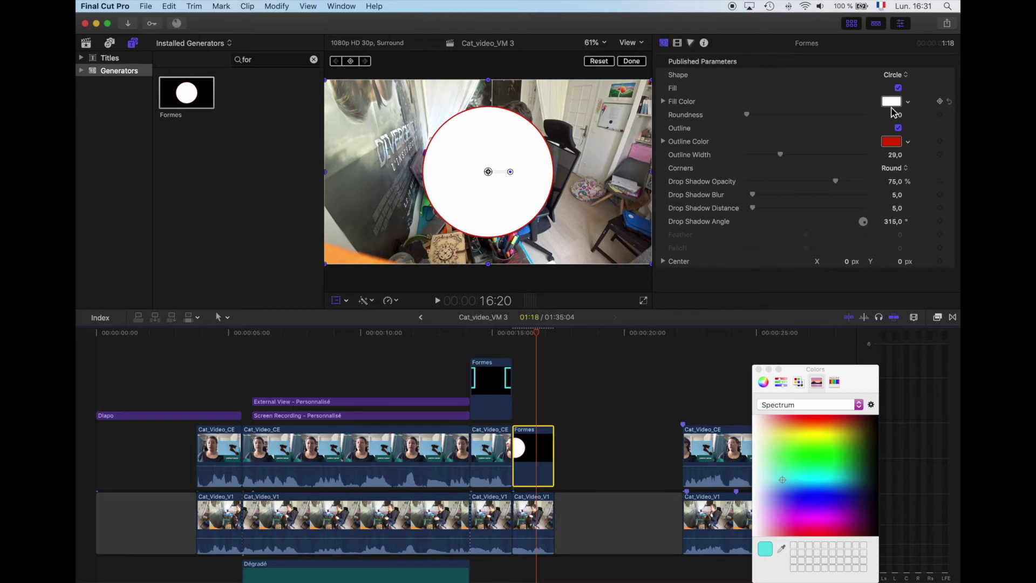
Turn off the second circle's fill and give it a turquoise outline with a width of 42.64.
left_click(899, 88)
left_click(893, 142)
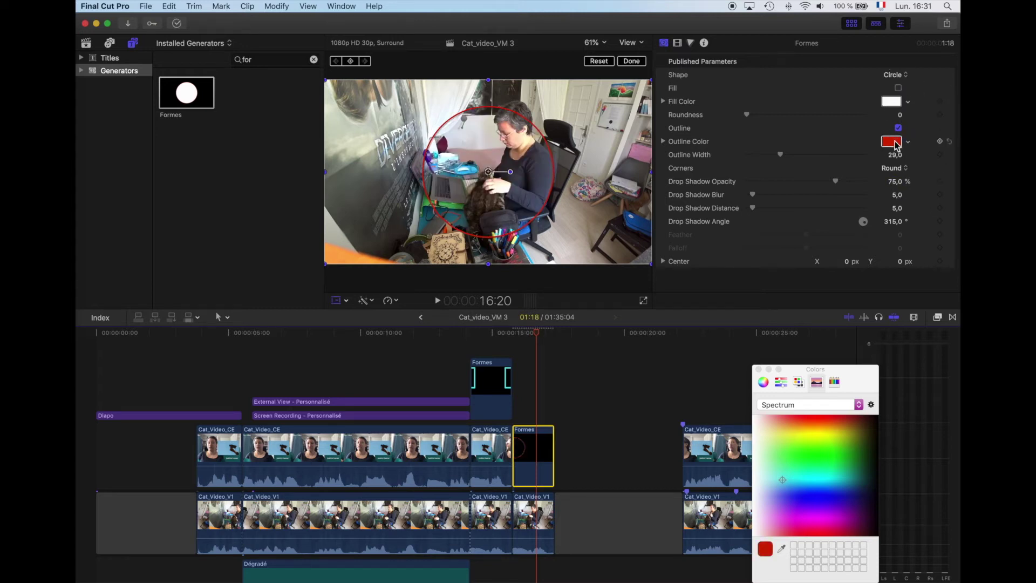
left_click(791, 481)
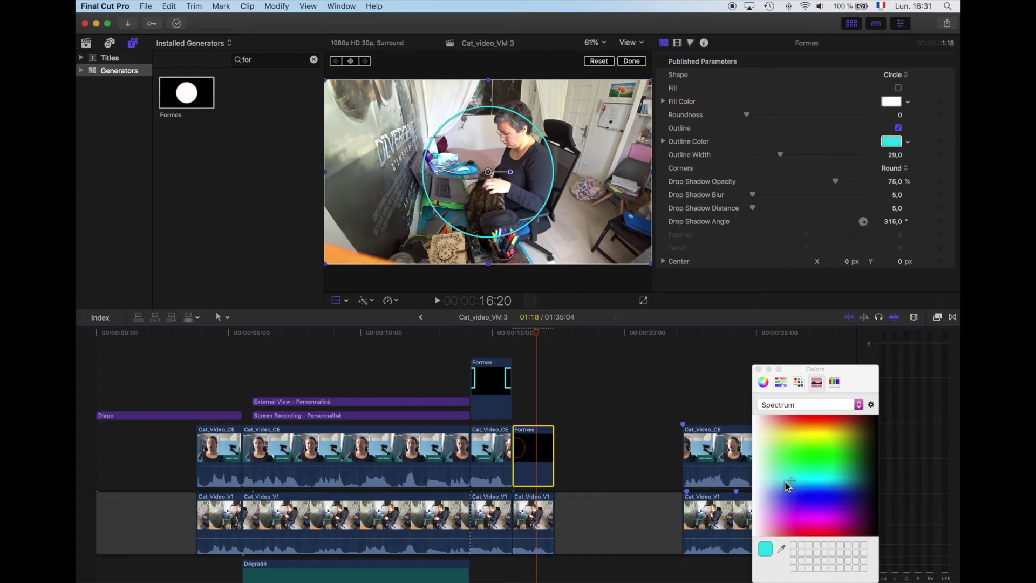
left_click_drag(782, 156, 797, 156)
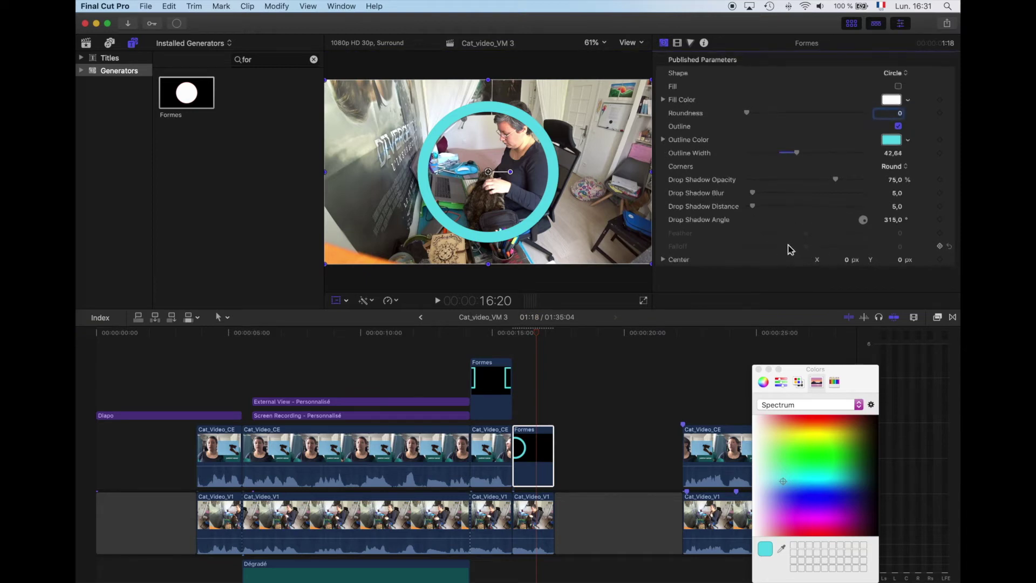
Set the circle's center X to -0.05 px, then scale it to under half size and place it around the cat on the lap.
left_click(664, 262)
mouse_move(809, 274)
left_mouse_down()
mouse_move(800, 275)
mouse_move(807, 289)
mouse_move(792, 286)
mouse_move(807, 292)
left_mouse_up()
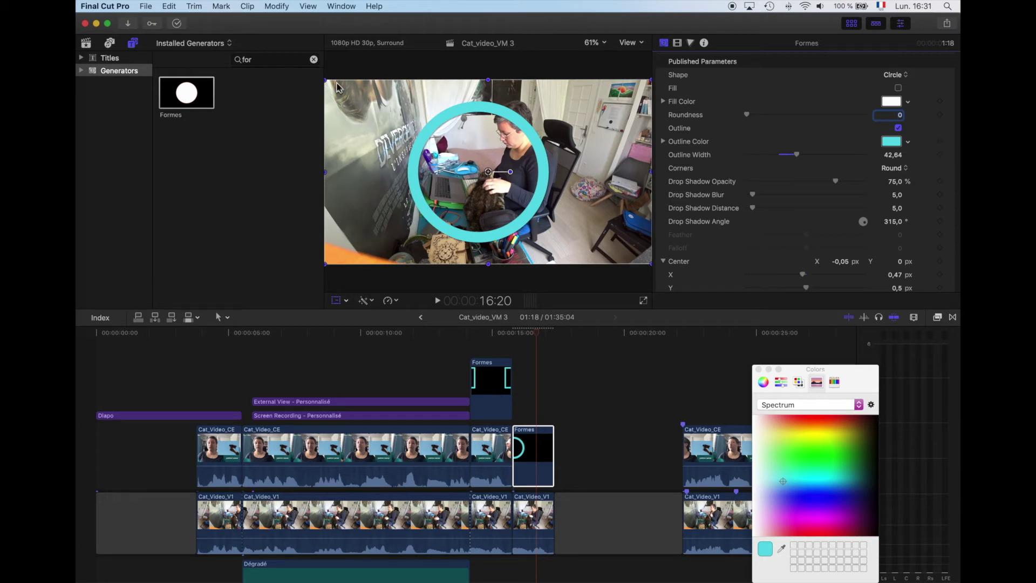
left_click_drag(324, 76, 432, 134)
key("shift+t")
left_click_drag(524, 170, 515, 184)
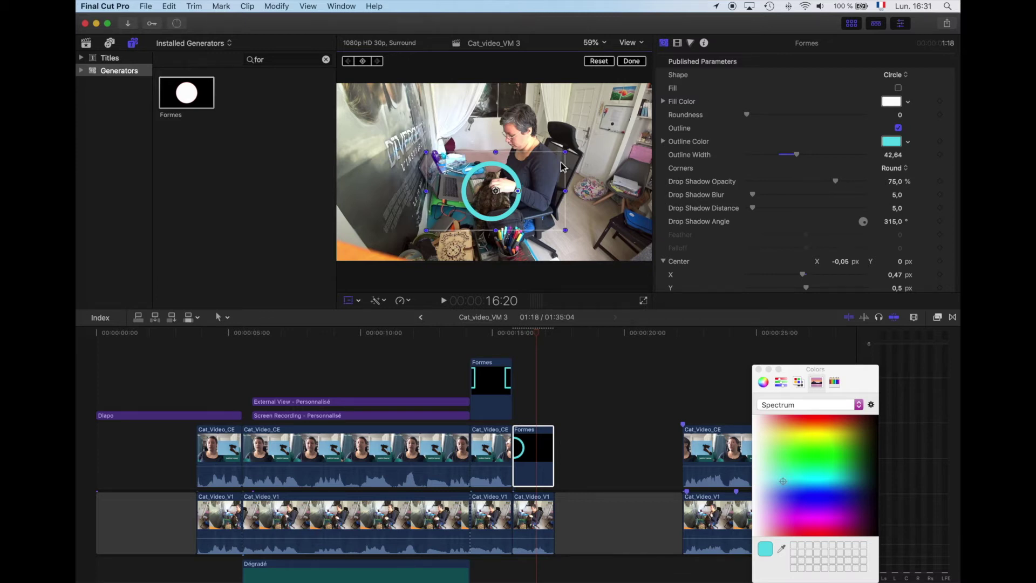
left_click(527, 351)
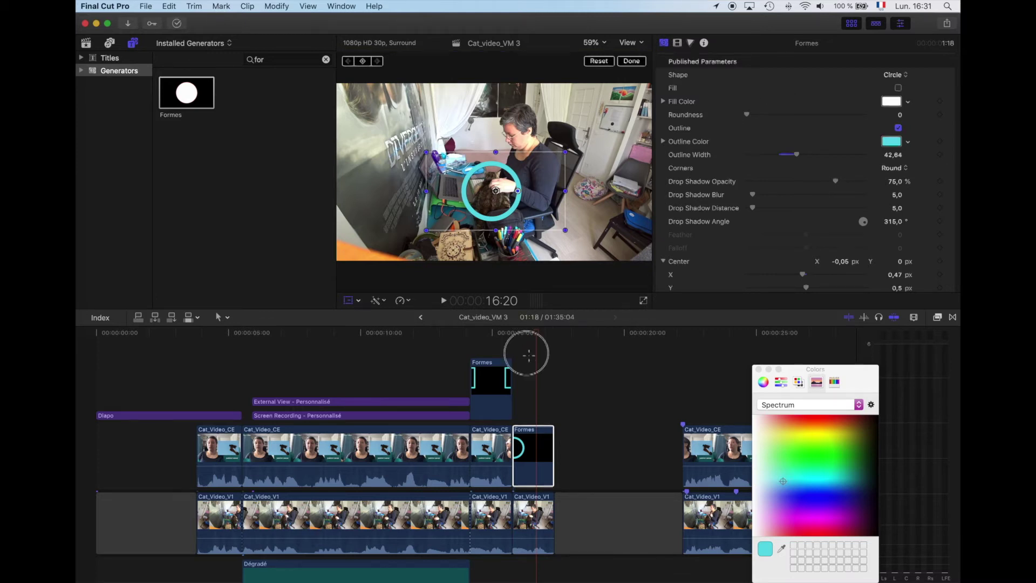
Connect a third Formes generator above the circle and trim it to the end of the Cat_Video_V1 segment.
left_click(380, 265)
key("super+v")
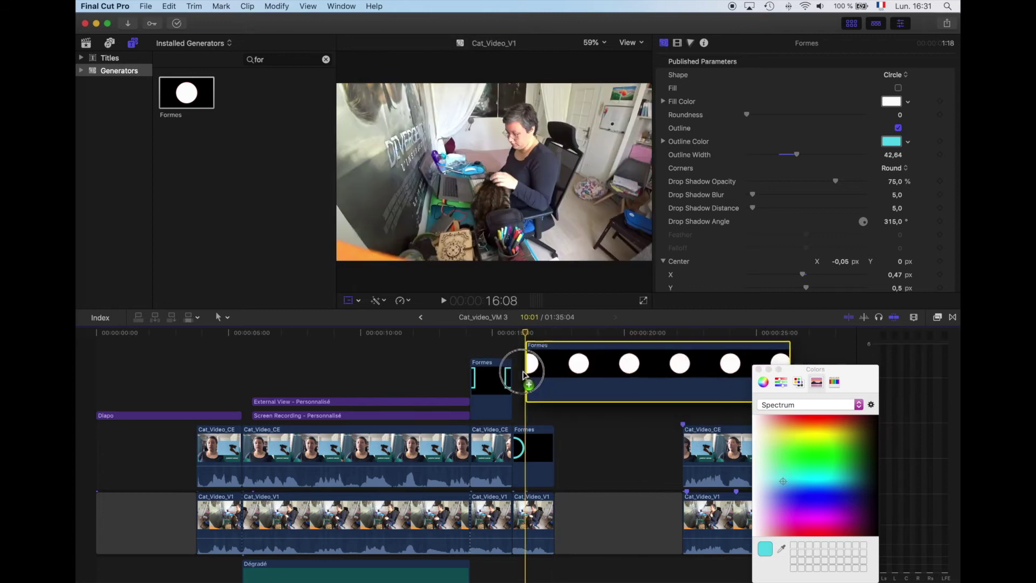
left_click_drag(791, 363, 555, 382)
left_click(532, 378)
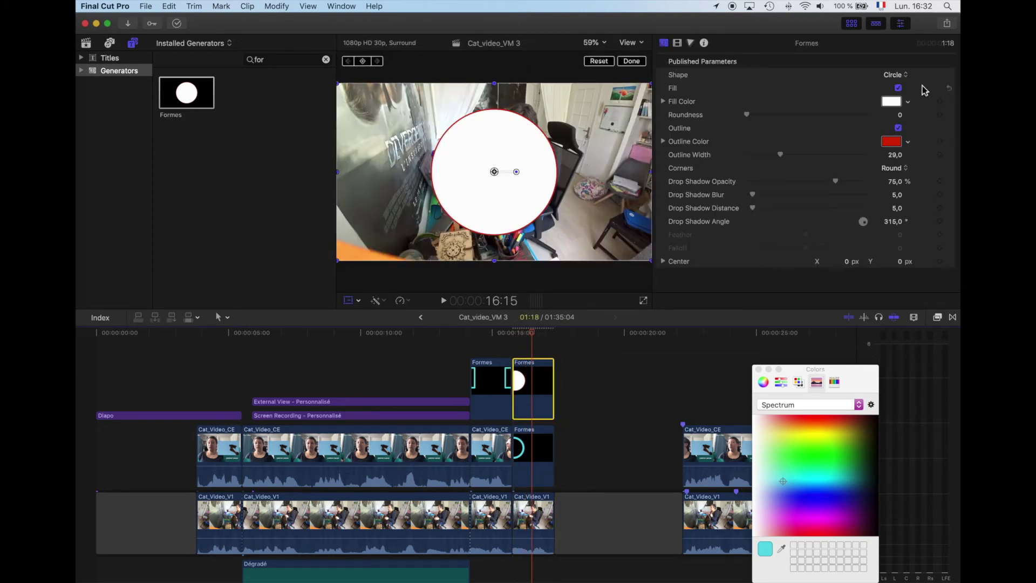
Change the new generator's shape to Arrow, fill it with turquoise and turn off its outline.
left_click(907, 76)
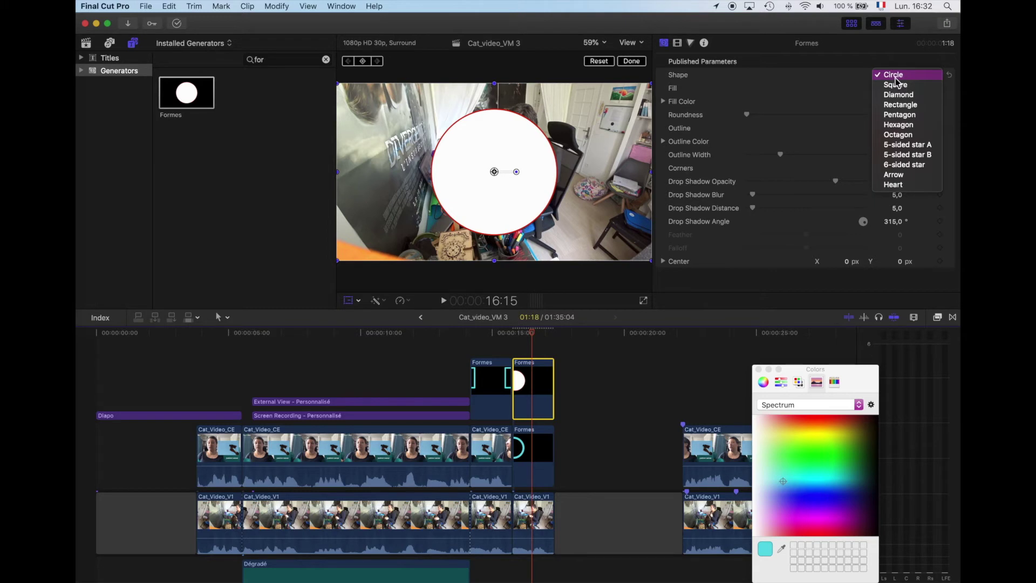
left_click(895, 175)
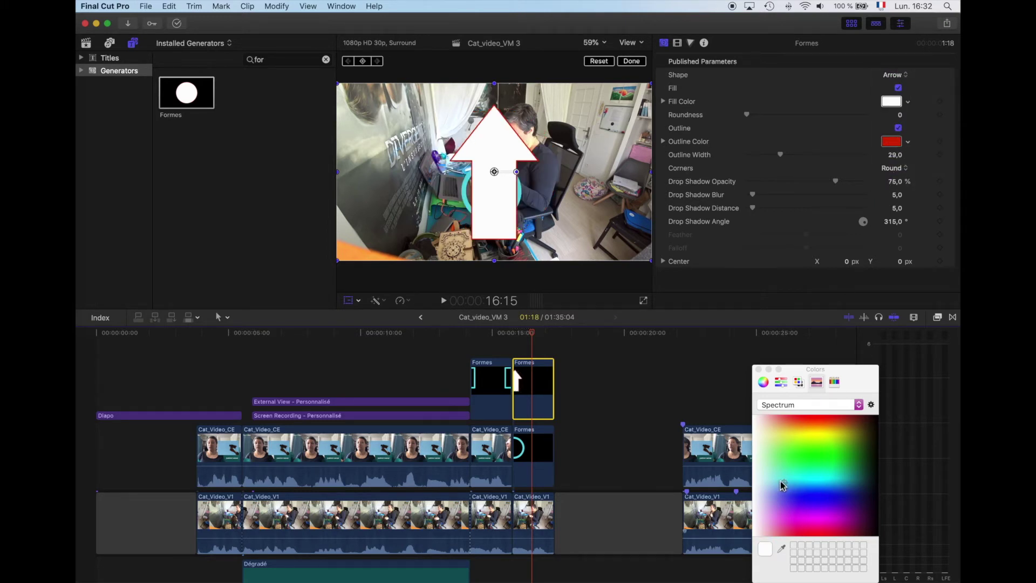
left_click(787, 485)
left_click(890, 141)
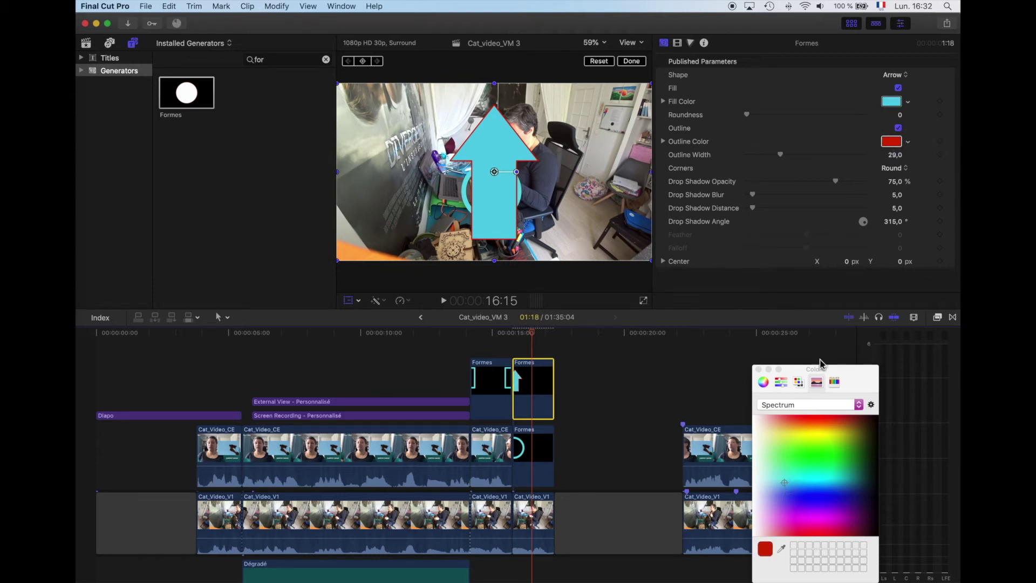
left_click(898, 128)
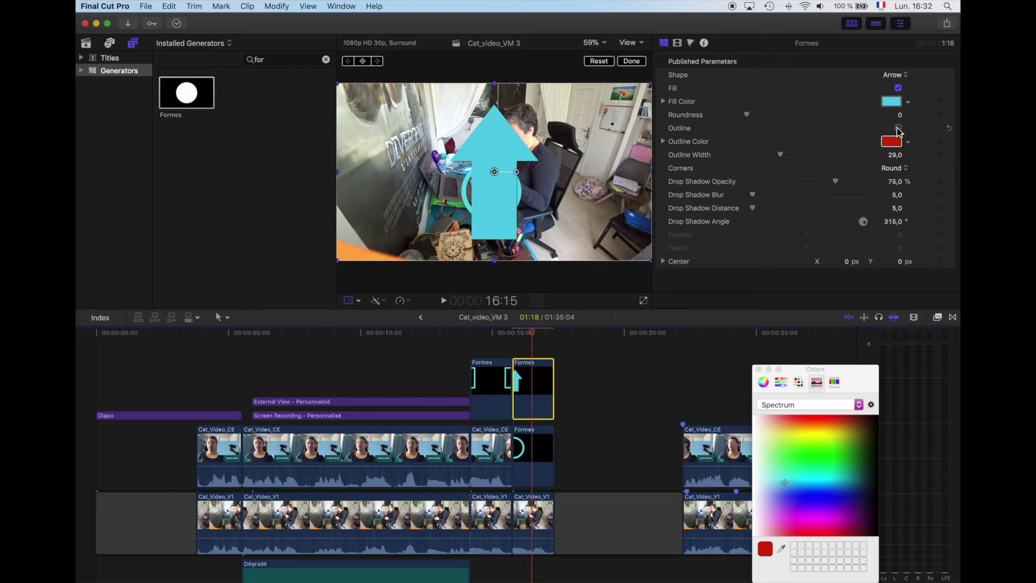
Rotate the arrow to point diagonally down to the left, then scale it down to a small size near the circled cat.
left_click_drag(518, 173, 469, 149)
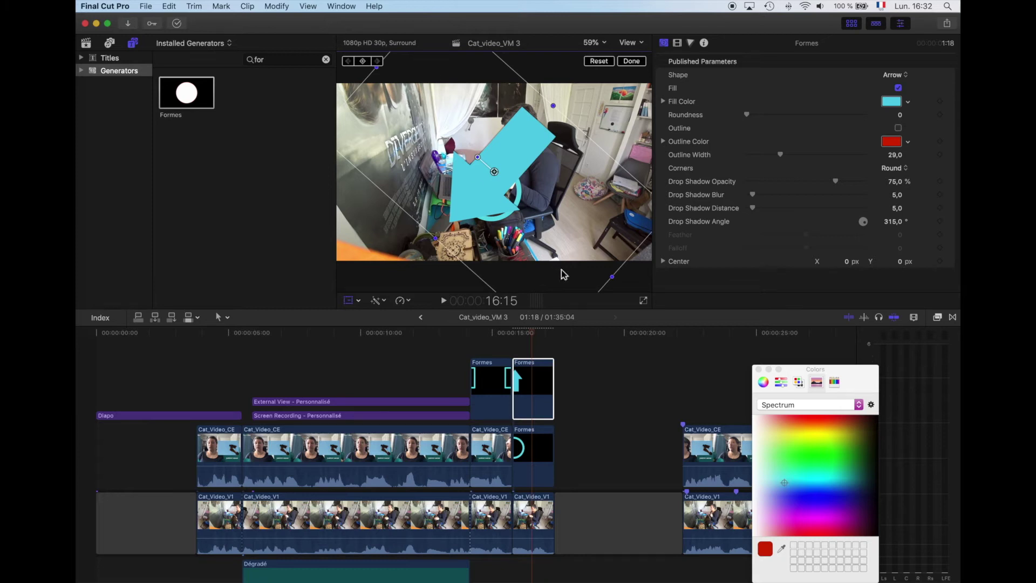
left_click_drag(337, 215, 251, 215)
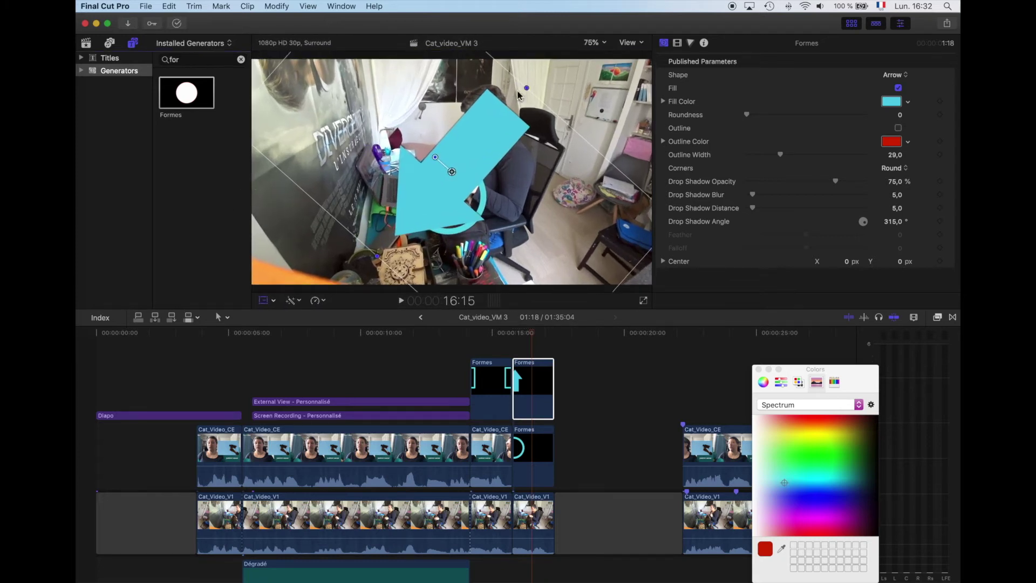
left_click(605, 44)
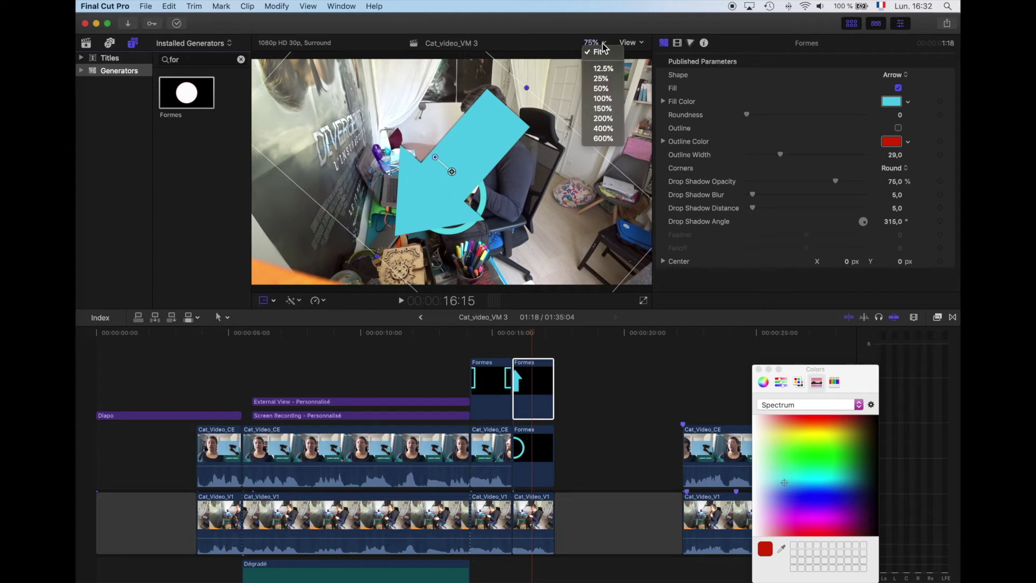
left_click(599, 79)
left_click_drag(431, 103, 489, 178)
left_click_drag(443, 132, 475, 160)
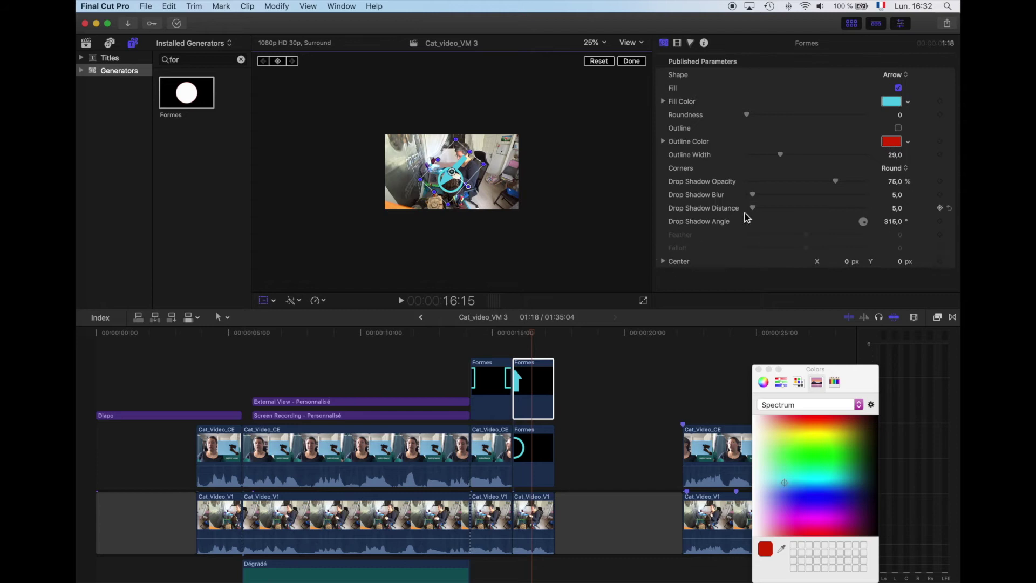
Set the arrow's drop shadow distance to 6,0 and fit the picture to the viewer.
left_click_drag(754, 208, 756, 210)
left_click(594, 42)
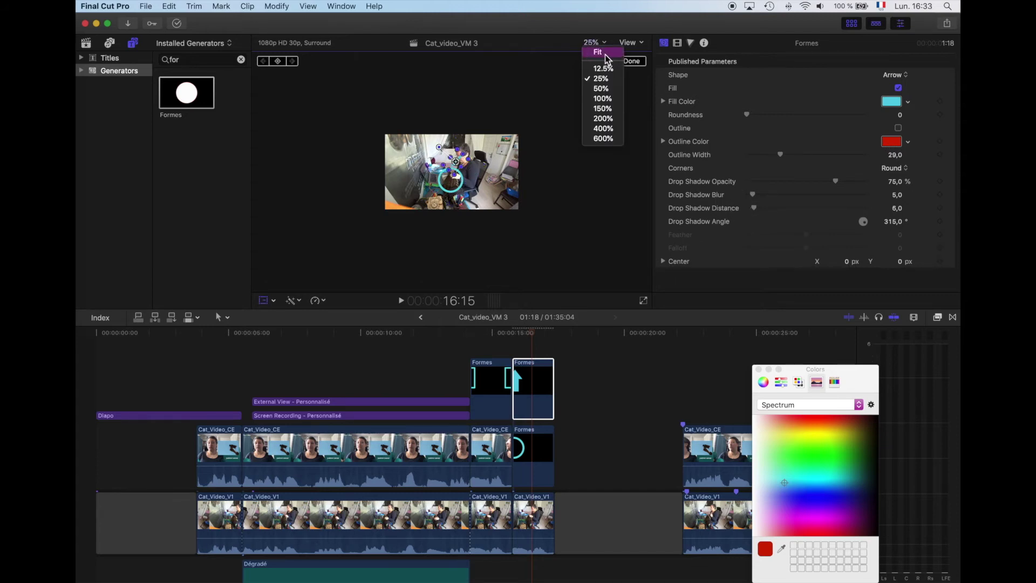
left_click(605, 53)
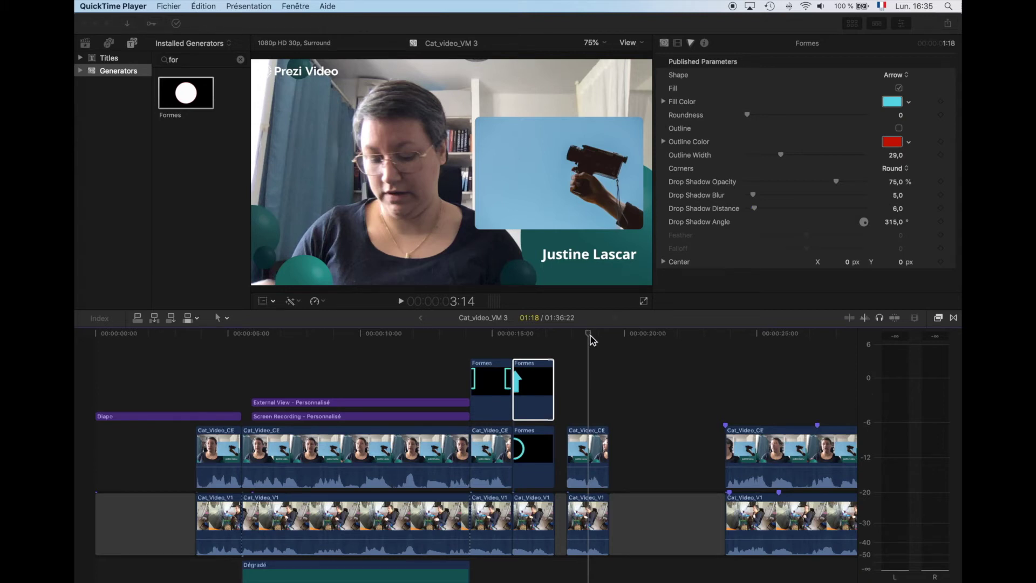
Crop the short Cat_Video_CE segment tightly around the face, about 195 px from the top, 325 bottom, 210 left and 713 right.
scroll(591, 336, "right", 1)
left_click(566, 337)
mouse_move(579, 336)
left_mouse_down()
mouse_move(569, 335)
mouse_move(583, 338)
left_mouse_up()
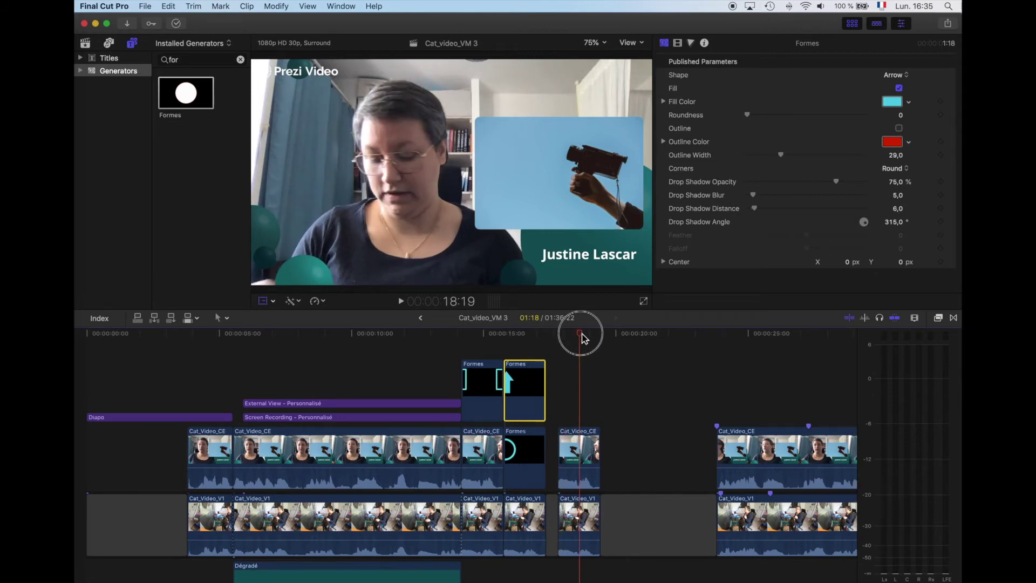
left_click(586, 448)
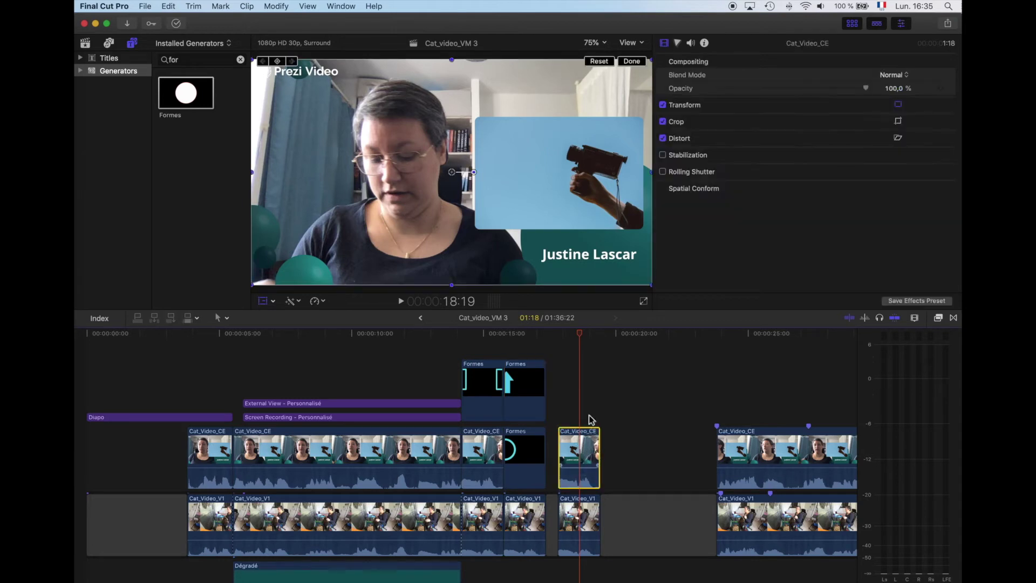
left_click(275, 302)
left_click(290, 327)
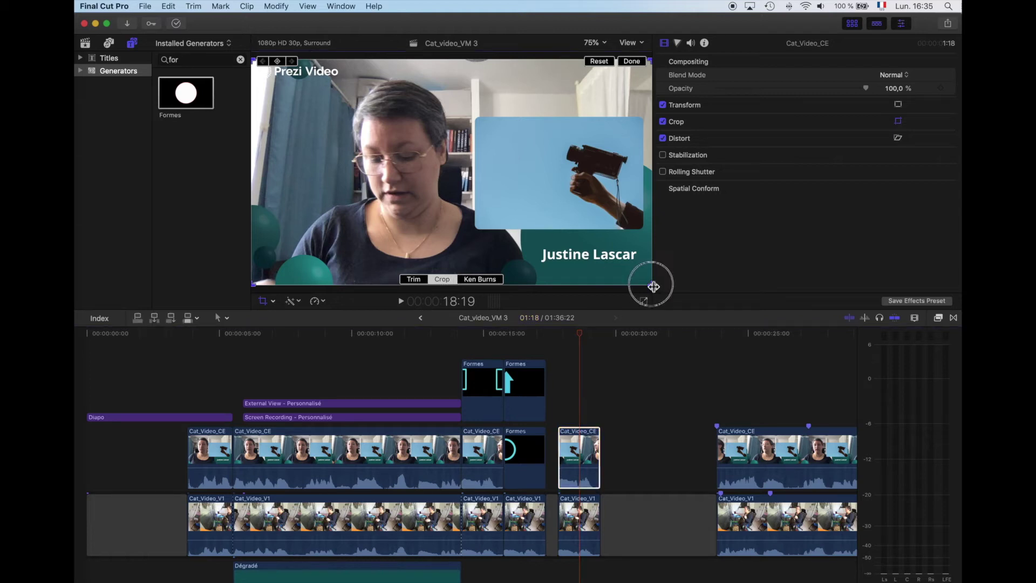
left_click_drag(655, 286, 463, 200)
left_click_drag(412, 149, 452, 189)
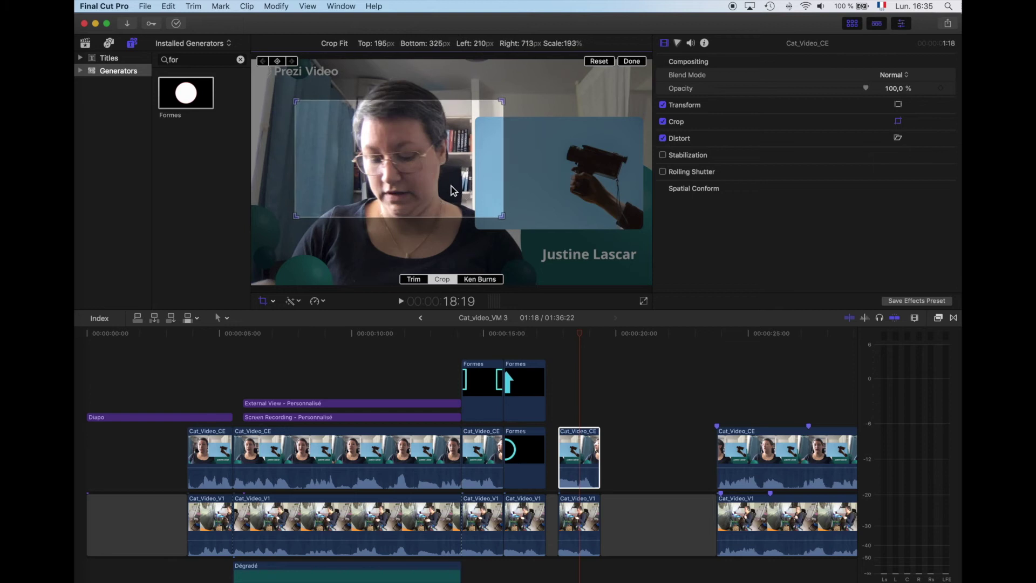
left_click(632, 63)
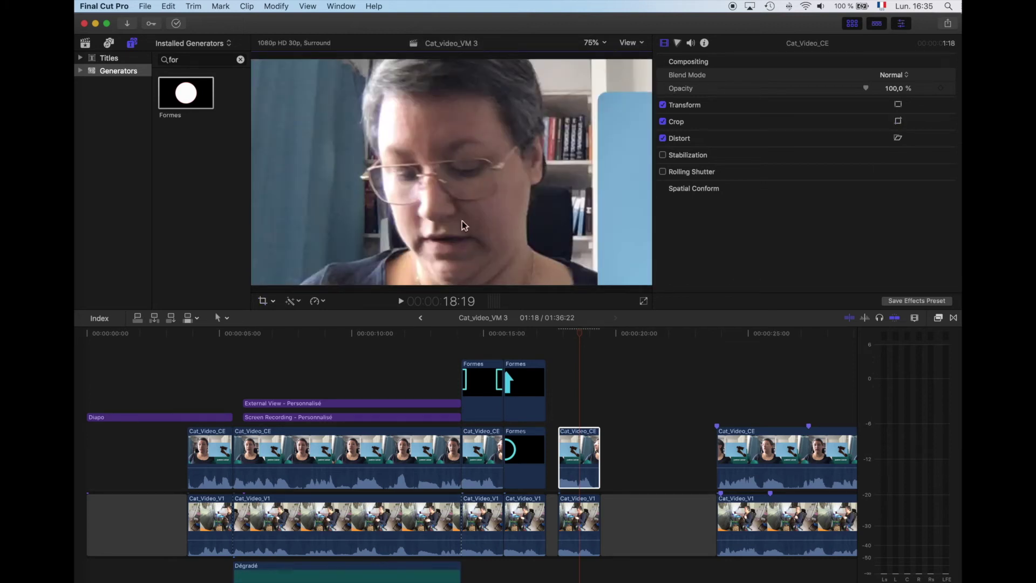
Paste a copy of the Cat_Video_V1 segment under the cropped clip directly after the original.
left_click(580, 464)
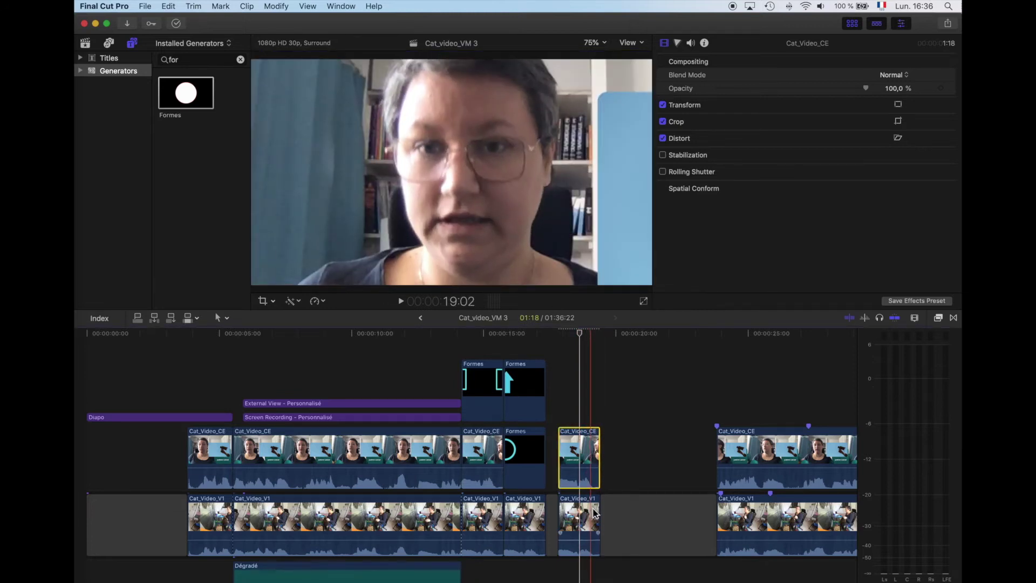
left_click(594, 513)
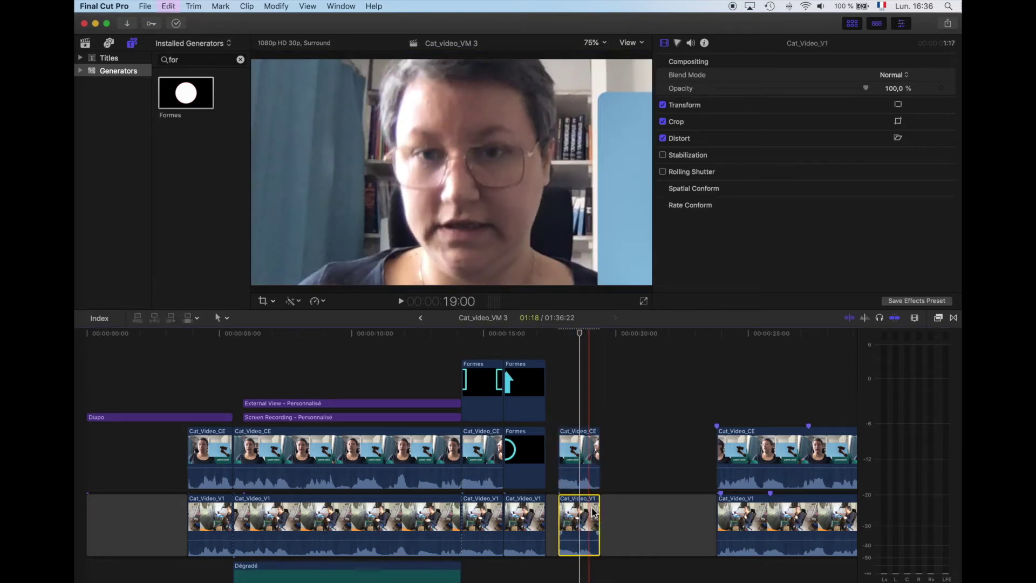
key("super+v")
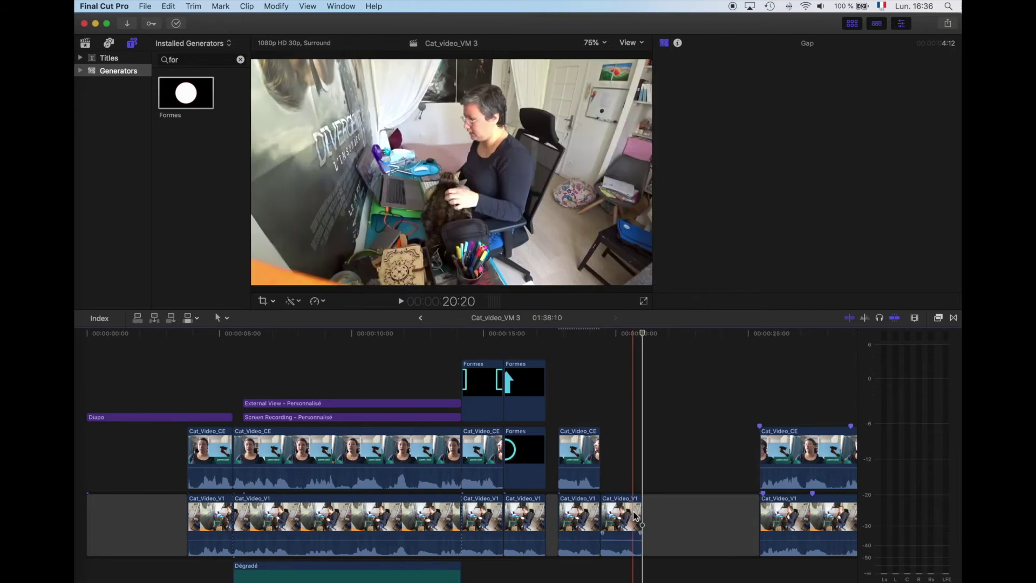
Apply a Ken Burns crop to the pasted Cat_Video_V1 segment.
left_click(620, 511)
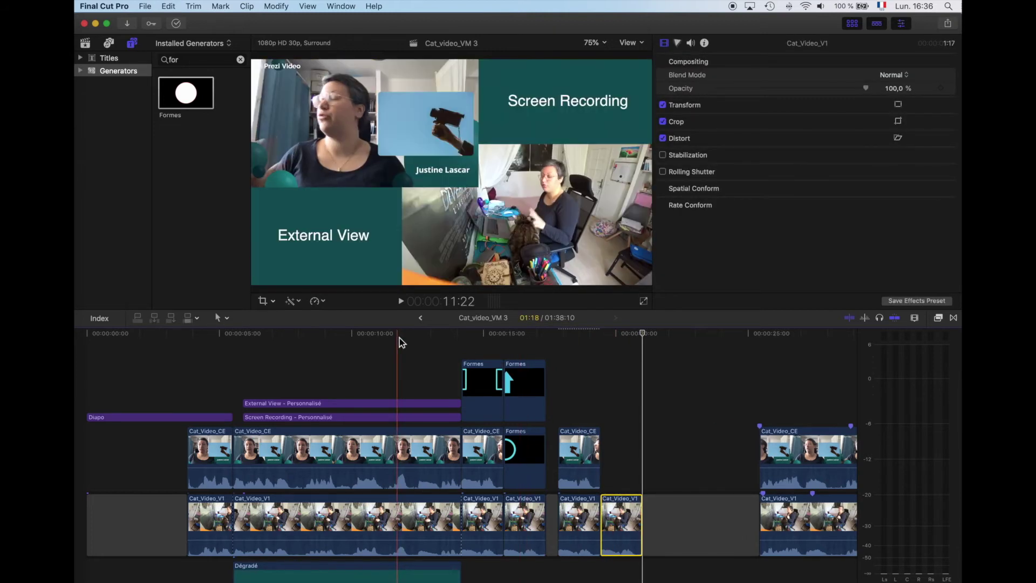
left_click(616, 420)
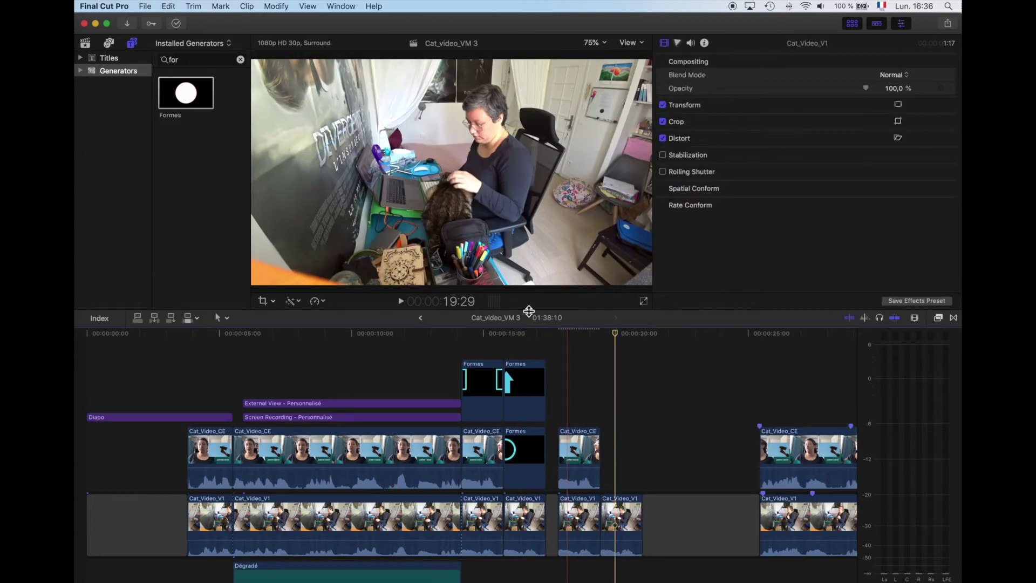
left_click(274, 302)
left_click(289, 326)
left_click(480, 279)
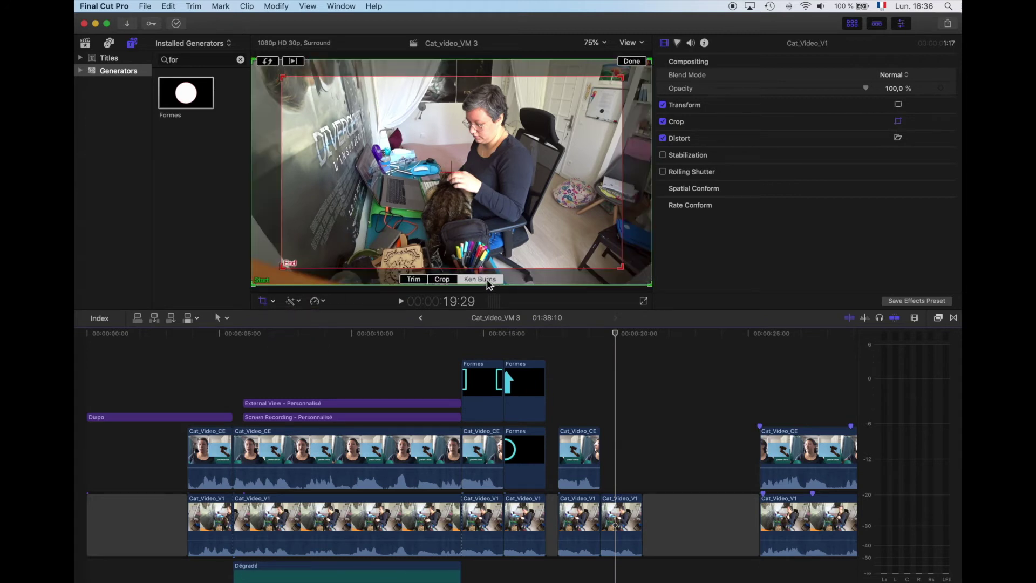
Frame the Ken Burns start around the person and desk, and the end on a smaller area around the laptop and hands.
left_click_drag(252, 63, 389, 105)
left_click_drag(470, 145, 459, 132)
left_click_drag(392, 214, 355, 233)
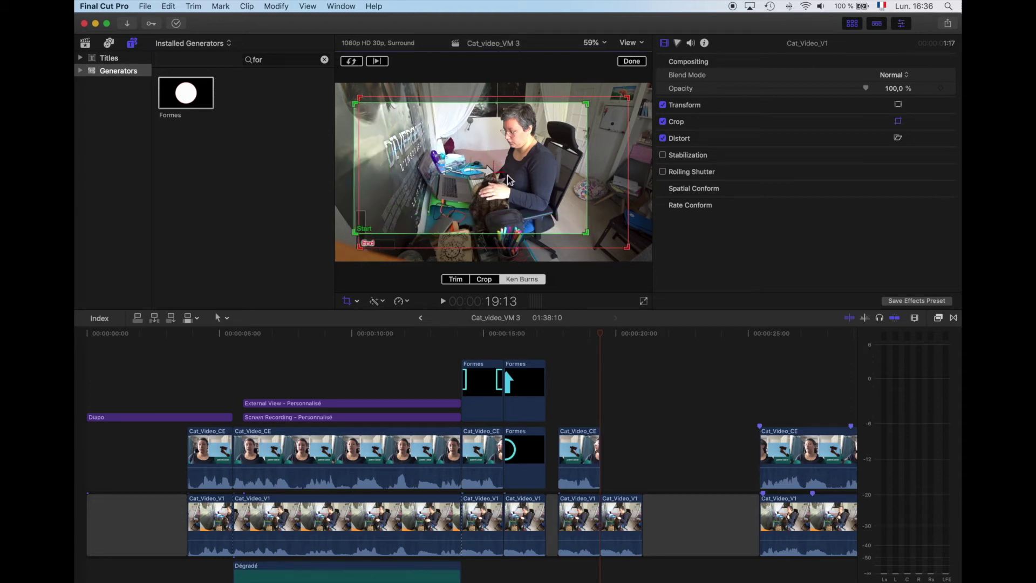
left_click_drag(360, 100, 493, 173)
left_click_drag(550, 192, 495, 145)
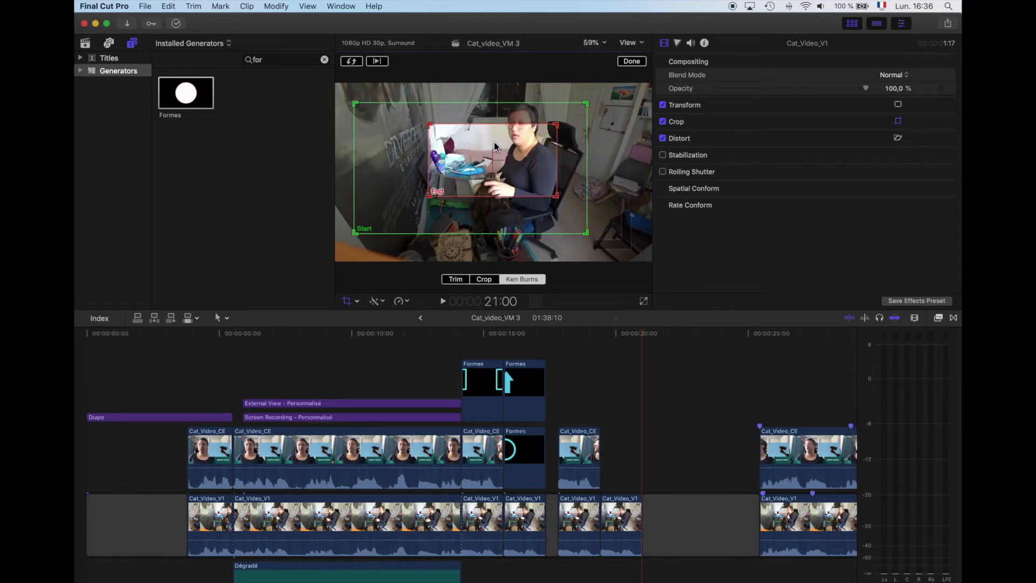
left_click_drag(643, 335, 601, 338)
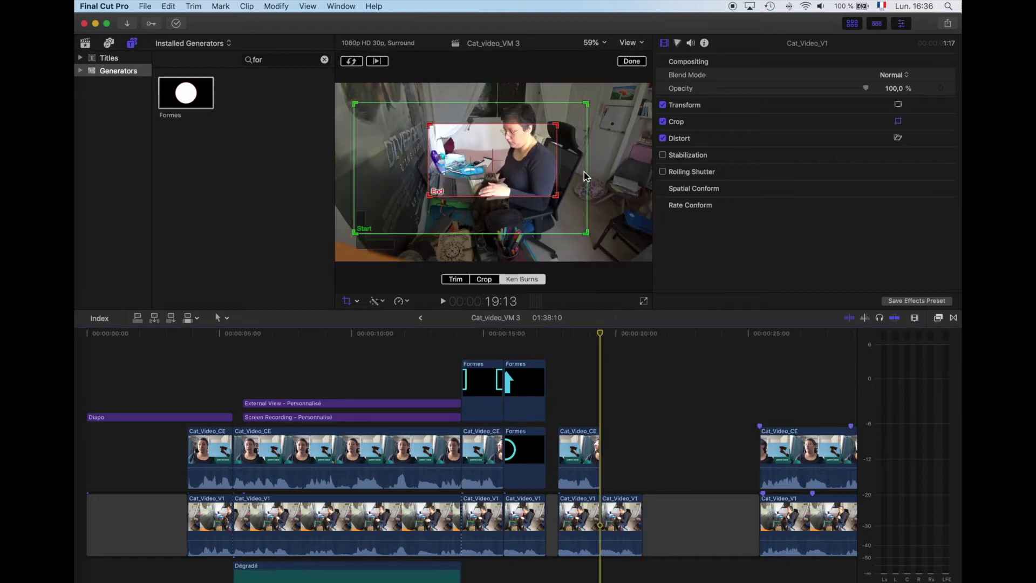
left_click(634, 61)
Preview the zoom, then reframe the Ken Burns start tightly on the face and the end on the hands and cat.
left_click_drag(601, 339, 625, 339)
key("c")
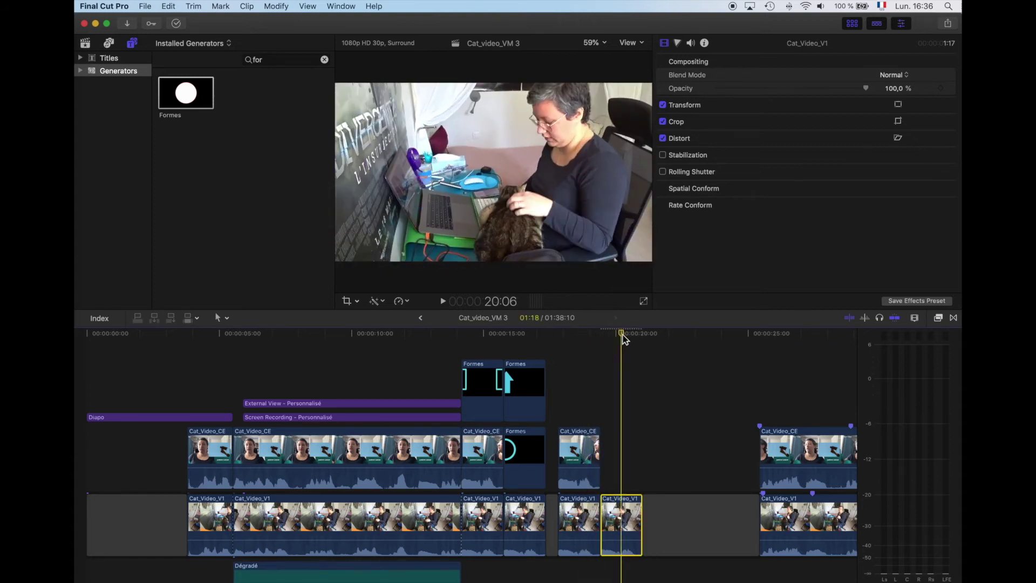
left_click(347, 301)
left_click_drag(365, 106, 516, 119)
left_click_drag(432, 127, 481, 186)
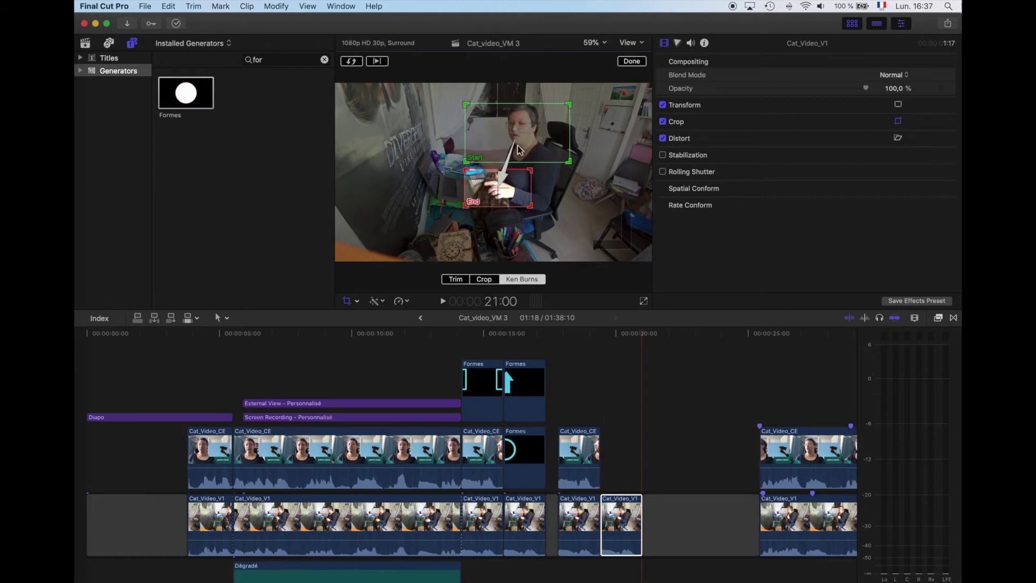
left_click(632, 64)
left_click_drag(610, 343, 636, 342)
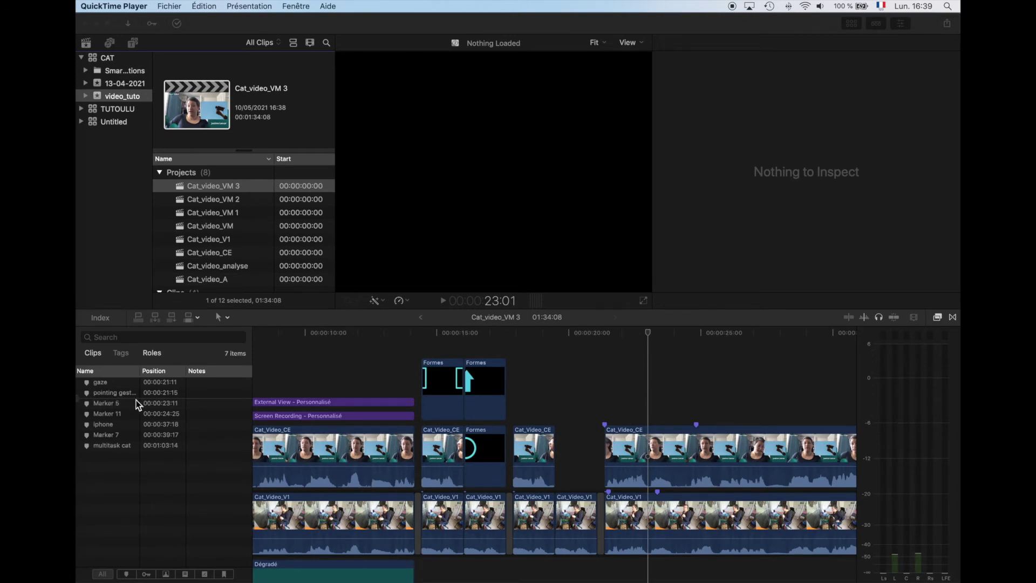
Disable the long Cat_Video_CE clip that follows the short segments.
left_click(631, 461)
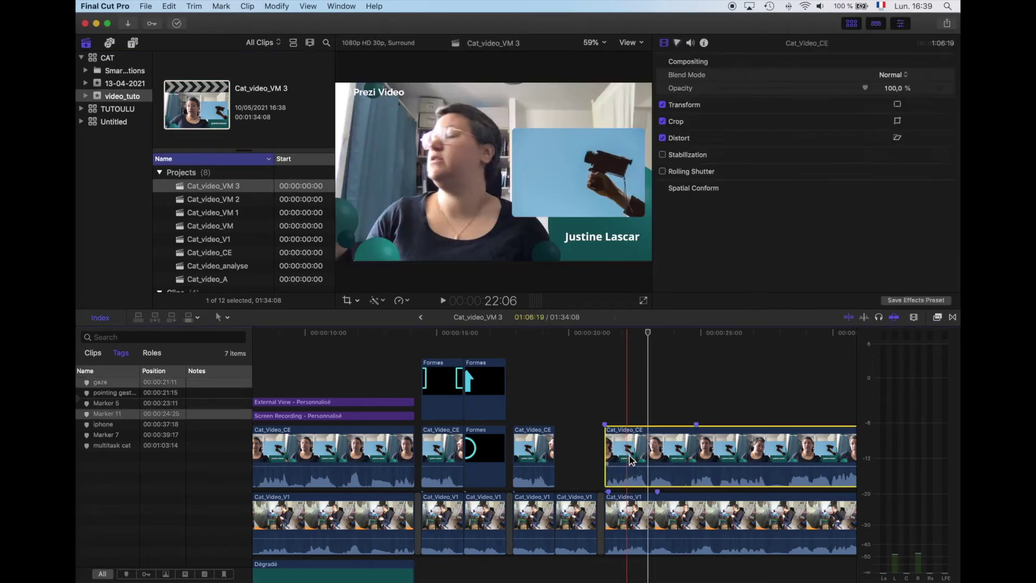
key("v")
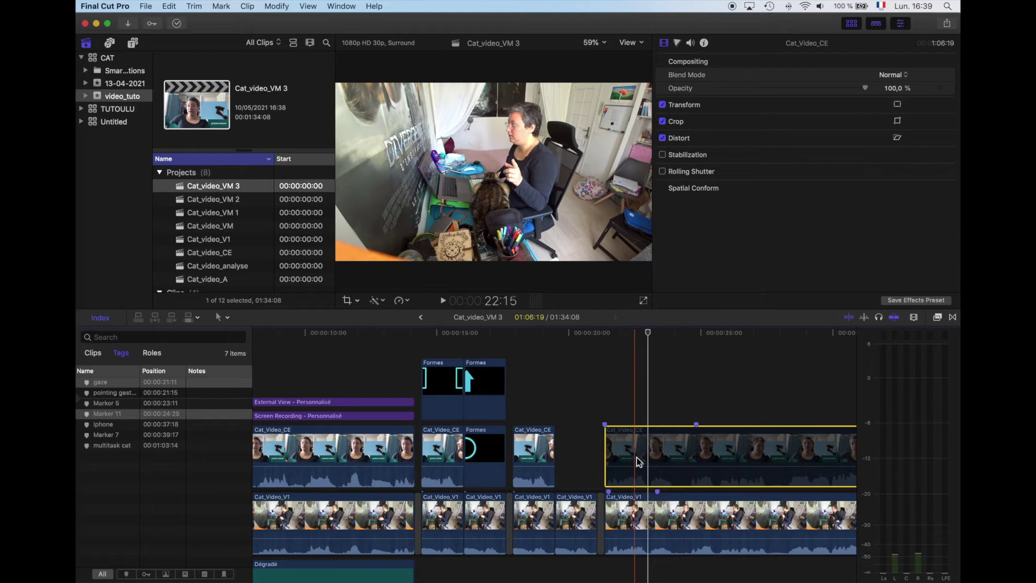
Blade Cat_Video_V1 at its pointing gesture marker and at the following marker, and cut the disabled Cat_Video_CE at that second marker.
key("b")
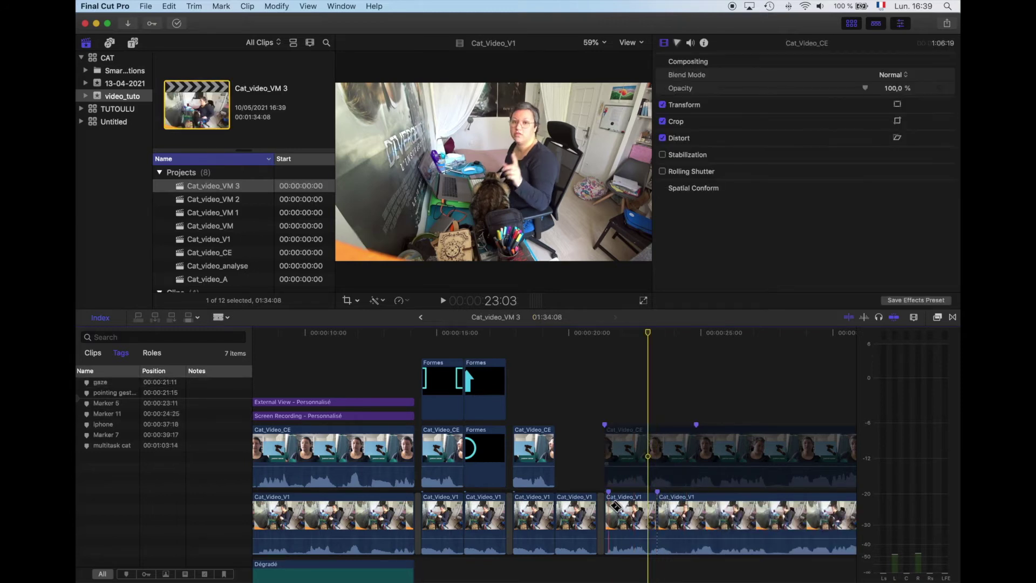
left_click(610, 512)
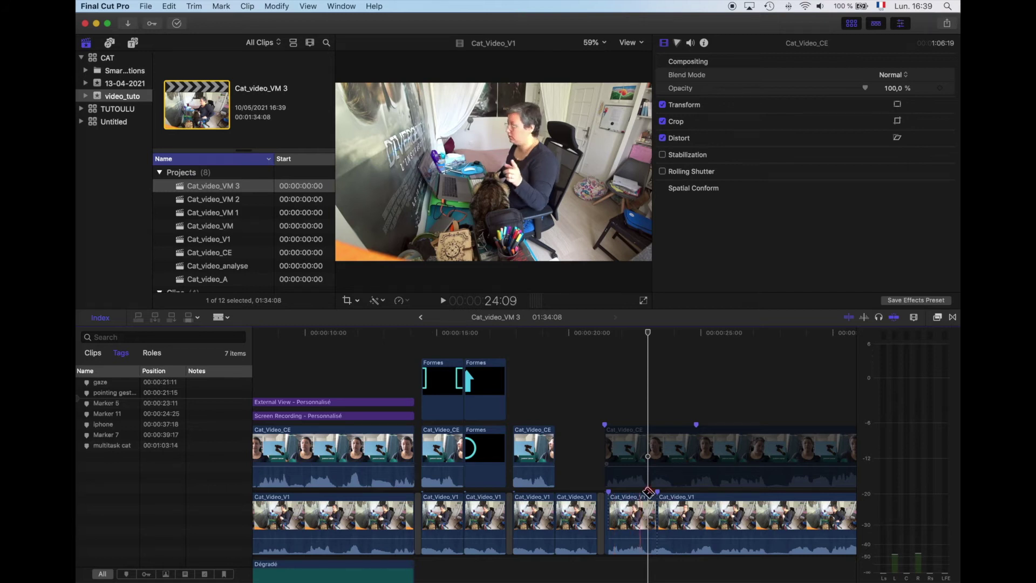
left_click(661, 462)
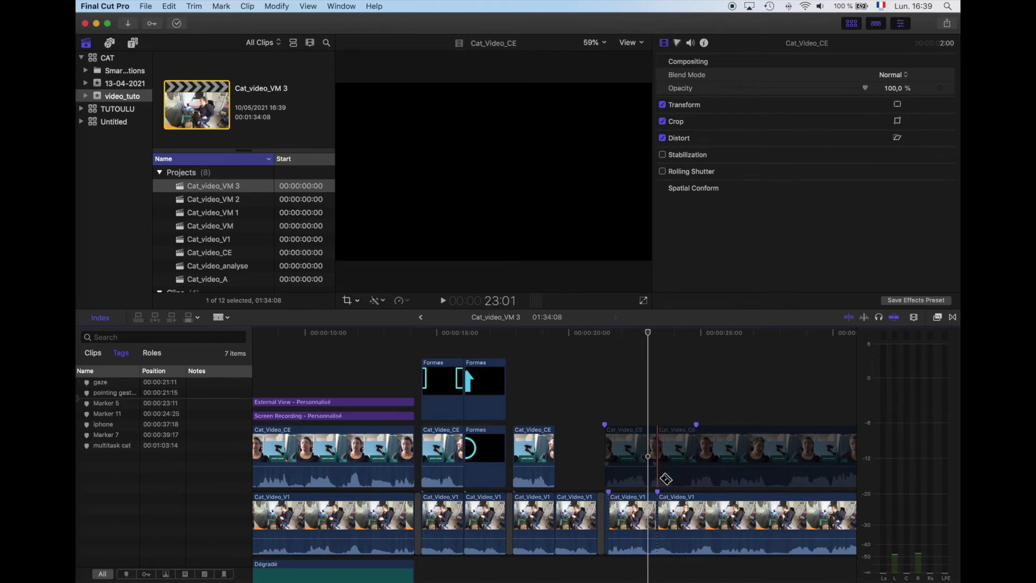
Move the remaining long Cat_Video_V1 clip later in the timeline, leaving a gap after the short pointing gesture segment.
left_click(227, 318)
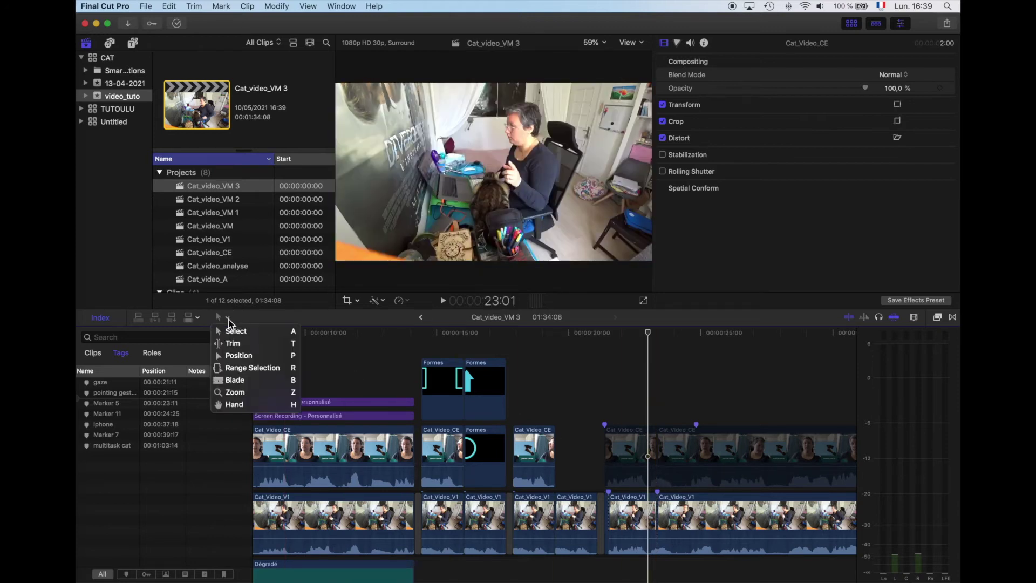
left_click(235, 331)
left_click_drag(689, 537, 854, 535)
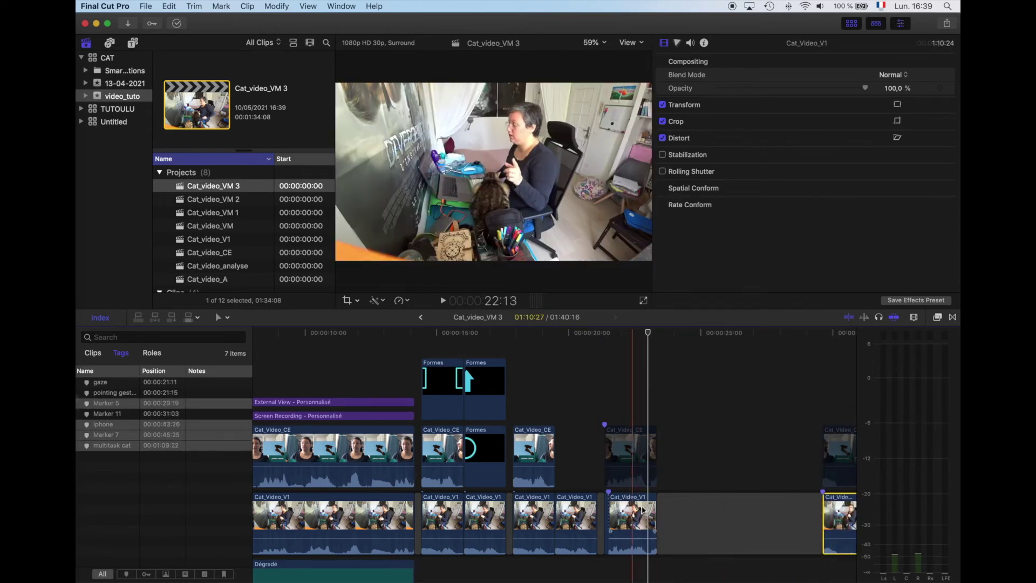
Slow the short Cat_Video_V1 pointing gesture segment to 25% and play it back.
left_click(642, 528)
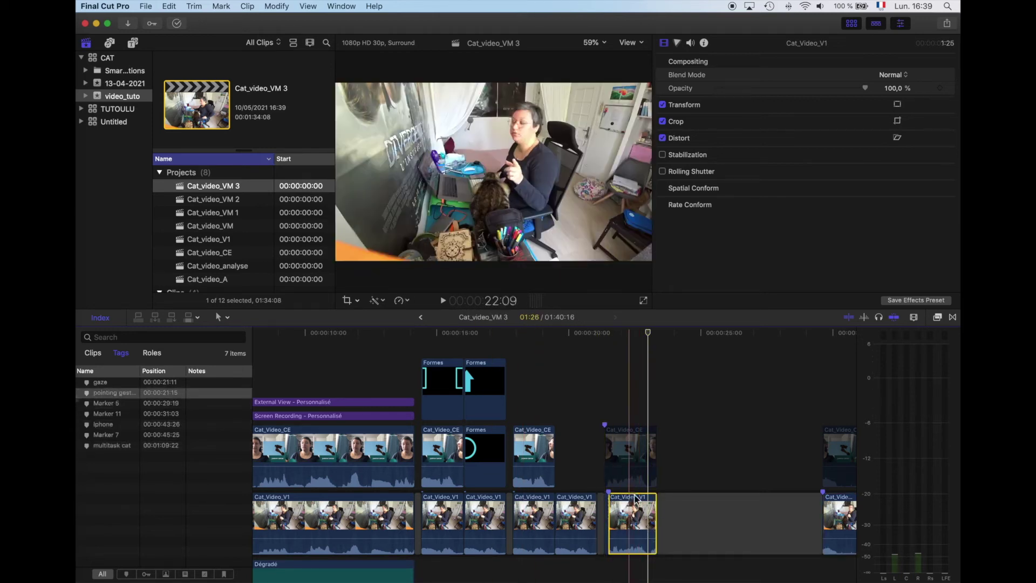
left_click(408, 302)
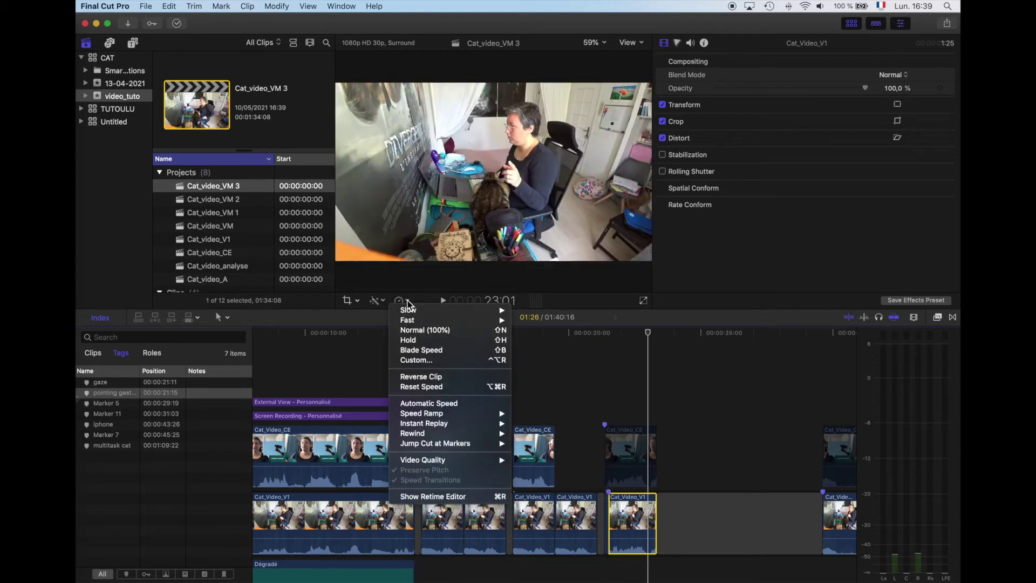
mouse_move(414, 313)
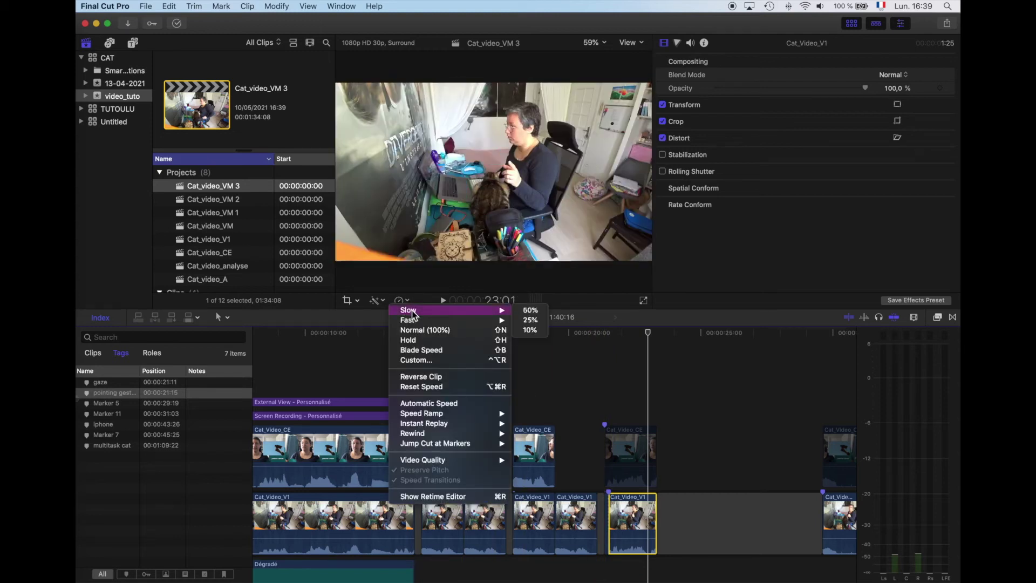
left_click(530, 322)
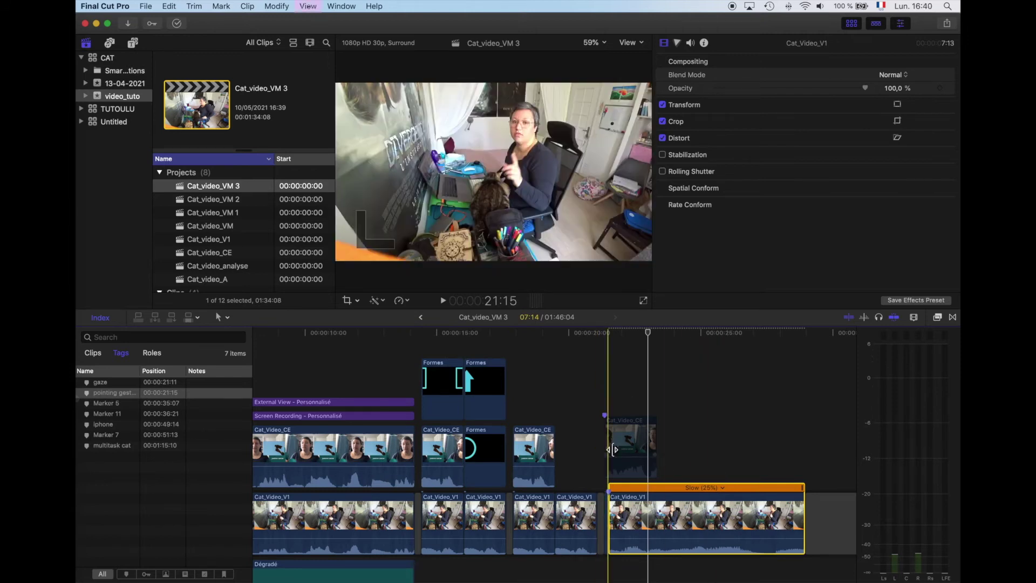
key("space")
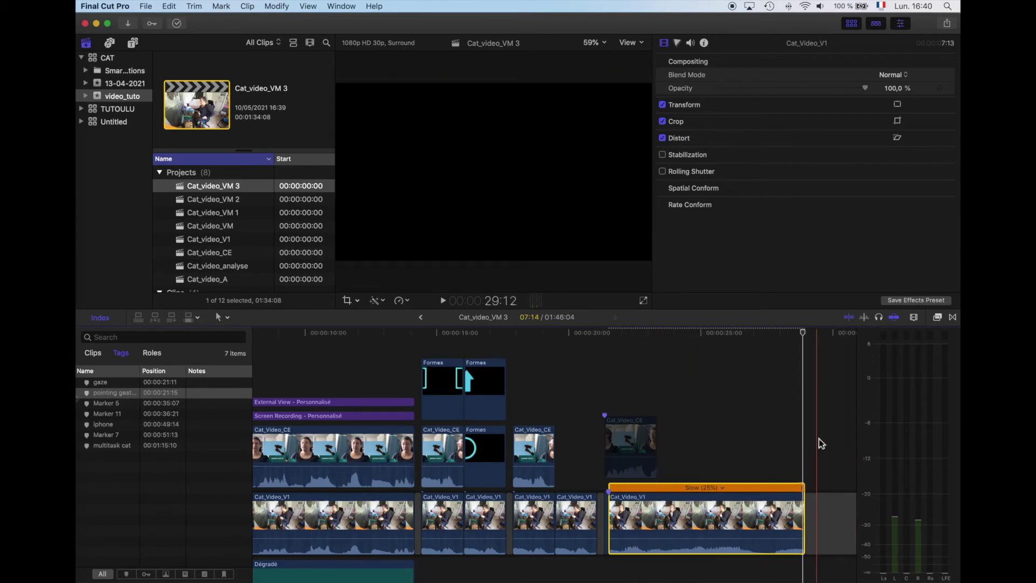
Paste a copy of the segment right after the slowed one and set the copy's speed to Normal (100%).
scroll(817, 440, "right", 3)
key("super+v")
left_click(537, 519)
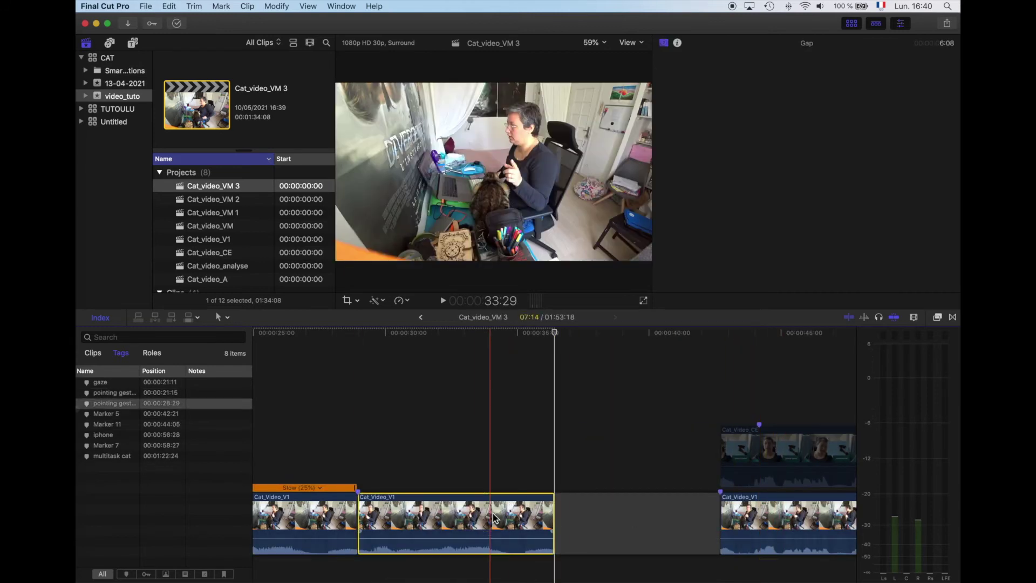
left_click(404, 300)
mouse_move(413, 313)
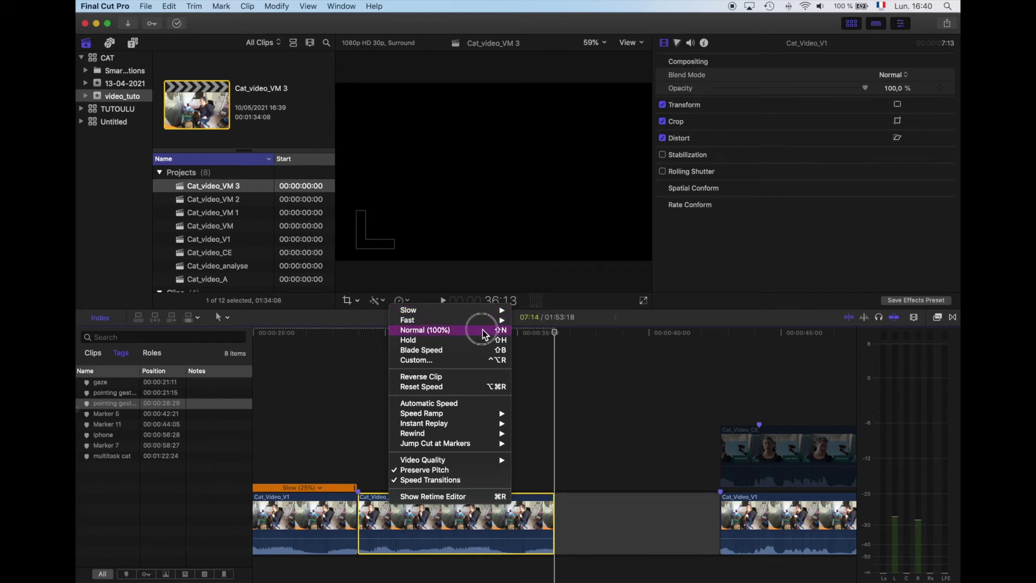
left_click(482, 330)
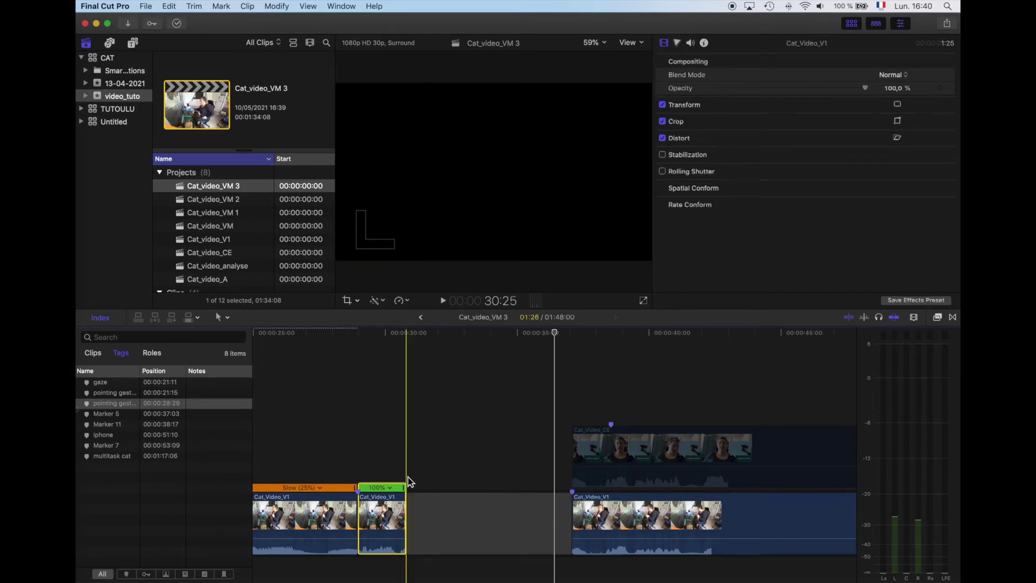
Paste three more normal-speed copies in a row, lower the audio volume of the four copies, and play the repetition.
key("super+v")
key("super+v")
key("super+v")
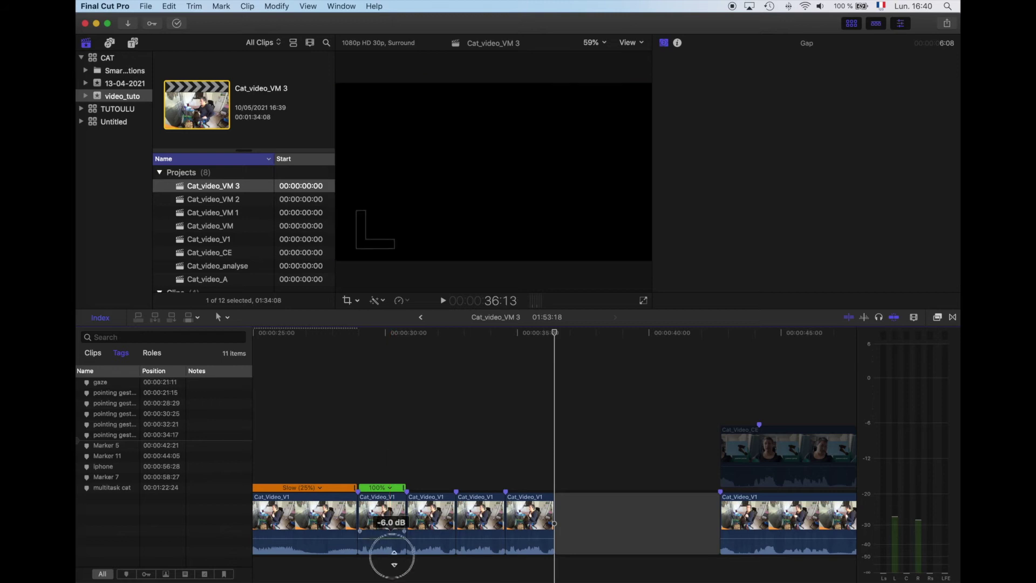
mouse_move(429, 539)
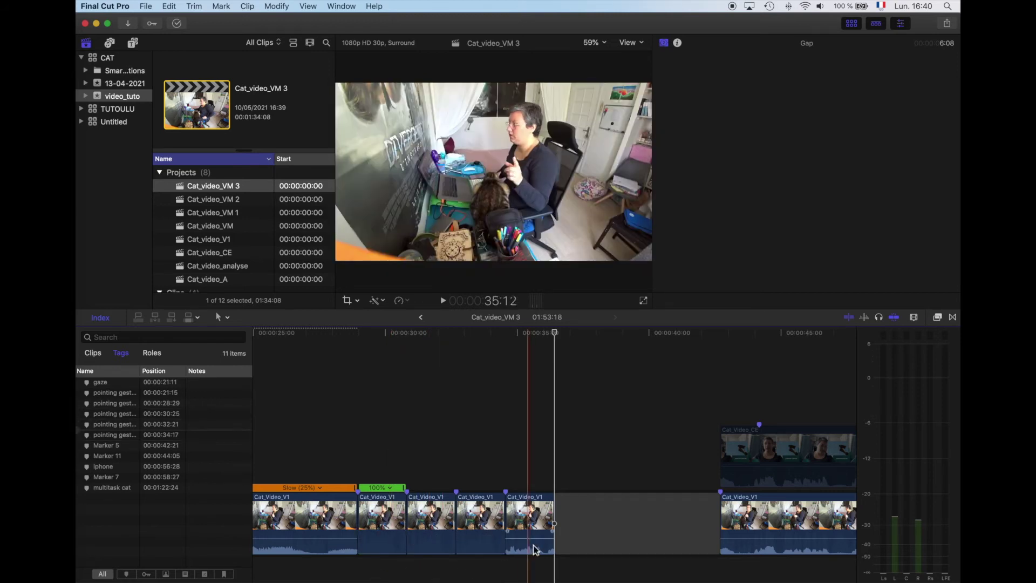
key("space")
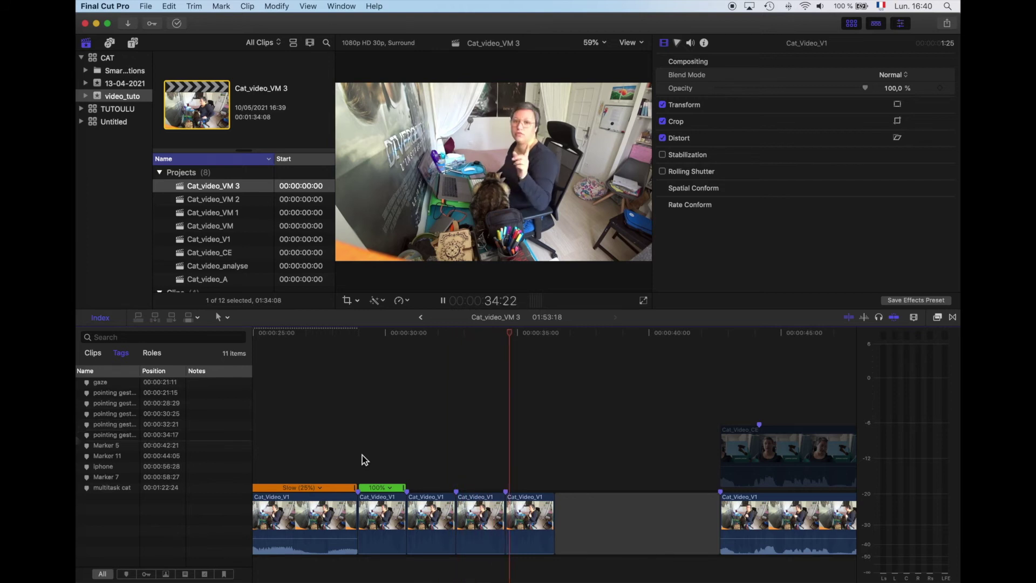
key("space")
Paste one more Cat_Video_V1 copy at the end of the repeated segments and duplicate it onto the track above.
key("super+v")
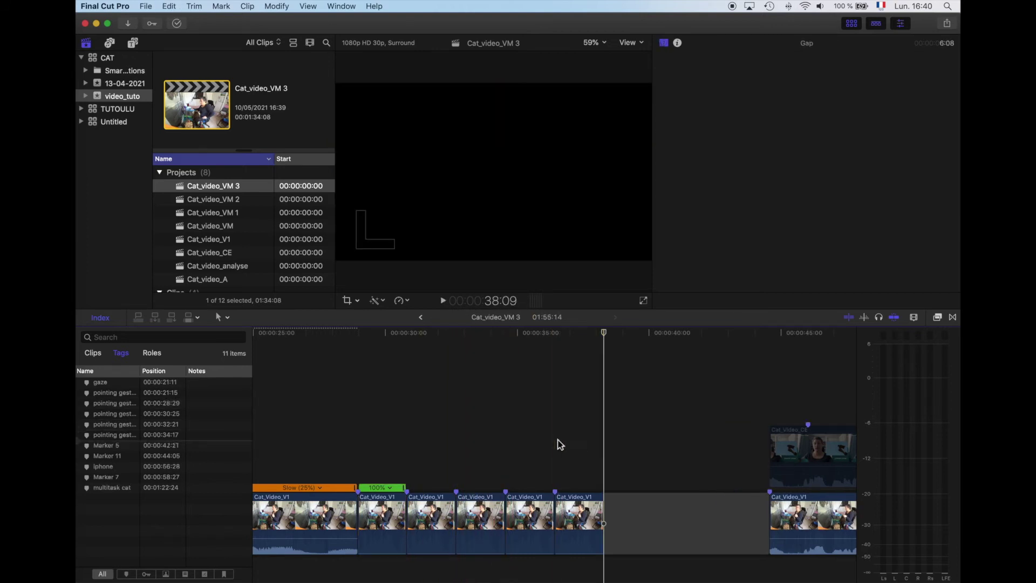
left_click(578, 512)
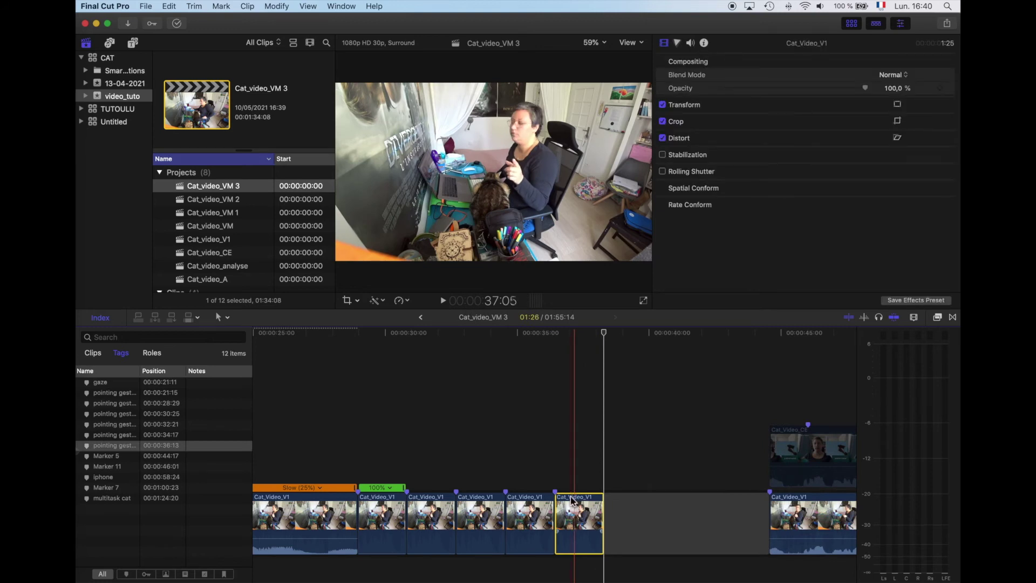
left_click(358, 302)
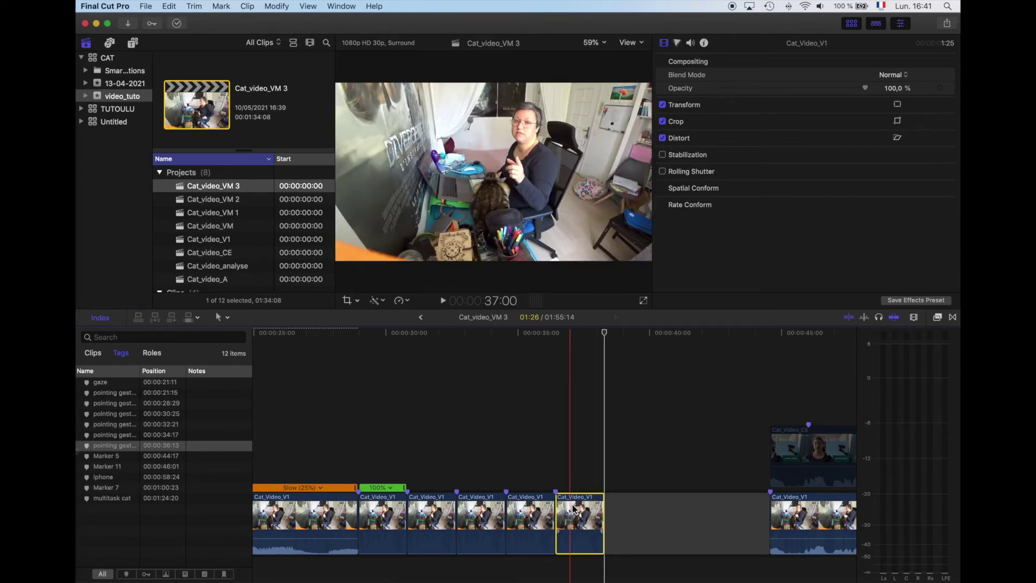
left_click_drag(573, 508, 575, 467)
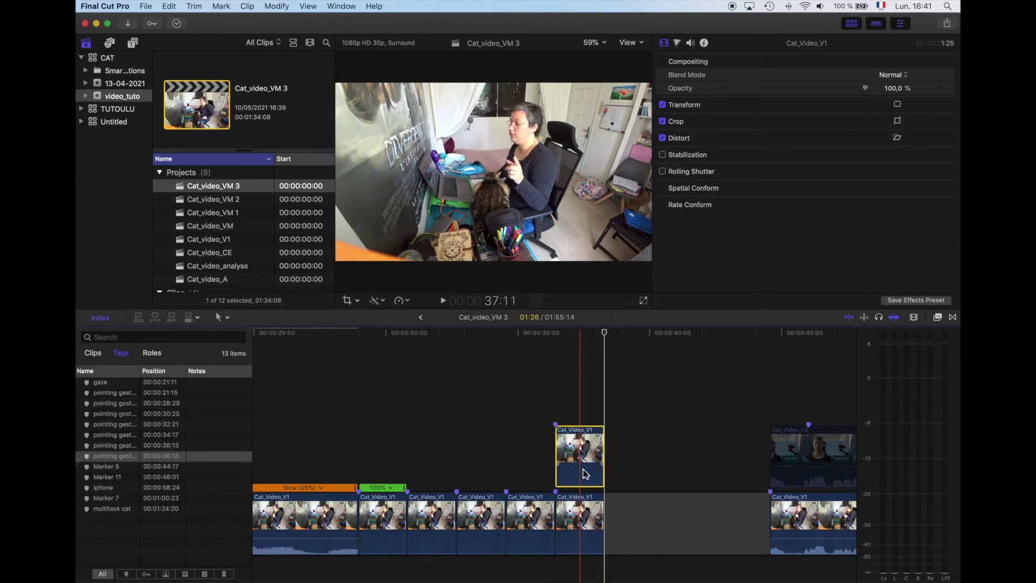
left_click(583, 519)
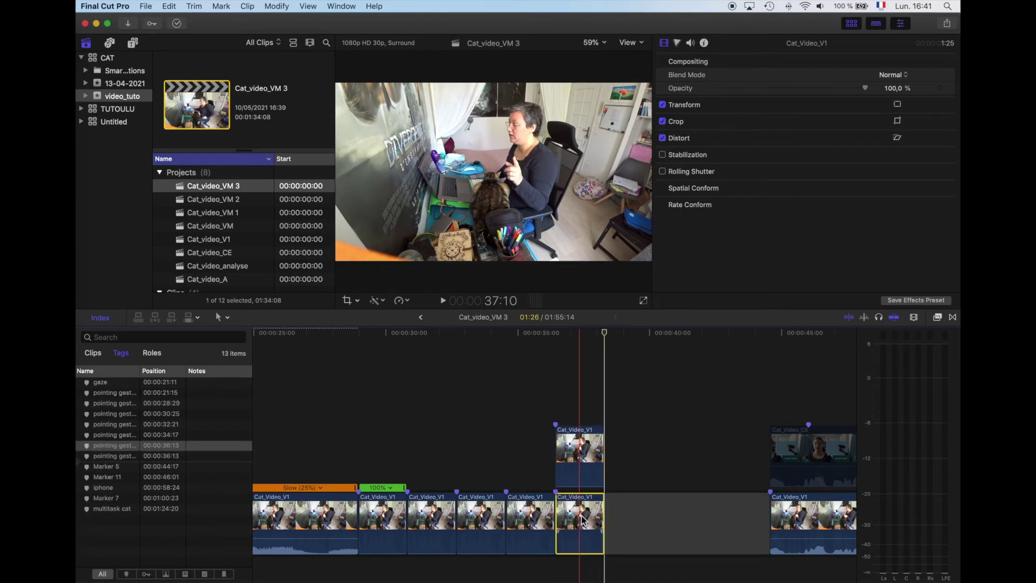
Crop the upper duplicate with the Crop mode to a small frame around the pointing hand and the cat.
left_click(576, 450)
left_click(359, 301)
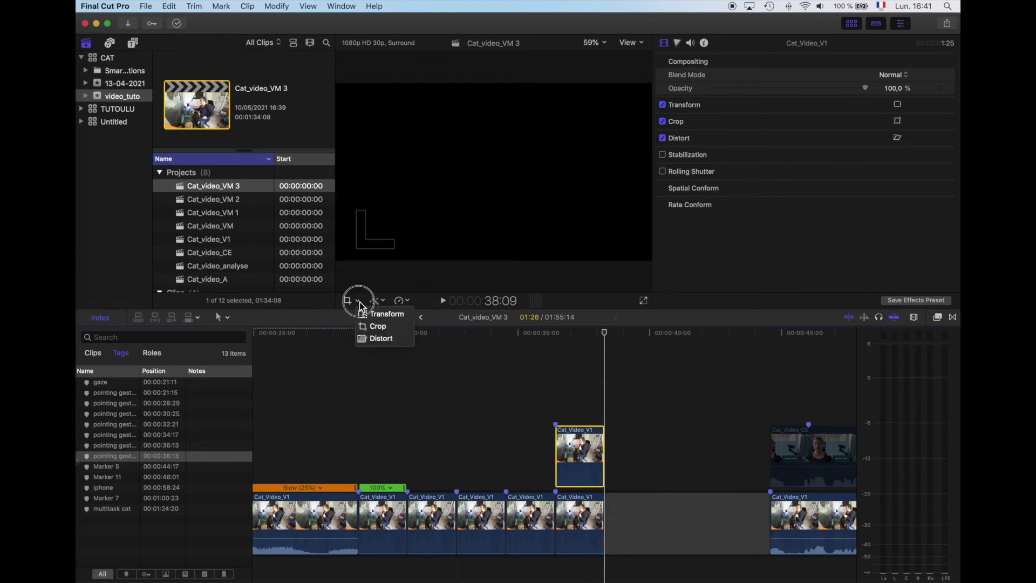
left_click(373, 327)
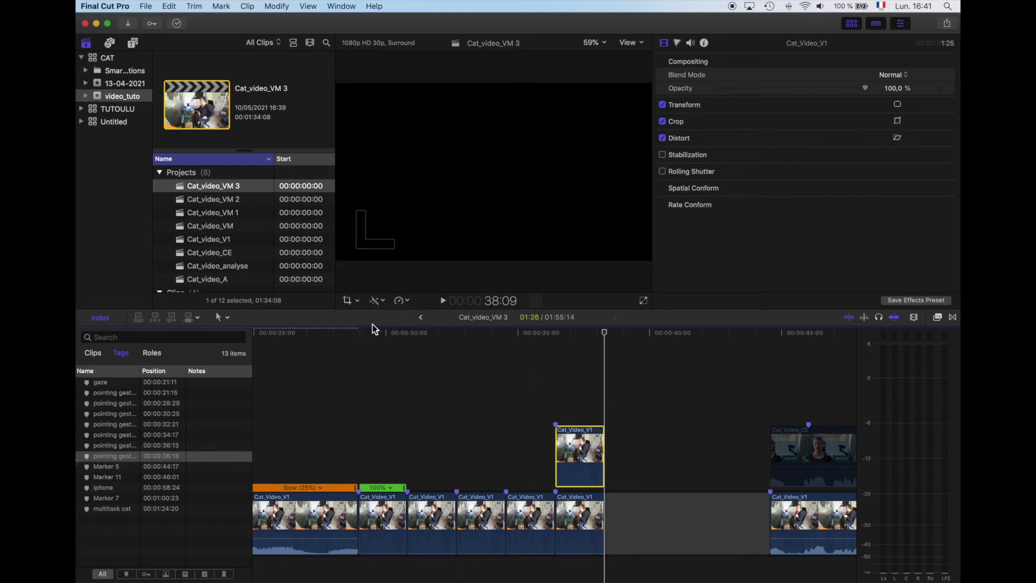
left_click_drag(606, 338, 588, 339)
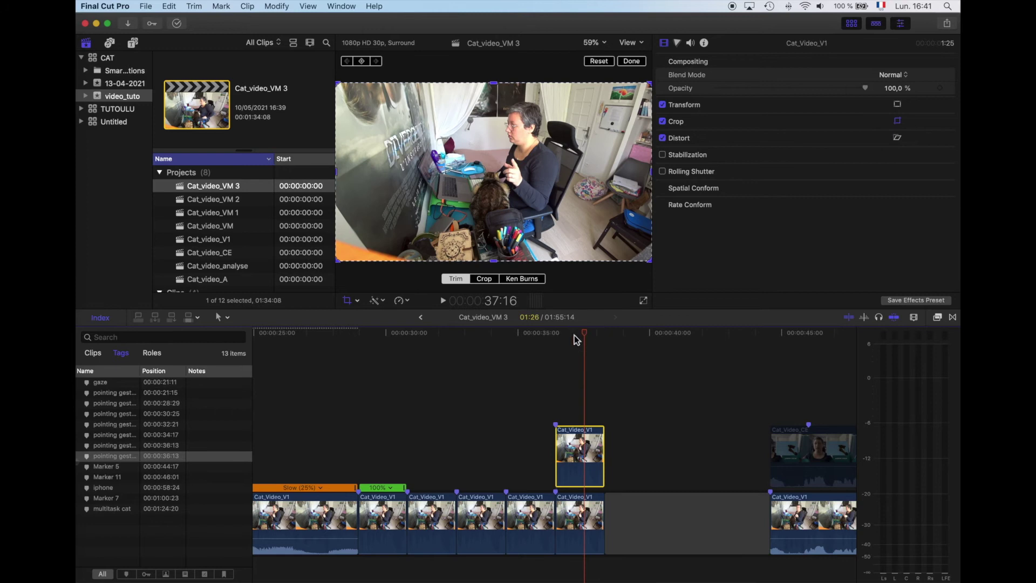
left_click_drag(339, 263, 459, 223)
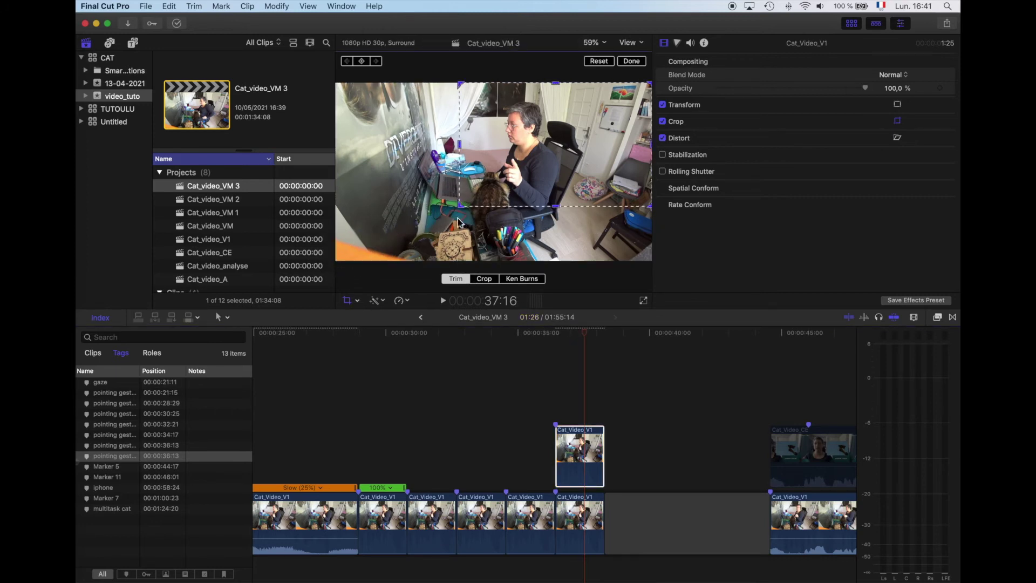
left_click(483, 280)
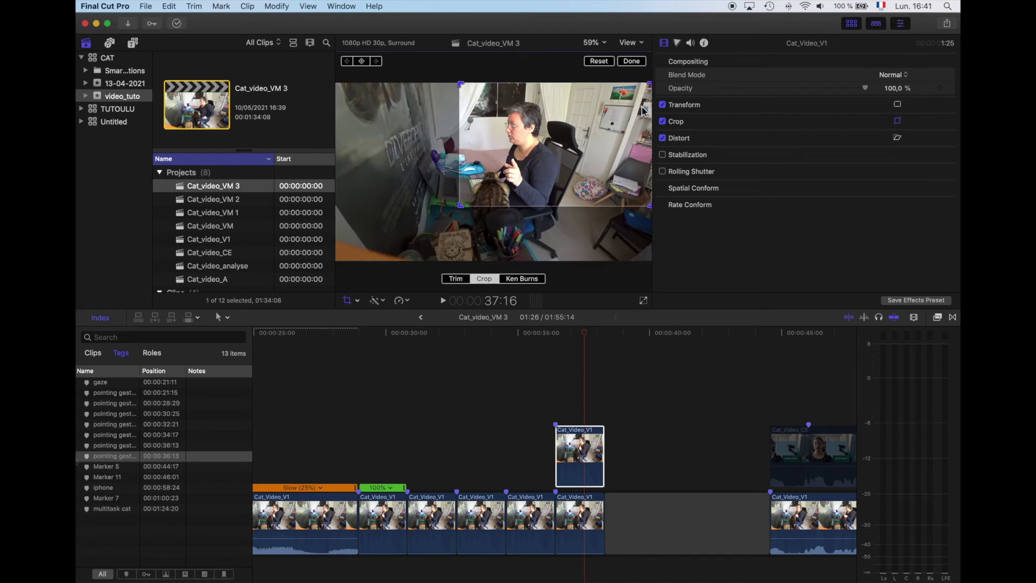
left_click_drag(652, 85, 558, 167)
left_click_drag(469, 214, 532, 188)
mouse_move(587, 339)
left_mouse_down()
mouse_move(546, 332)
mouse_move(587, 348)
left_mouse_up()
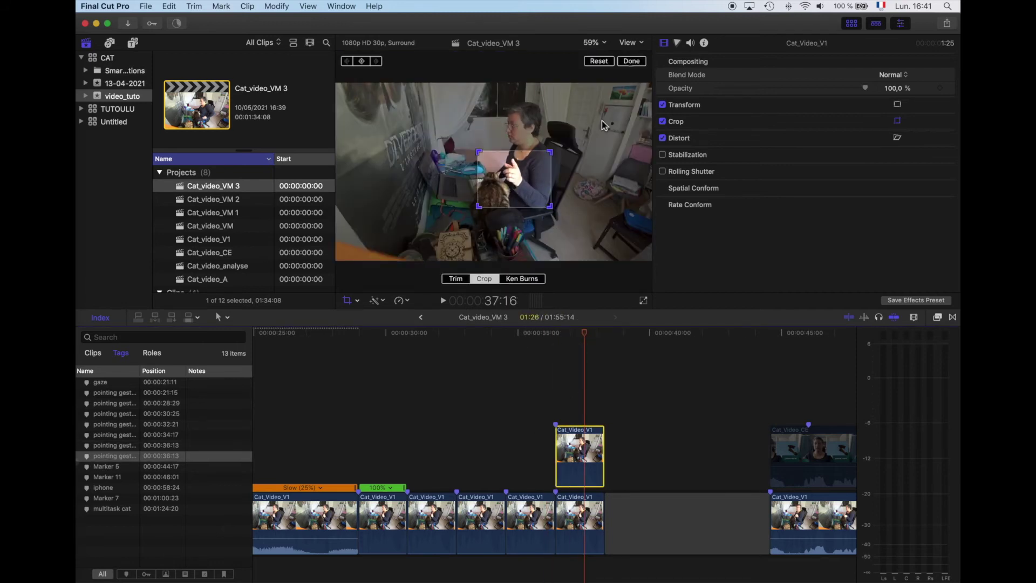
left_click(630, 63)
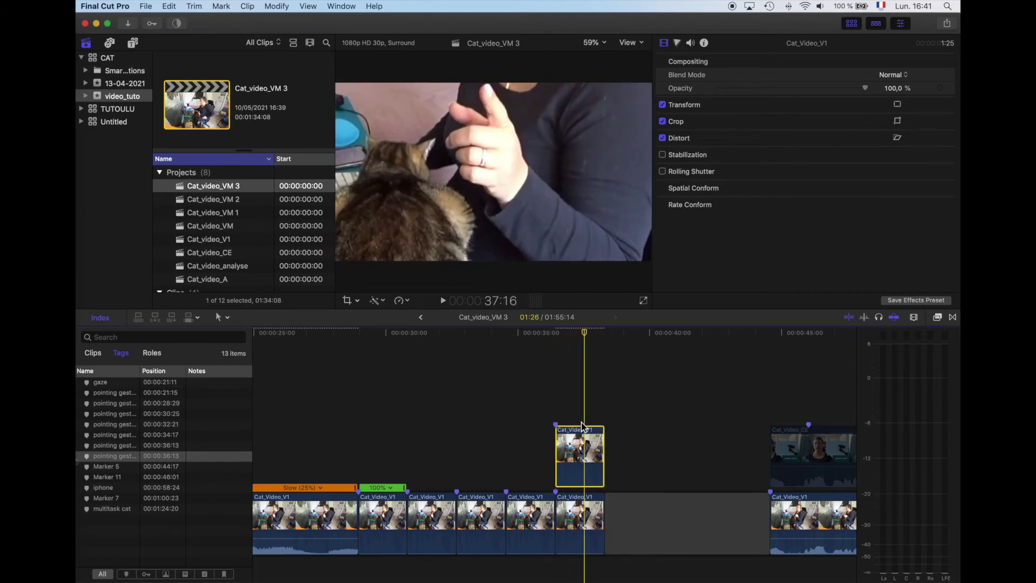
Set the viewer zoom to 50% and use Transform to scale the close-up down into the upper-left part of the frame.
left_click(359, 302)
left_click(369, 313)
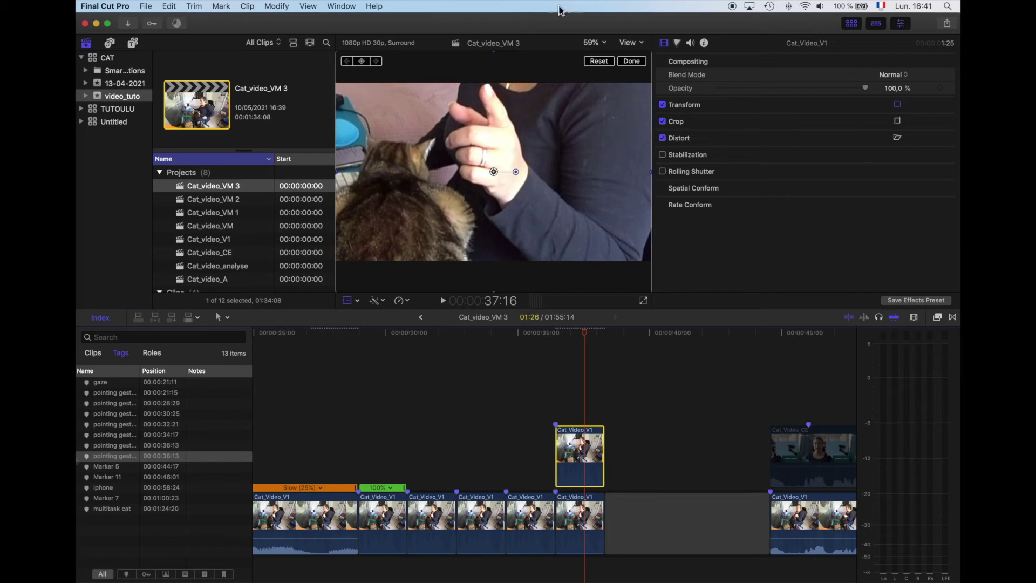
left_click(602, 45)
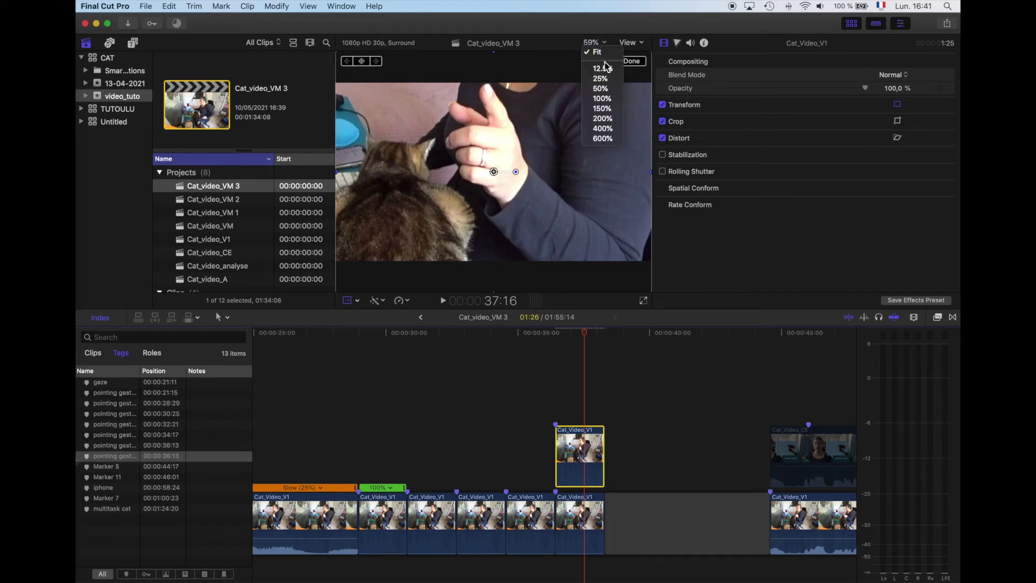
left_click(601, 89)
left_click_drag(361, 69, 398, 127)
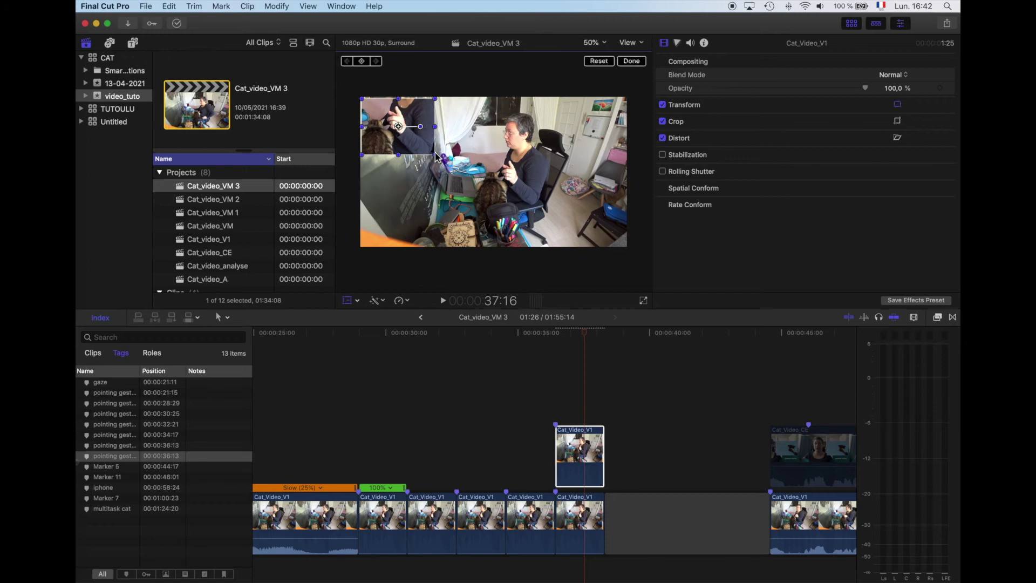
left_click_drag(436, 157, 467, 179)
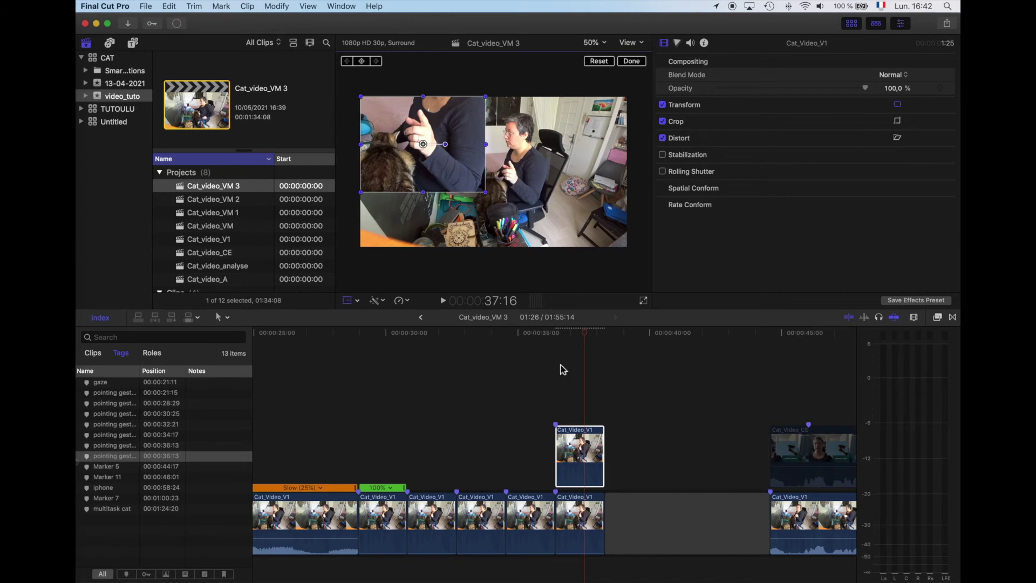
Shrink the full-view clip into the frame's upper-right corner, then move the close-up to the lower-left corner and enlarge it slightly.
left_click(586, 512)
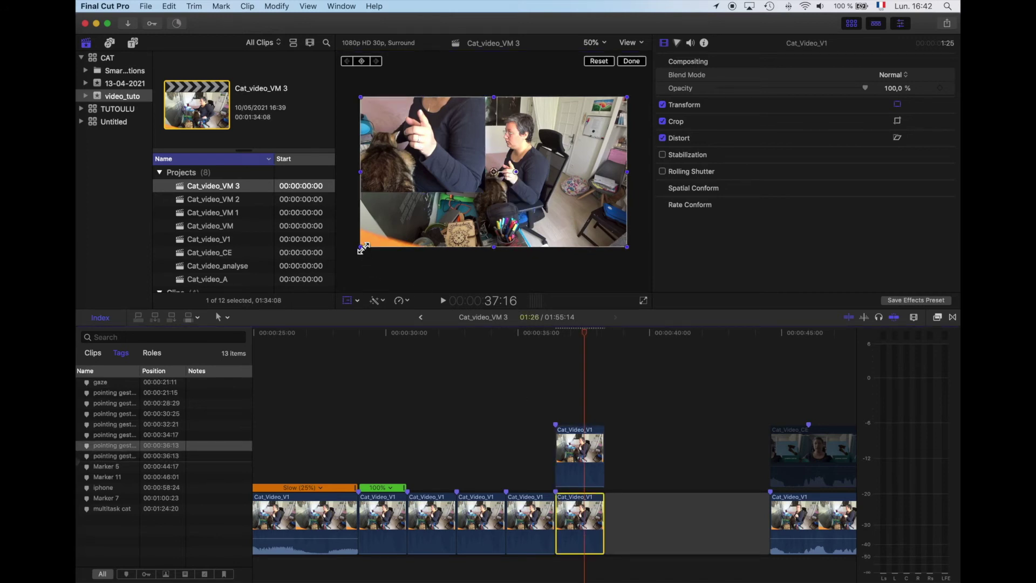
left_click_drag(361, 248, 509, 204)
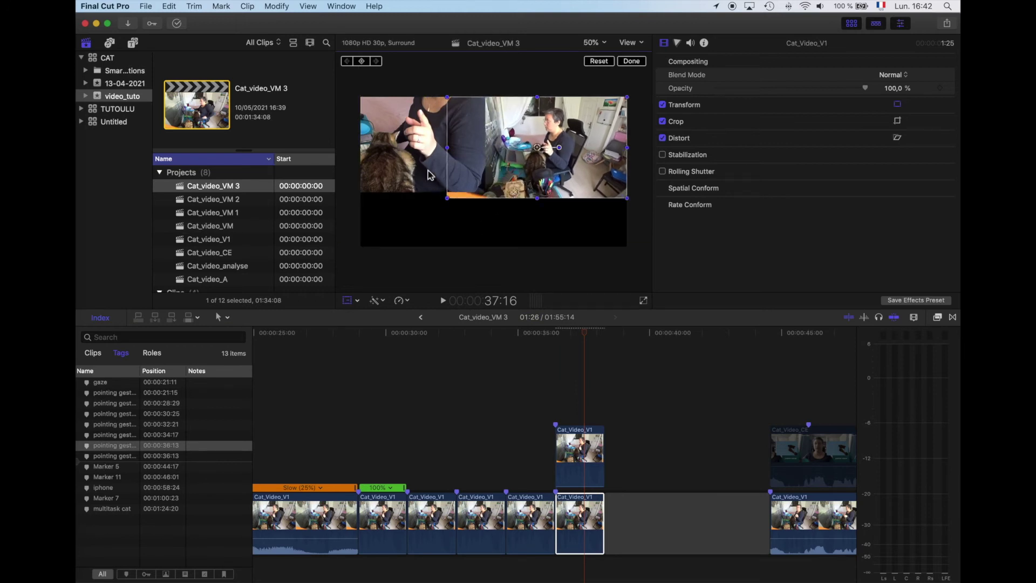
left_click(588, 478)
left_click_drag(411, 167, 416, 205)
mouse_move(485, 149)
left_mouse_down()
mouse_move(493, 143)
mouse_move(484, 166)
left_mouse_up()
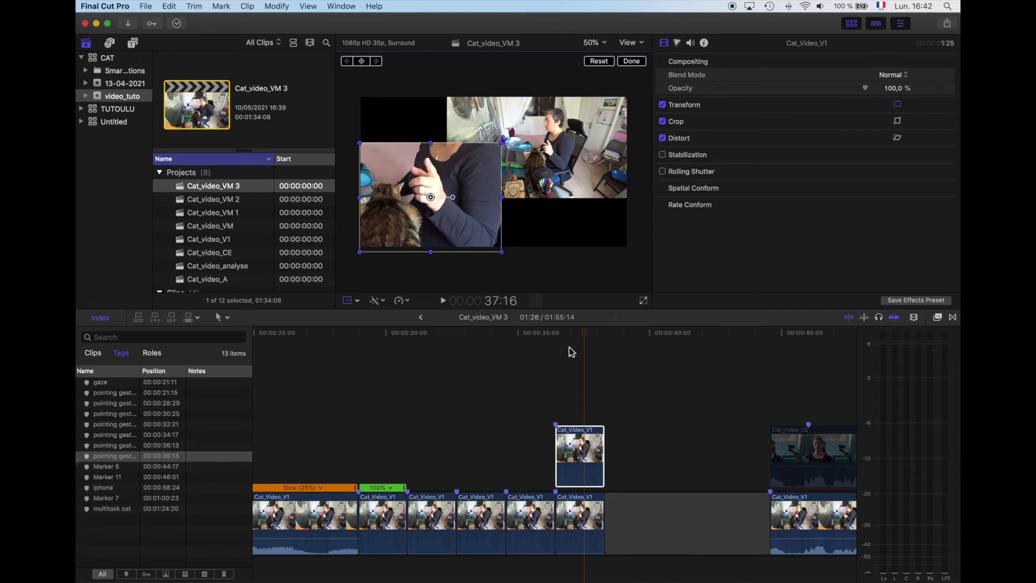
Play back the repeated segment with the picture-in-picture close-up.
left_click_drag(587, 335, 564, 339)
key("space")
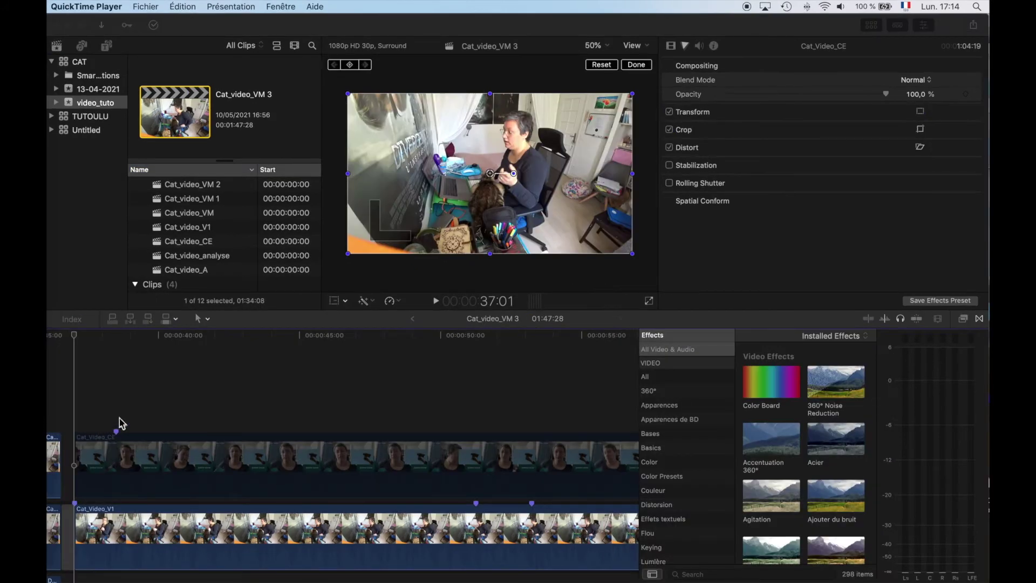
Cut the disabled Cat_Video_CE clip at its marker and about two seconds further on, and enable the segment between the cuts.
left_click(120, 419)
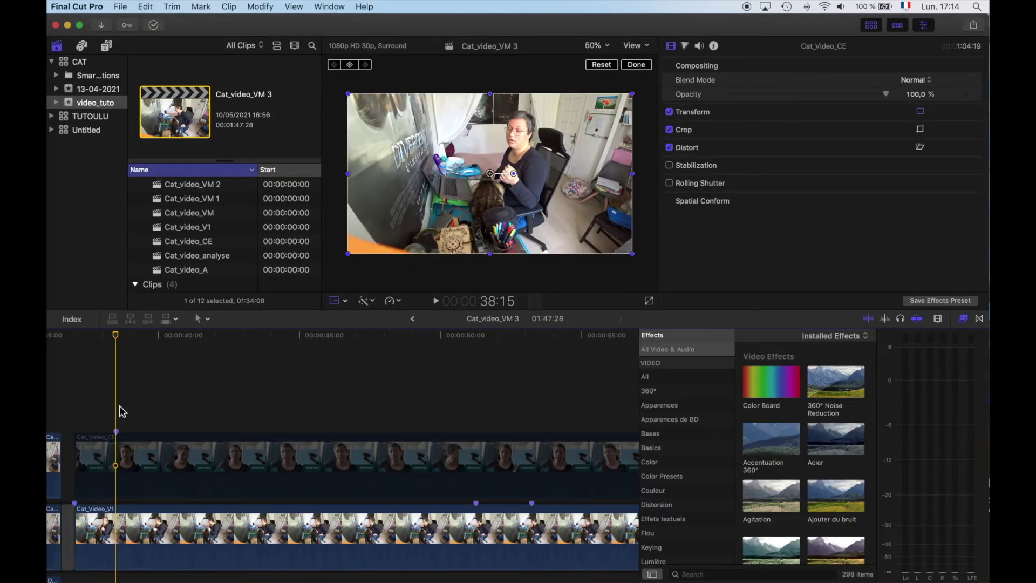
key("b")
left_click(117, 458)
key("space")
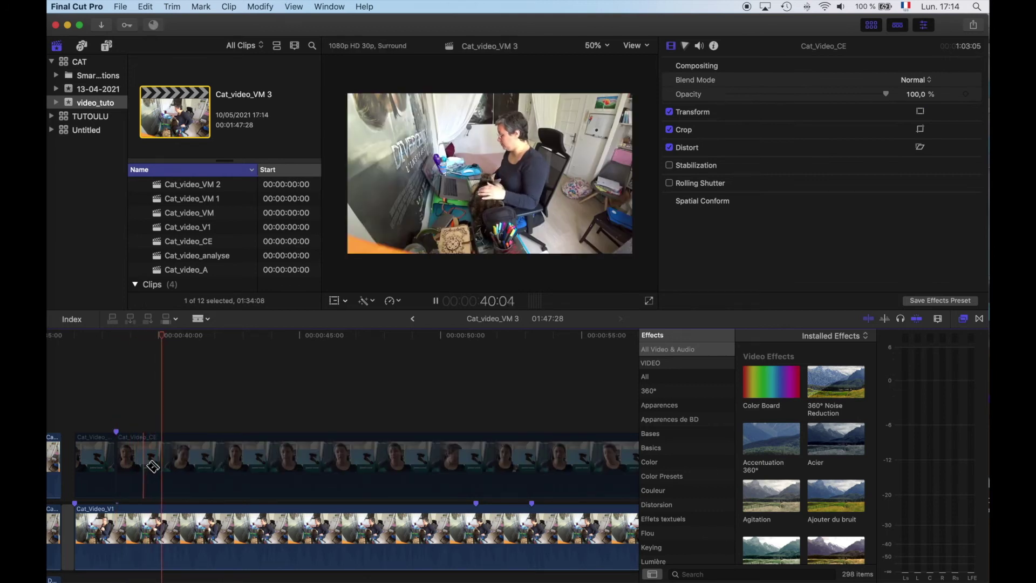
key("space")
left_click(178, 468)
key("a")
left_click(165, 471)
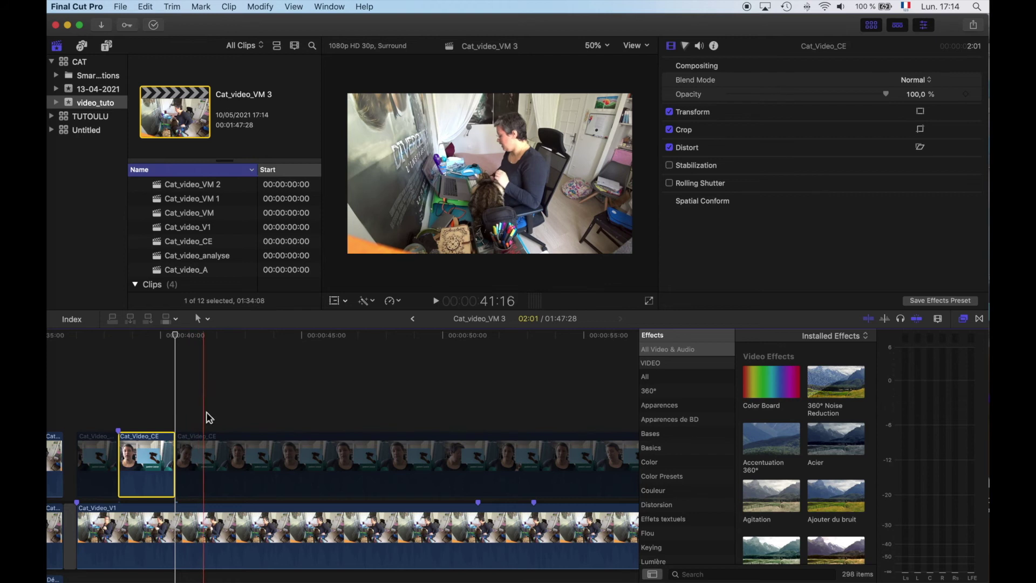
Cut the remaining disabled Cat_Video_CE clip about two seconds in and again just before 00:00:45:00, and enable the segment between these cuts.
key("b")
left_click(232, 453)
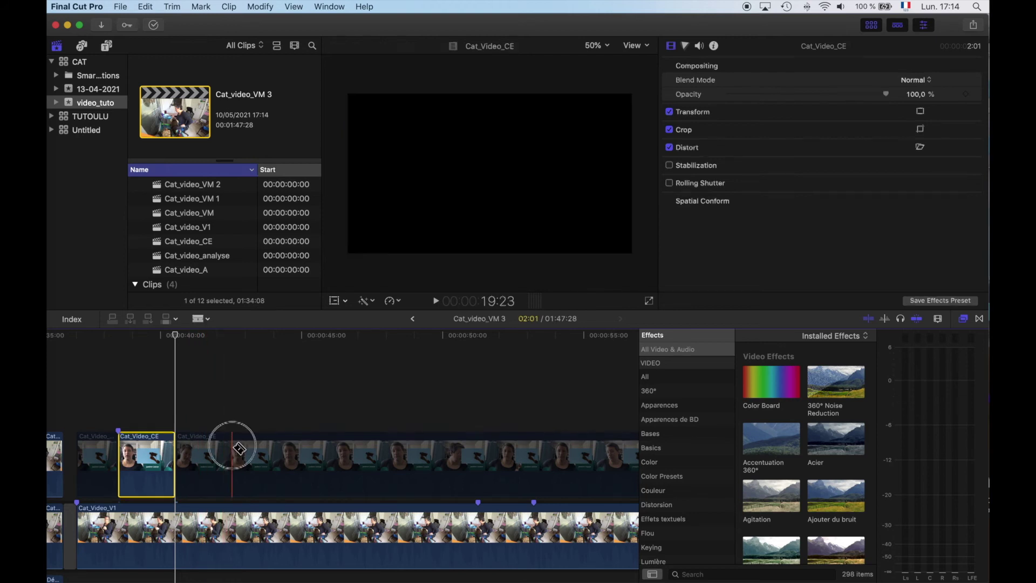
left_click(297, 457)
key("a")
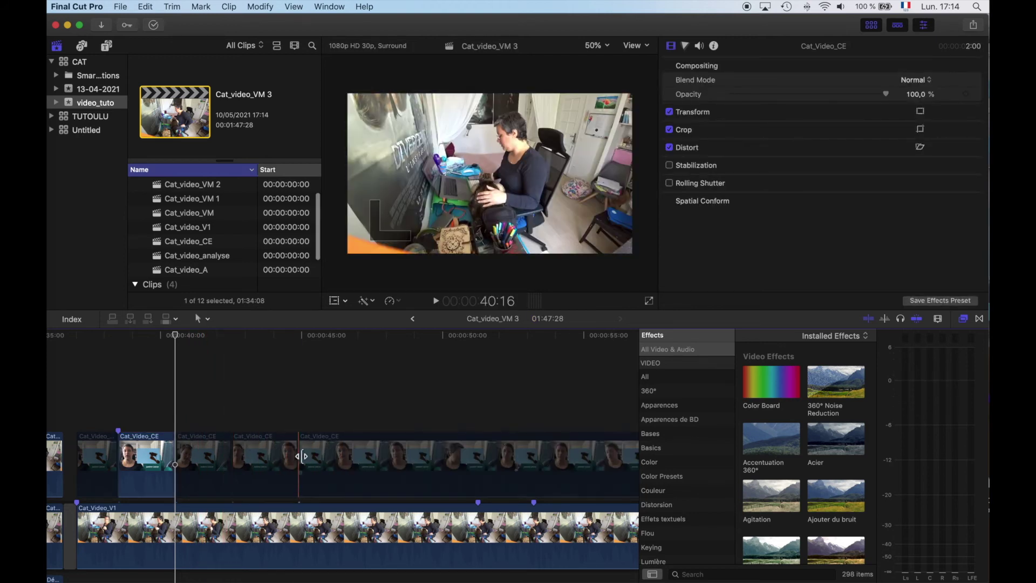
left_click(286, 460)
key("v")
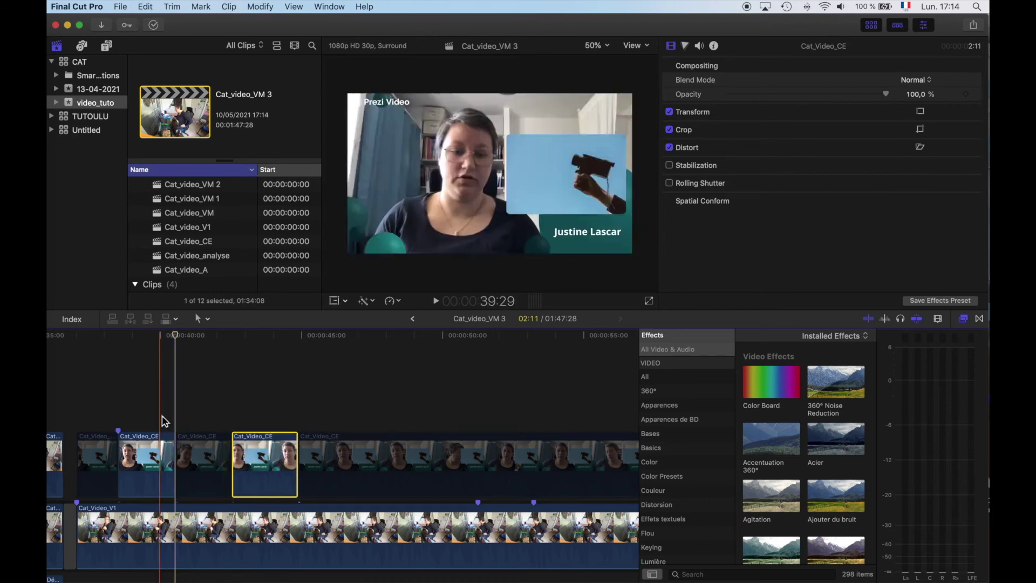
Enable the next Cat_Video_CE segment, up to the Cat_Video_V1 marker, and crop away its right side with Trim to about half the frame width.
left_click(368, 465)
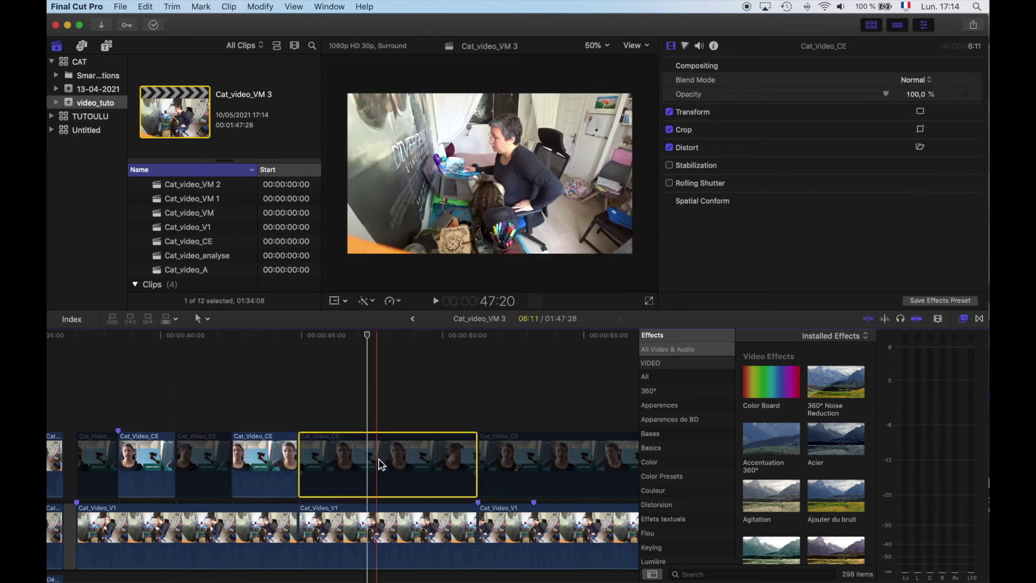
key("v")
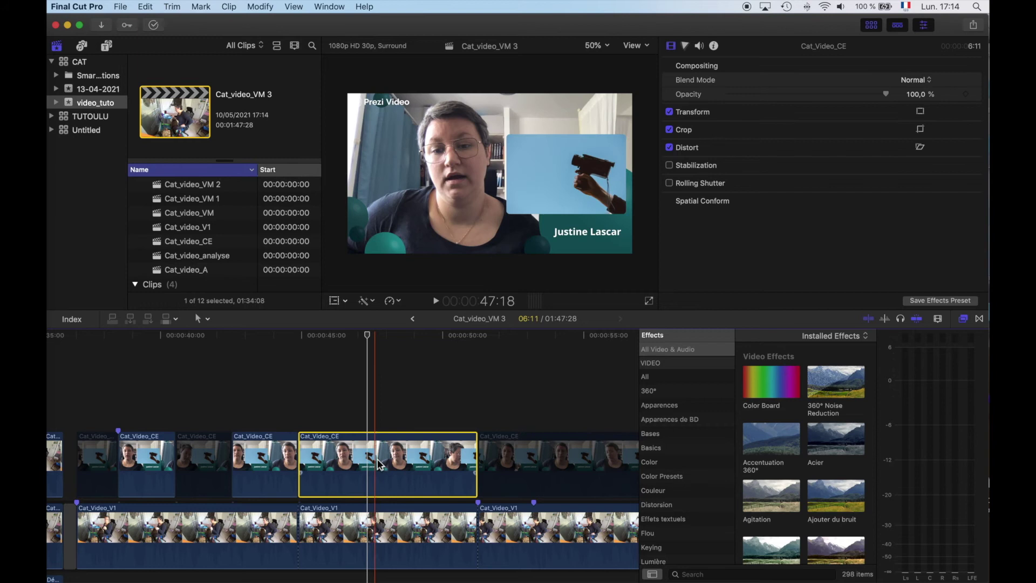
left_click(345, 300)
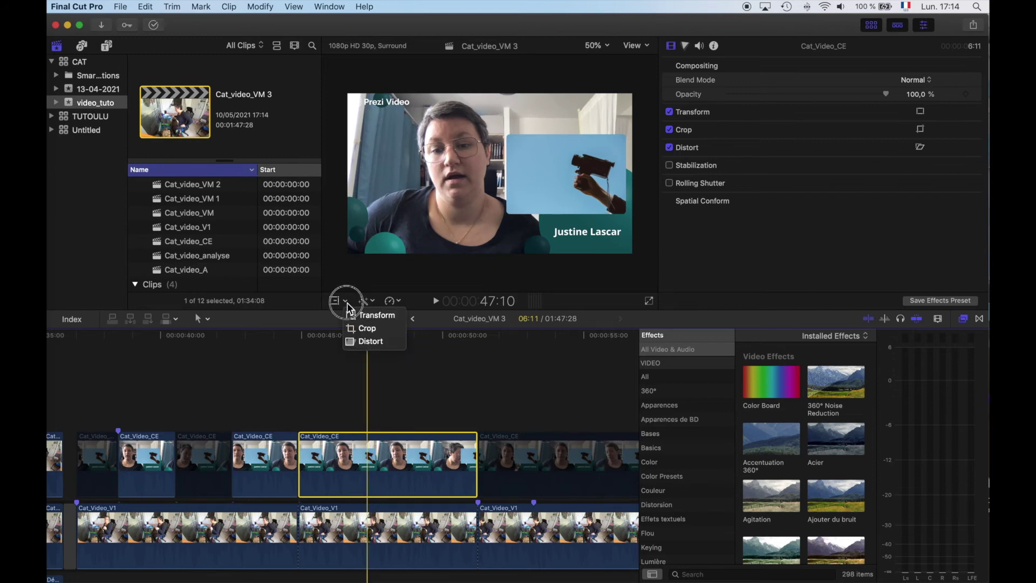
left_click(363, 330)
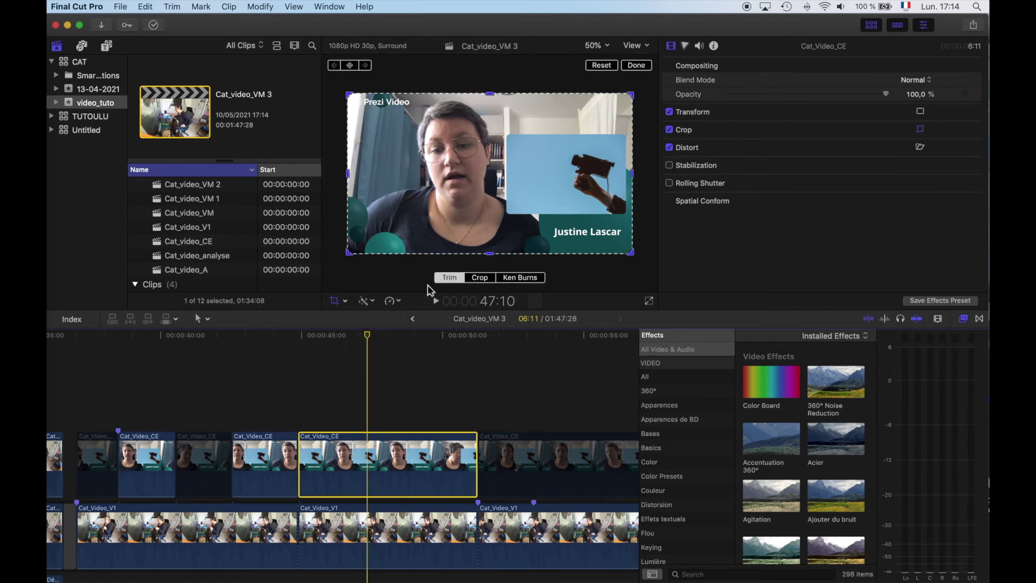
left_click(610, 181)
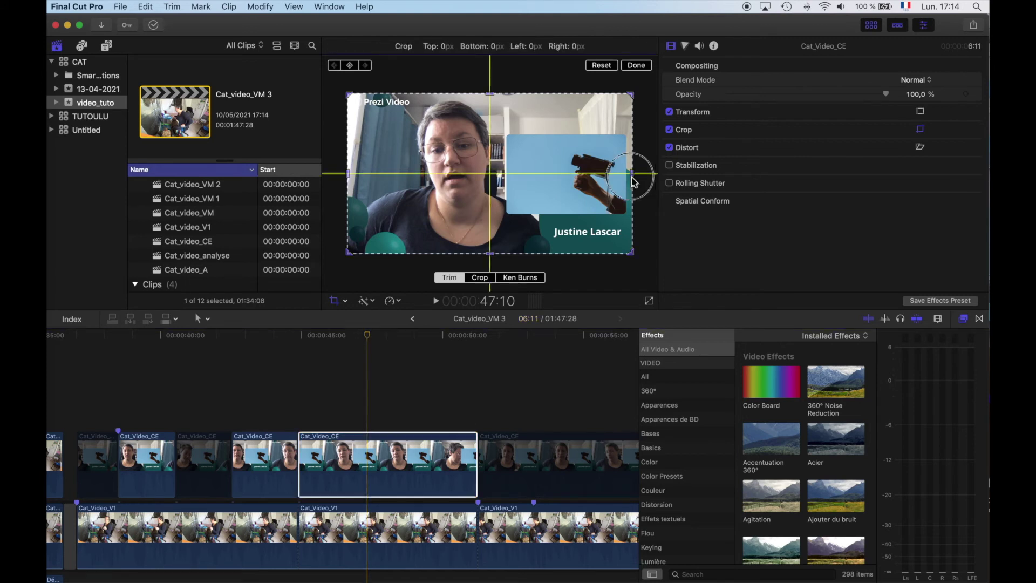
left_click_drag(636, 175, 451, 178)
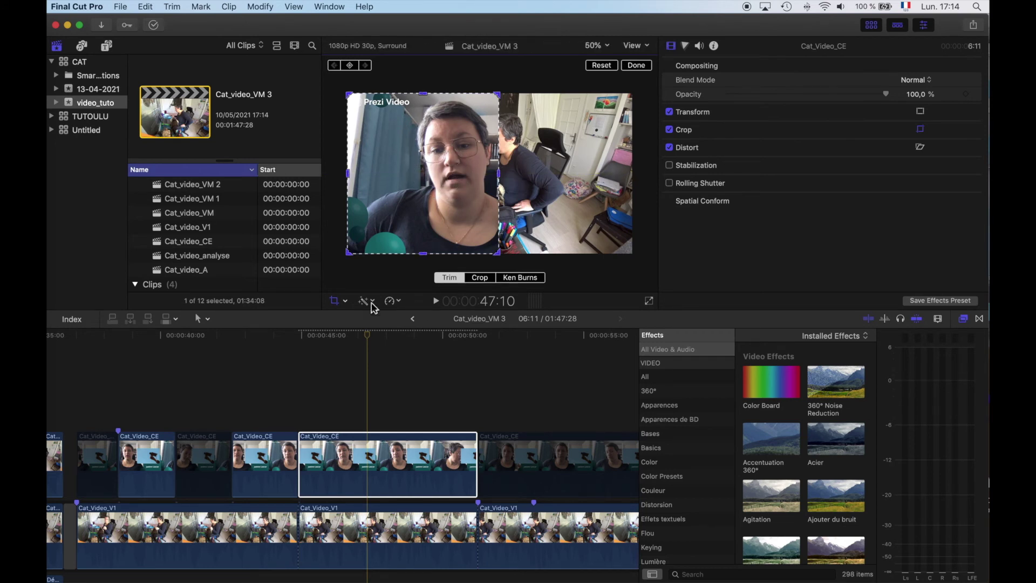
Use Transform to shift the cropped Cat_Video_CE clip left and the Cat_Video_V1 clip below it right, forming an aligned split view.
left_click(346, 303)
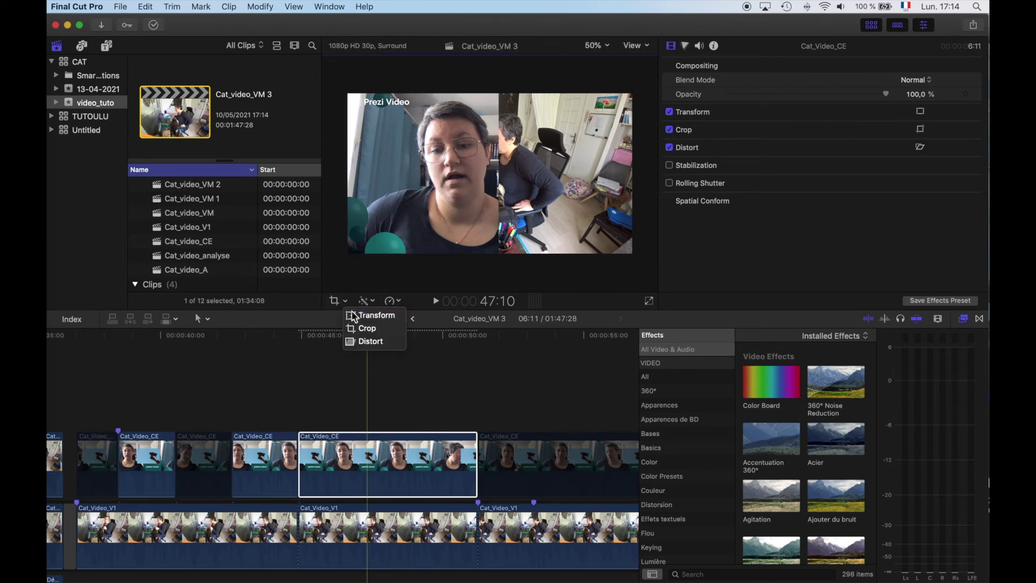
left_click(357, 312)
left_click_drag(429, 219, 400, 212)
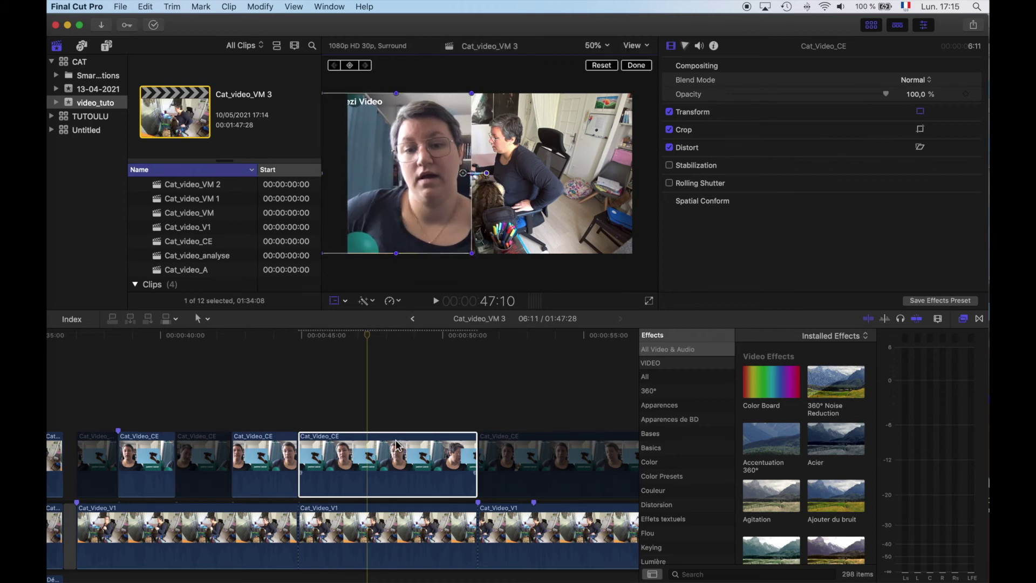
left_click(394, 539)
left_click_drag(510, 215, 576, 215)
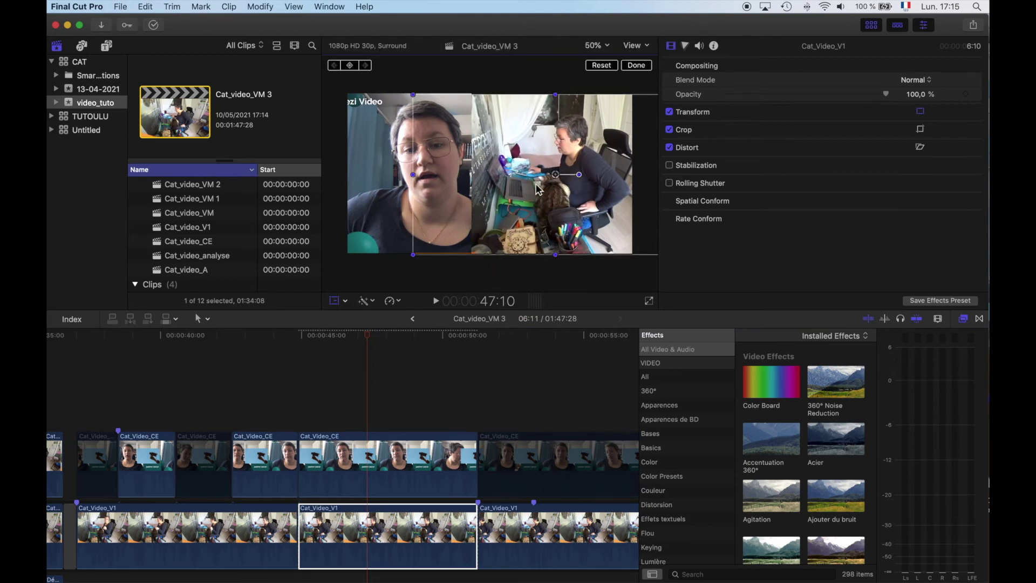
left_click(397, 485)
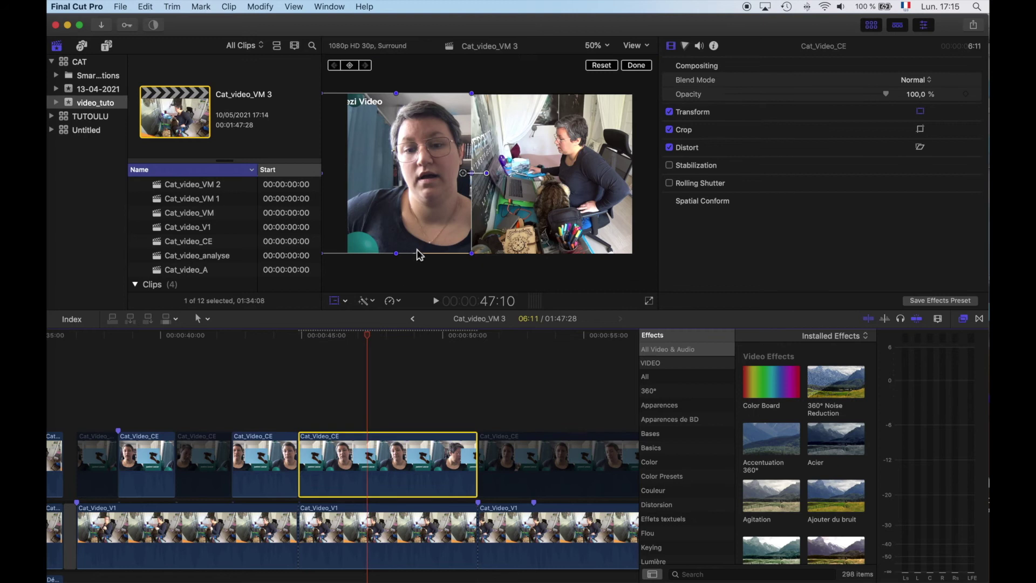
left_click_drag(418, 238, 418, 239)
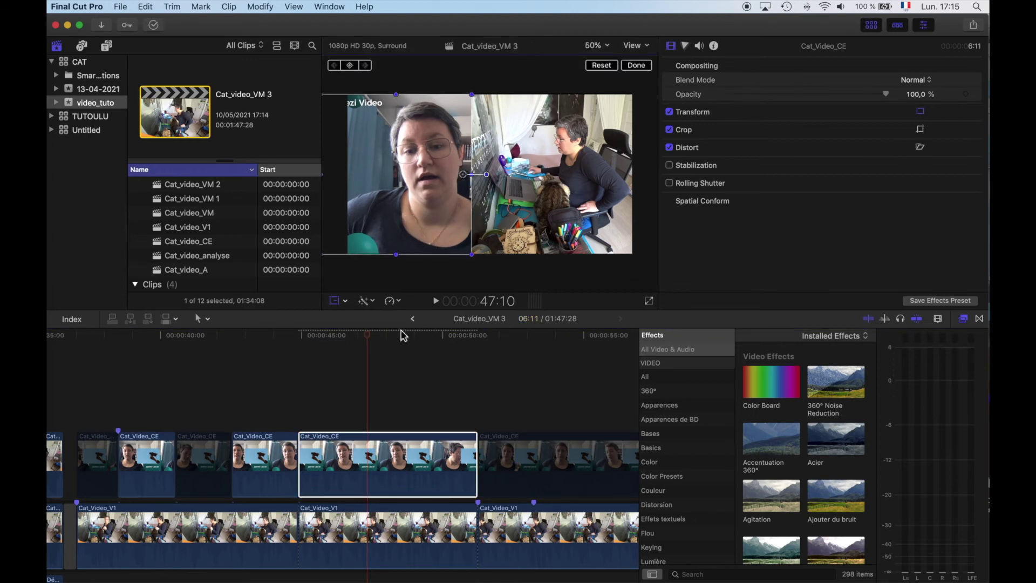
Scrub through the alternating Cat_Video_CE and Cat_Video_V1 segments up to the split view to review the edit.
left_click_drag(368, 339, 431, 352)
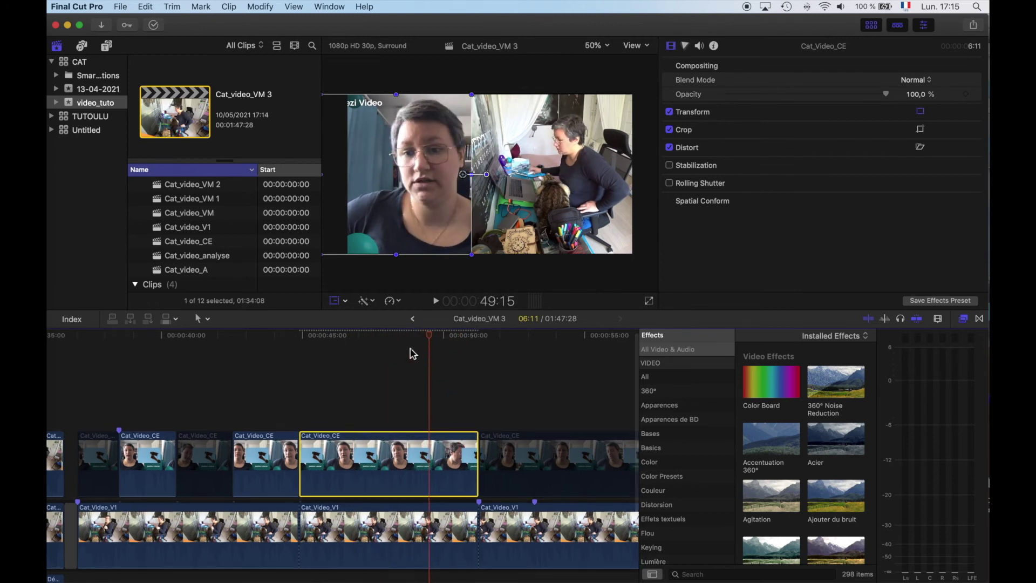
scroll(180, 374, "left", 5)
left_click(179, 374)
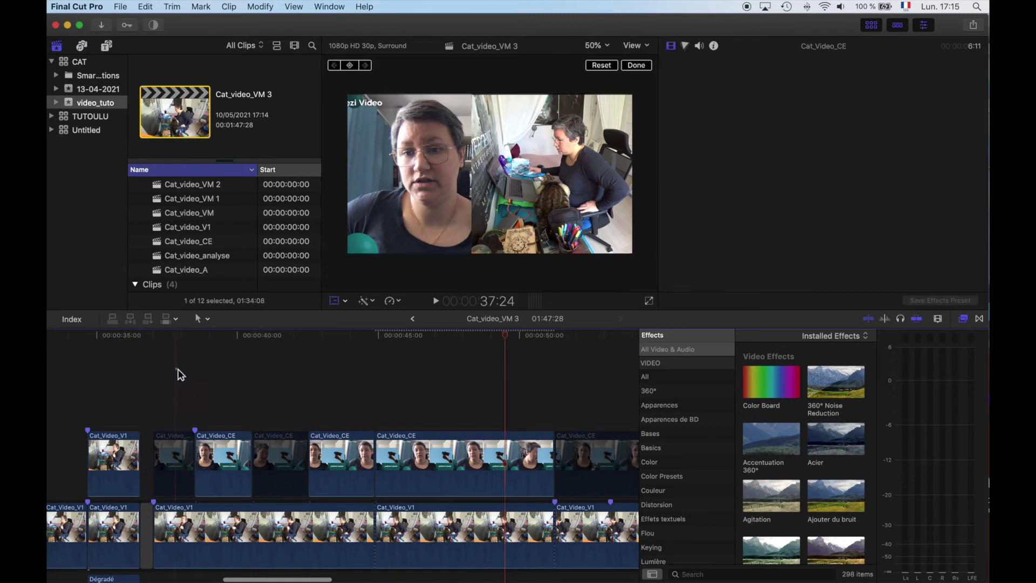
left_click_drag(180, 343, 454, 366)
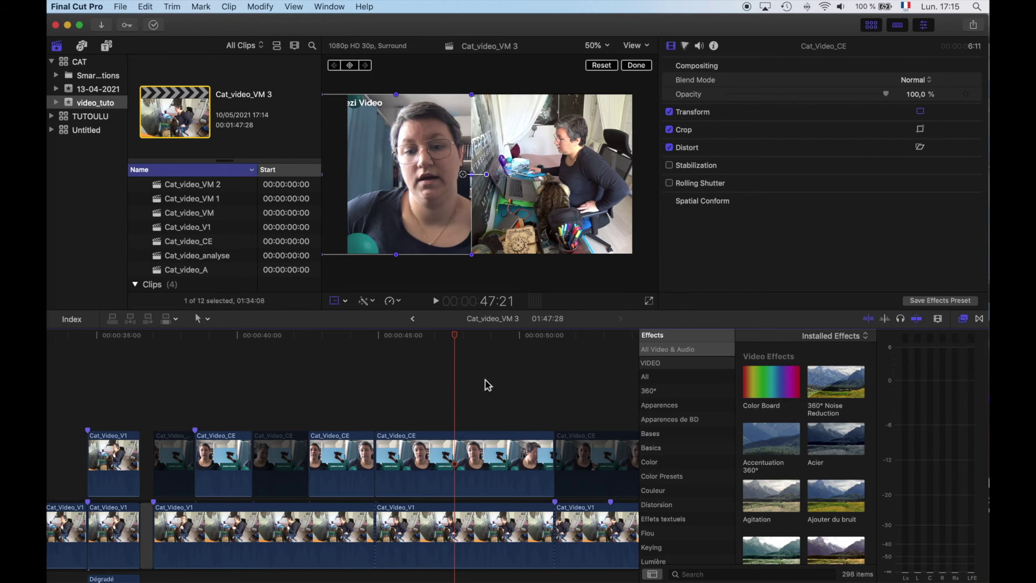
Open a three-second gap before the Cat_Video_V1 clip following the split view, and cut that clip at its second marker.
left_click(571, 387)
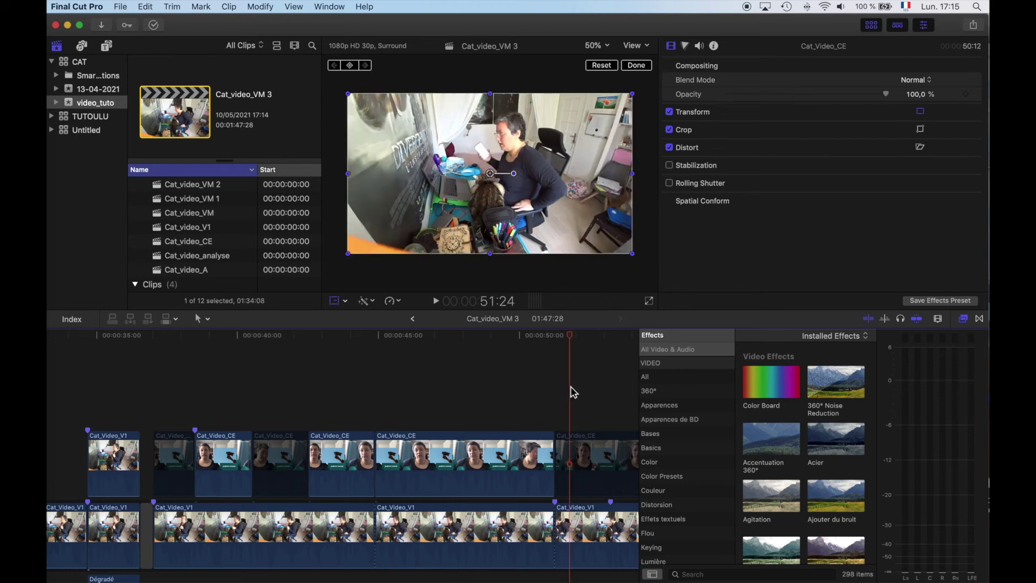
scroll(565, 399, "right", 5)
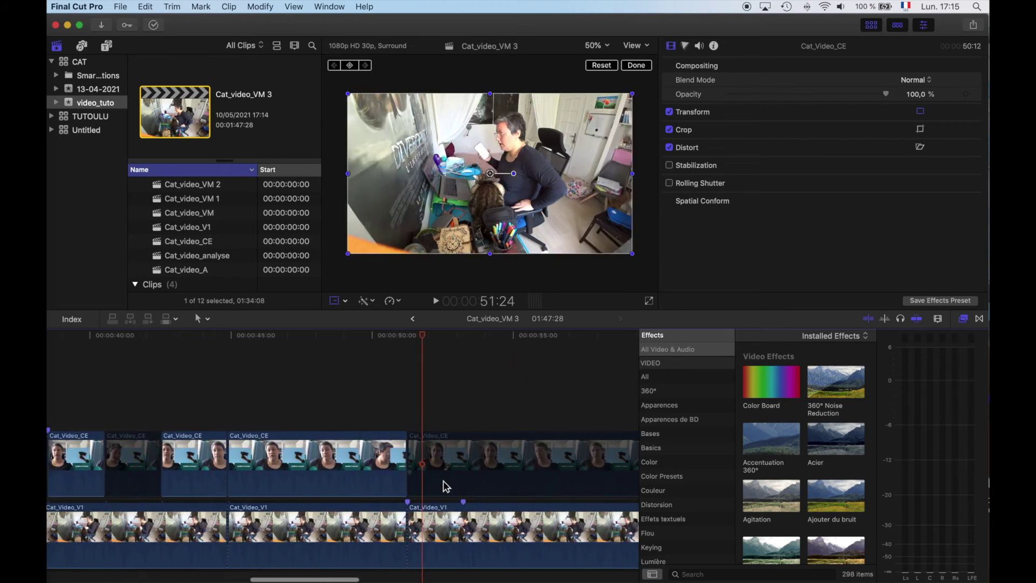
left_click_drag(463, 532, 544, 532)
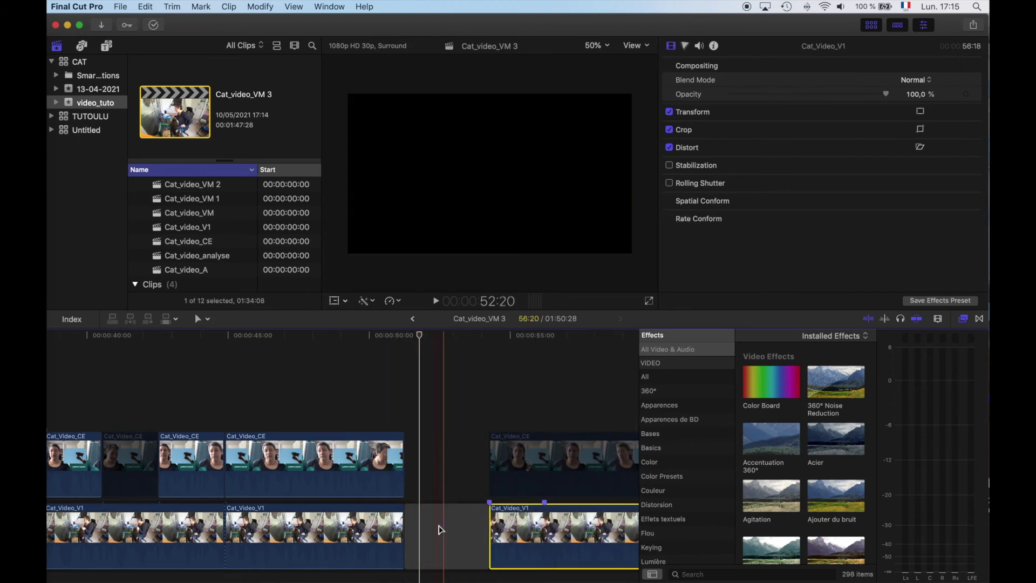
scroll(440, 530, "right", 5)
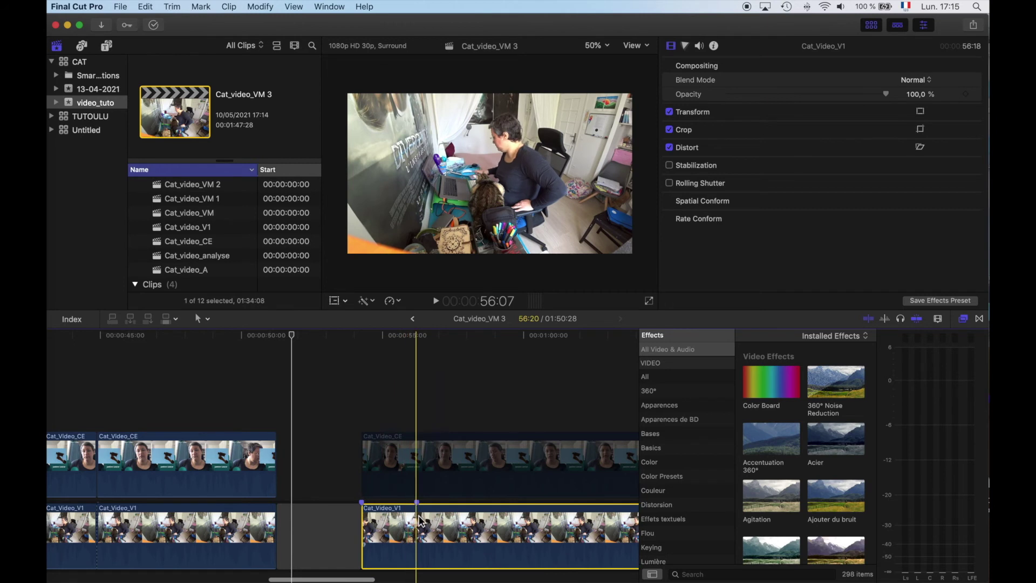
key("b")
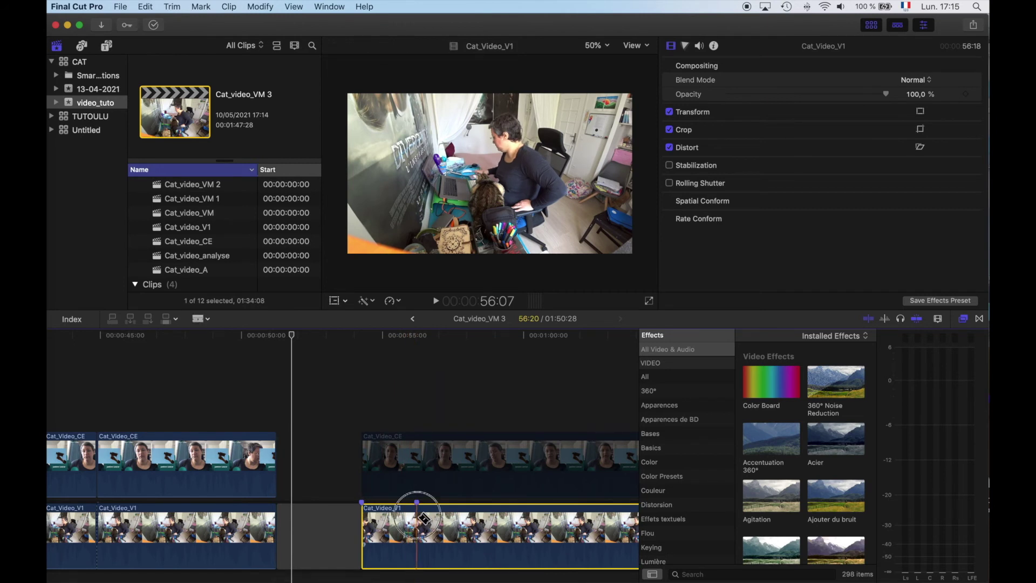
left_click(417, 519)
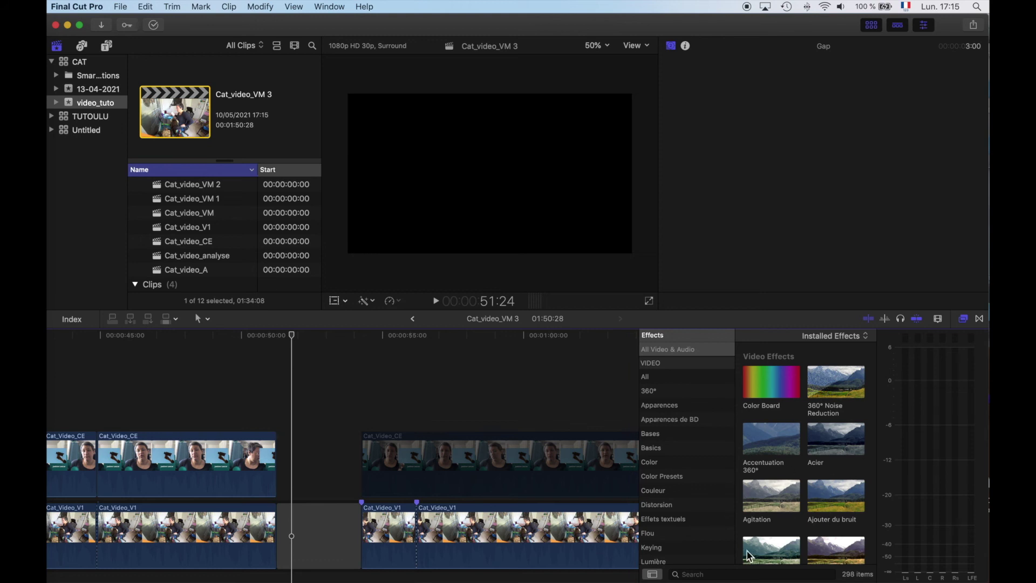
Search the effects for "mas" and apply Shape Mask to the short Cat_Video_V1 segment between the two markers.
left_click(708, 574)
type("mas")
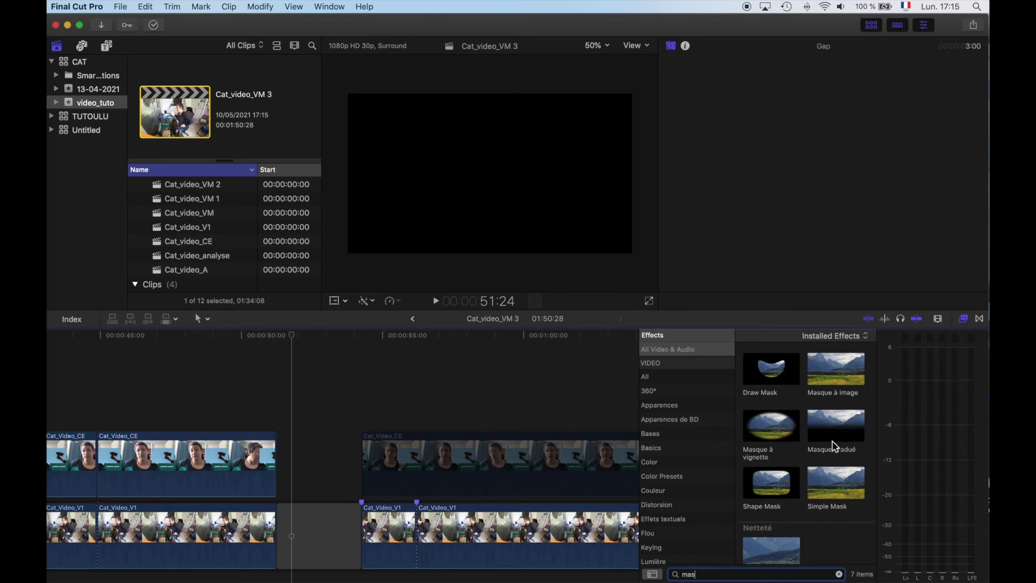
left_click_drag(781, 494, 406, 532)
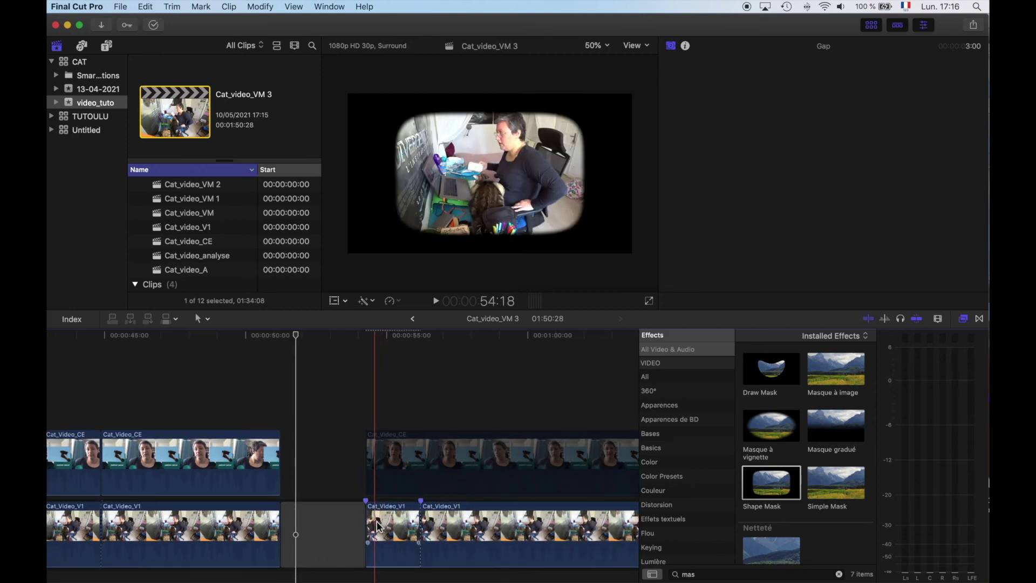
left_click(390, 524)
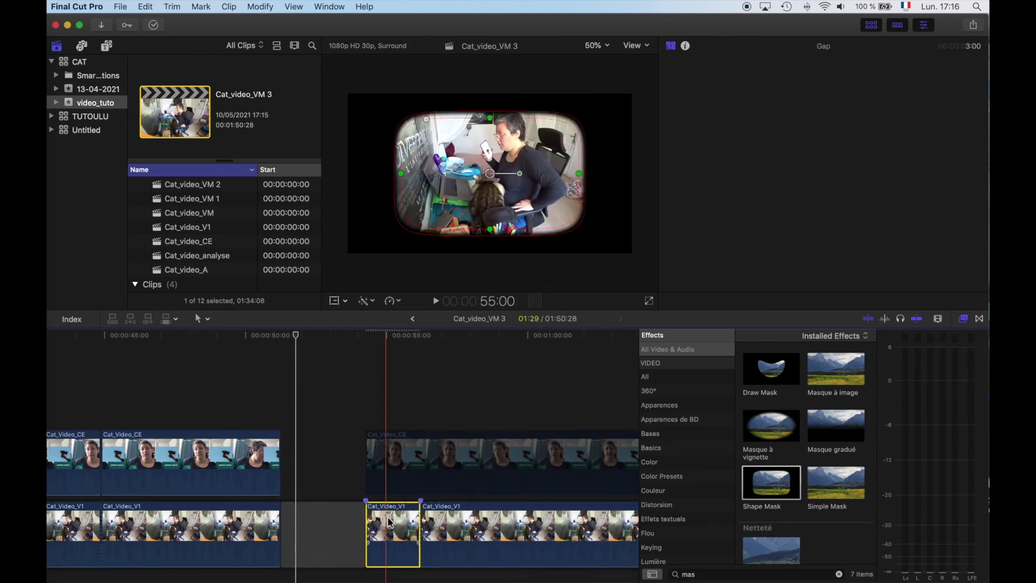
left_click(392, 364)
left_click(393, 532)
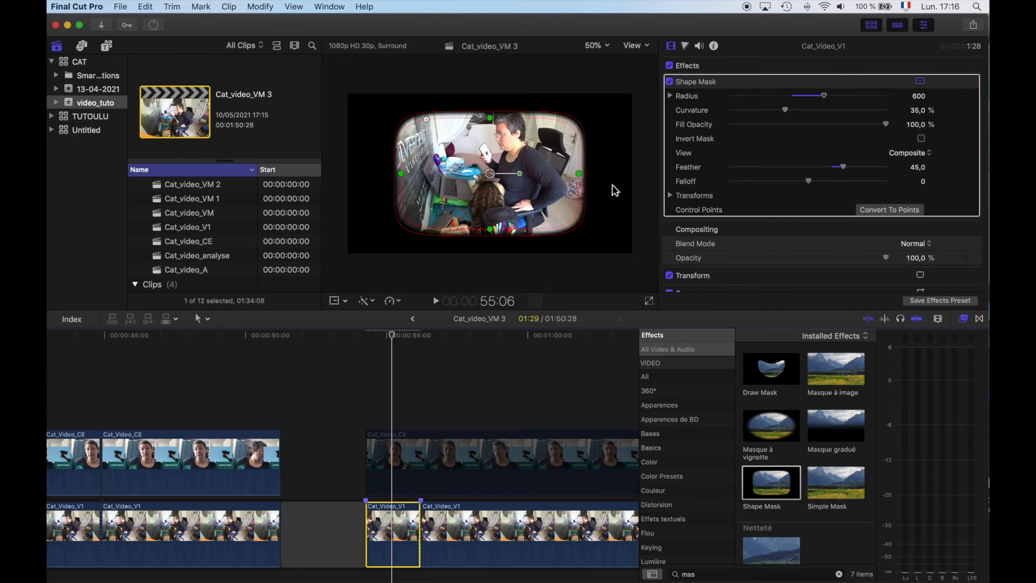
Reduce the Shape Mask radius to about 225, position the mask over the hand and phone, and raise its curvature to about 54%.
left_click_drag(825, 100, 804, 98)
left_click_drag(520, 159, 513, 147)
left_click_drag(810, 100, 766, 102)
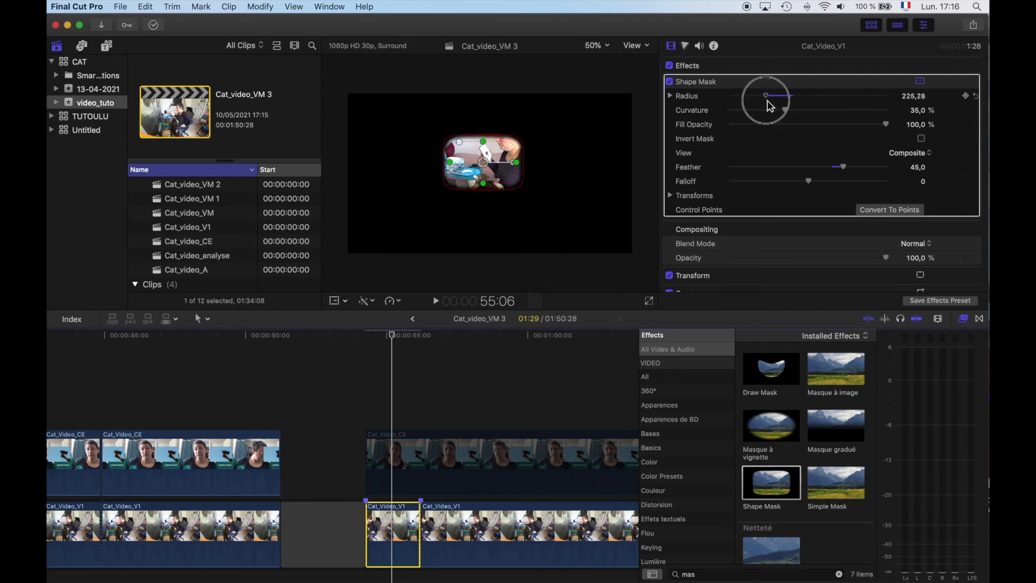
mouse_move(393, 336)
left_mouse_down()
mouse_move(359, 336)
mouse_move(408, 343)
left_mouse_up()
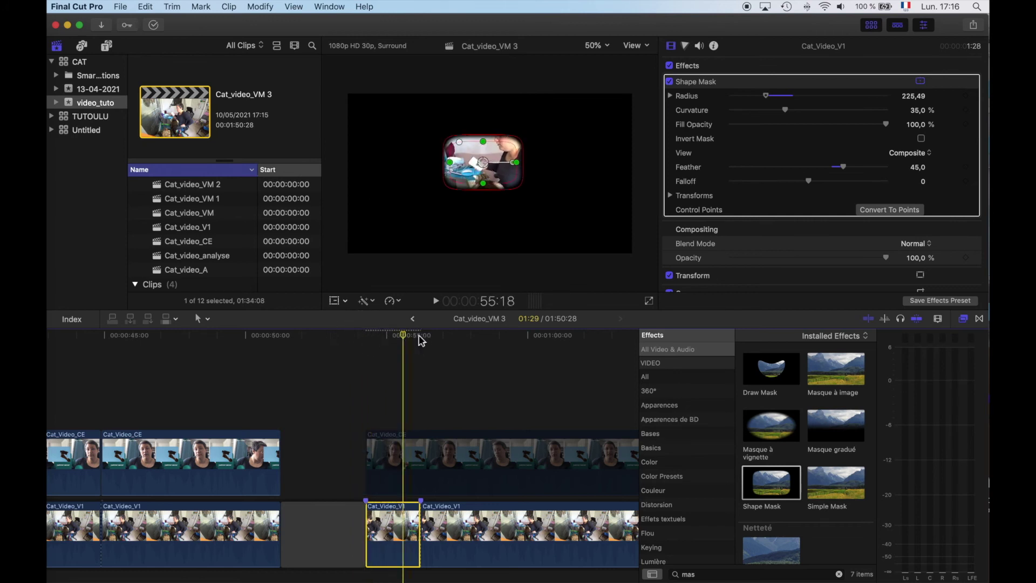
left_click_drag(790, 116, 815, 119)
mouse_move(885, 125)
left_mouse_down()
mouse_move(763, 126)
mouse_move(902, 132)
left_mouse_up()
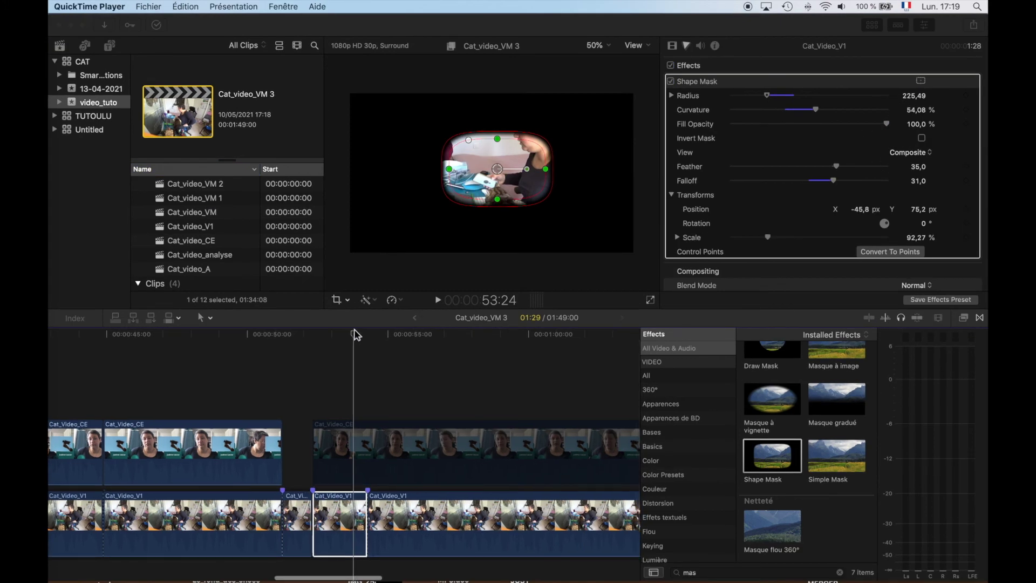
Scrub through the masked Cat_Video_V1 segment to check the mask over the phone.
left_click(354, 335)
mouse_move(319, 340)
left_mouse_down()
mouse_move(349, 340)
mouse_move(321, 340)
mouse_move(328, 336)
left_mouse_up()
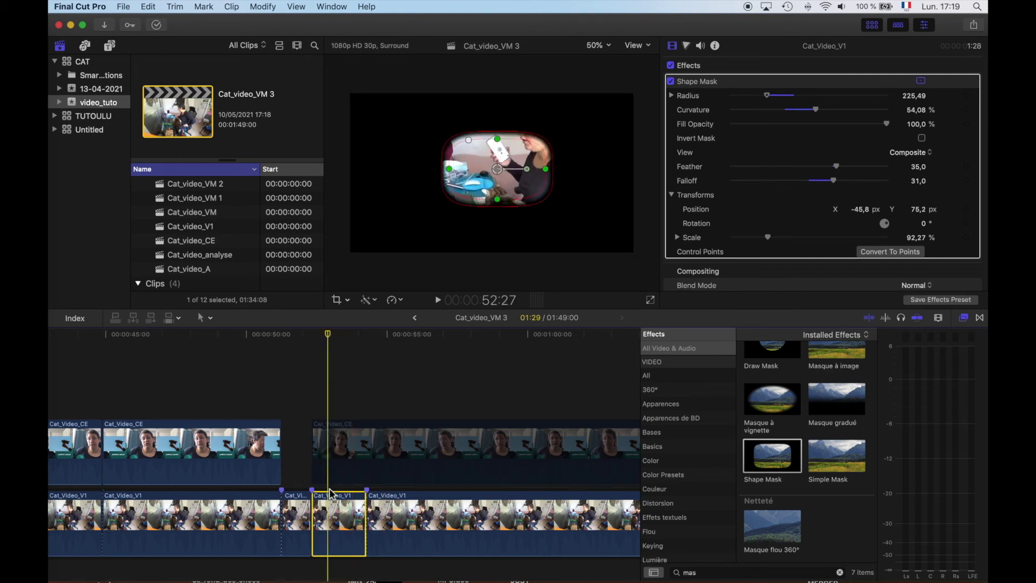
Add the Barre floue title above the masked Cat_Video_V1 segment and trim it to that segment's length.
left_click(334, 453)
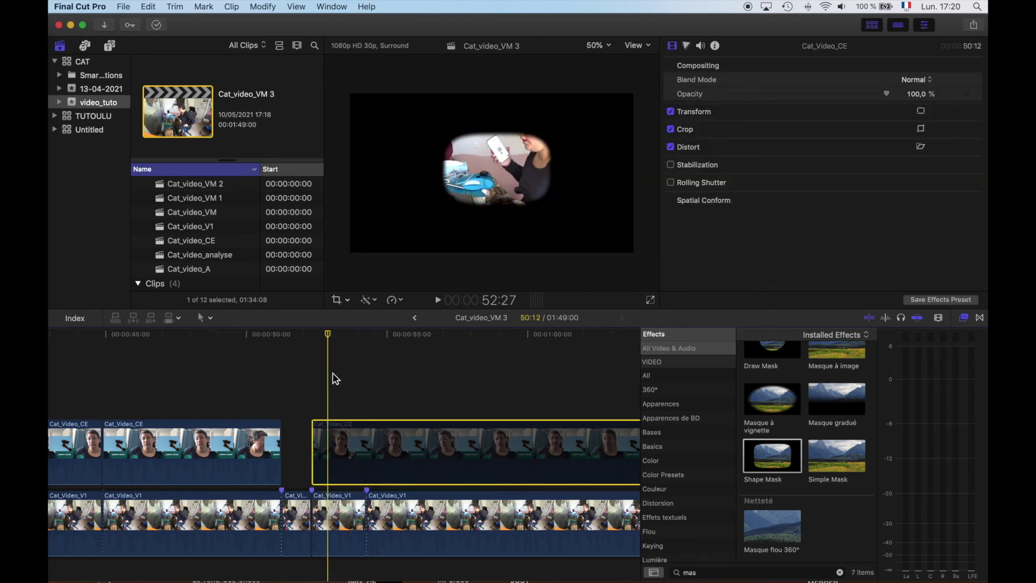
left_click(86, 48)
left_click(110, 48)
left_click(86, 62)
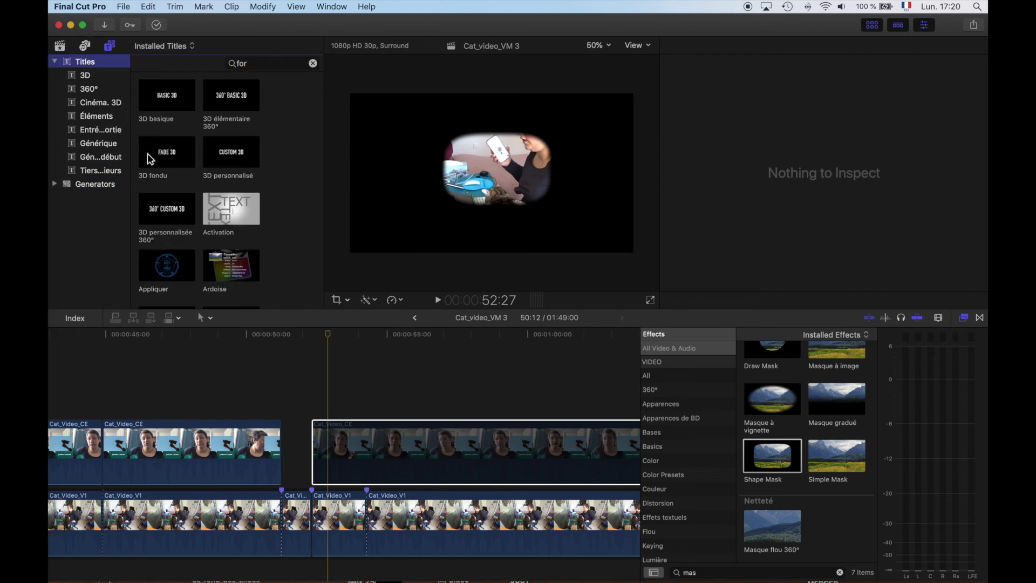
scroll(172, 167, "down", 8)
left_click_drag(172, 166, 322, 378)
left_click_drag(428, 417, 372, 414)
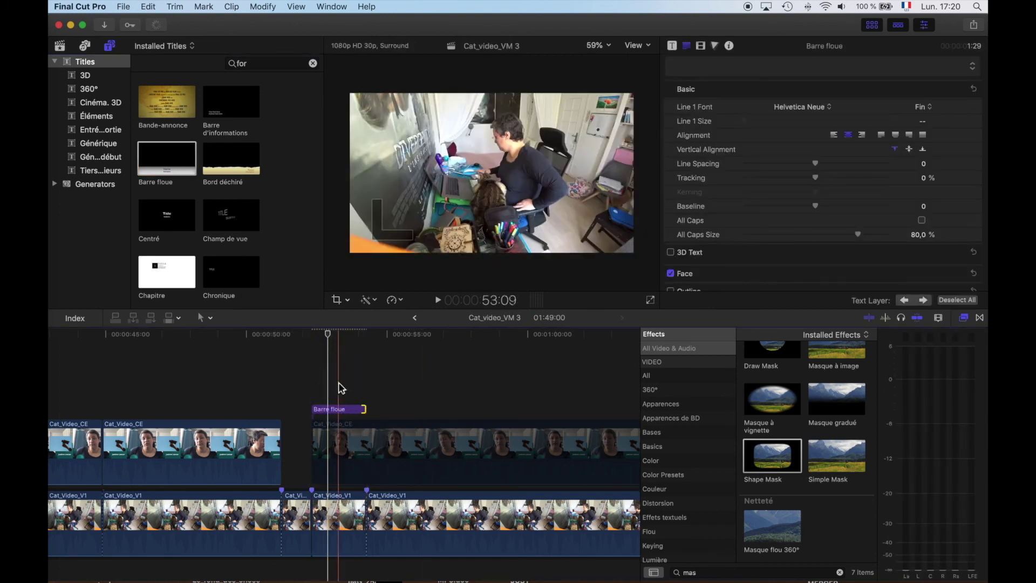
Give the Barre floue title a custom teal background color.
left_click(351, 410)
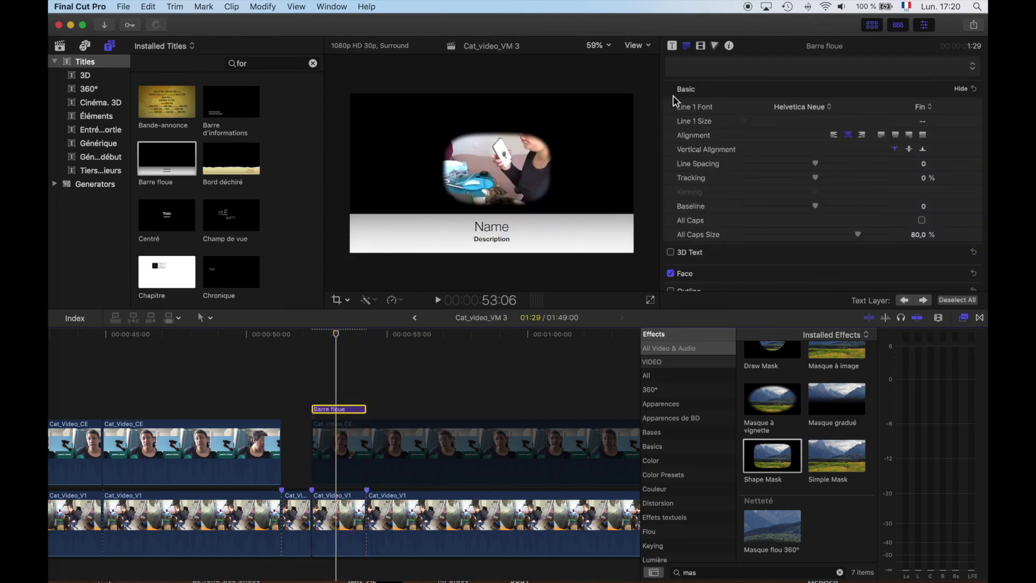
left_click(675, 47)
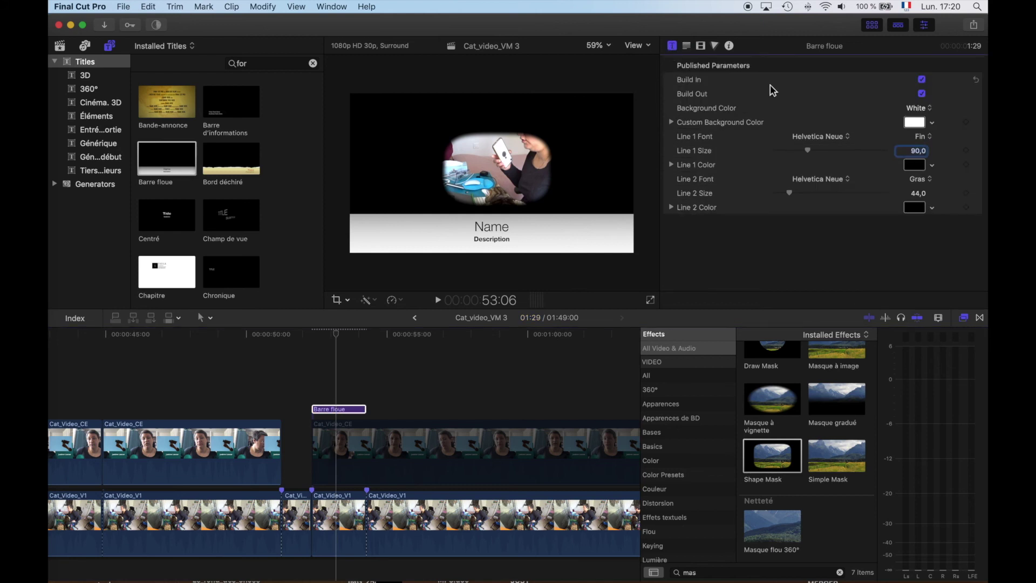
left_click(919, 125)
left_click(834, 511)
left_click_drag(841, 514, 868, 510)
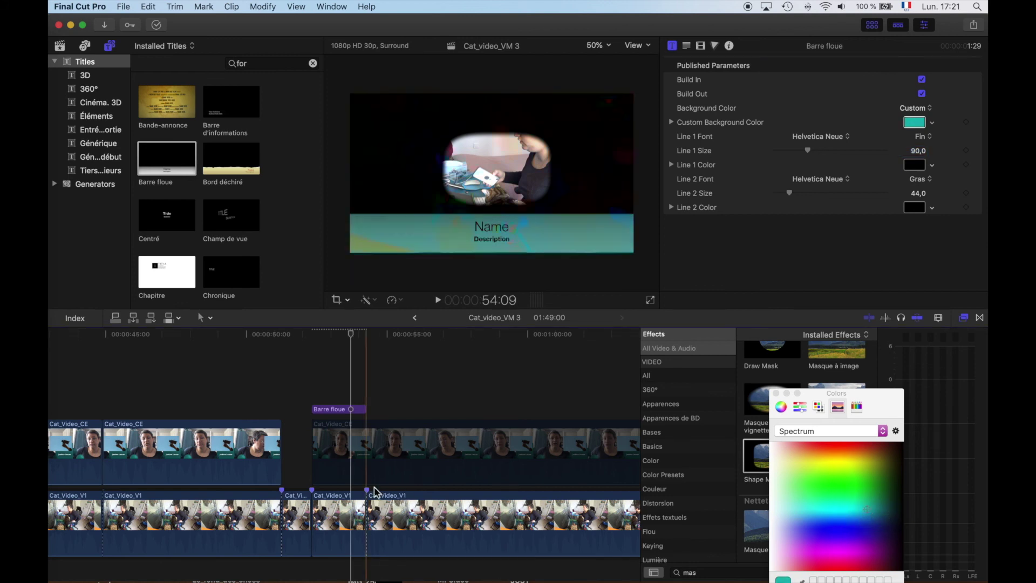
Replace the title's Name line with the woman's first name followed by "takes her phone".
left_click(331, 410)
double_click(331, 413)
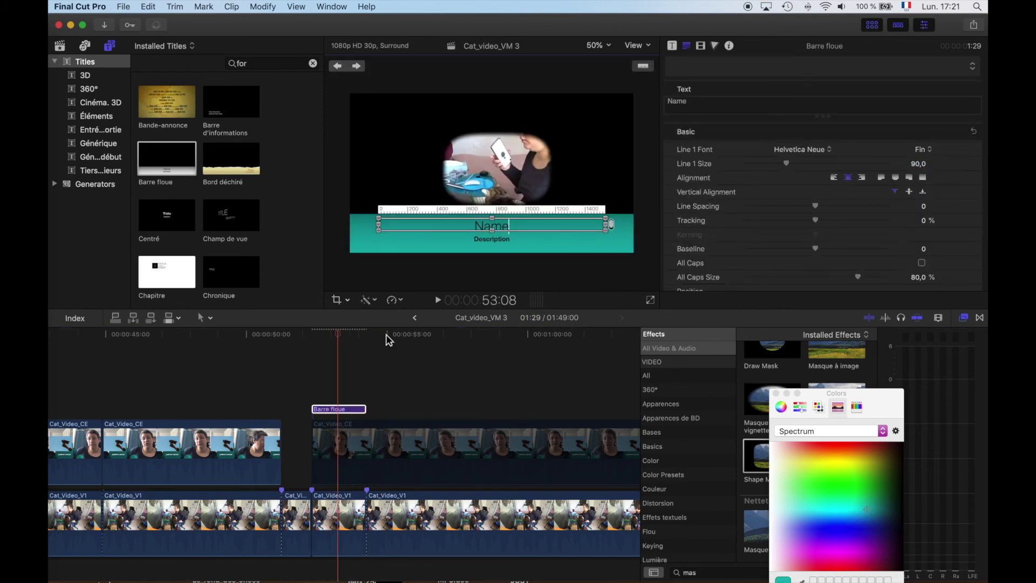
left_click_drag(696, 102, 658, 102)
type("Justine")
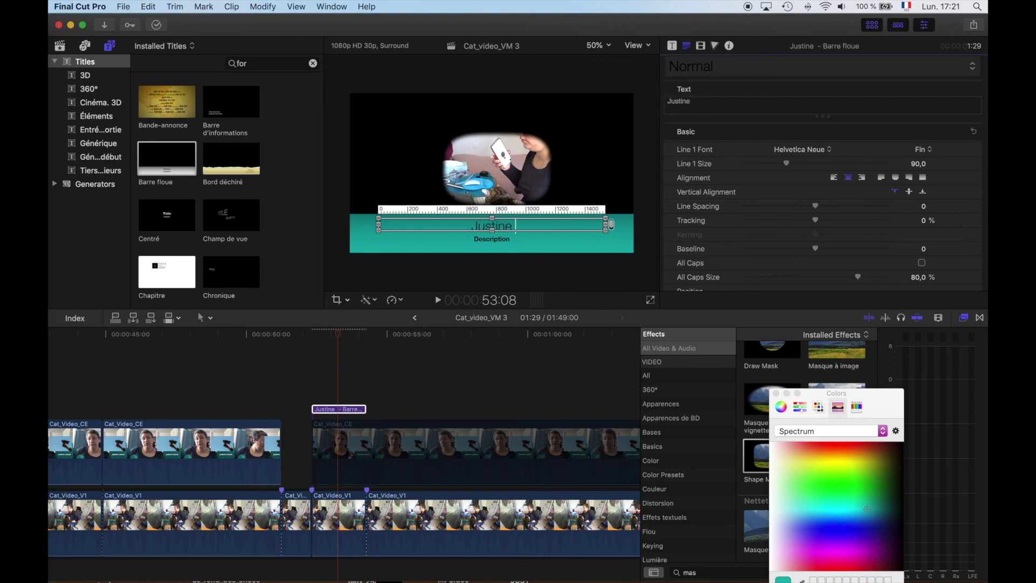
type(" take her phone")
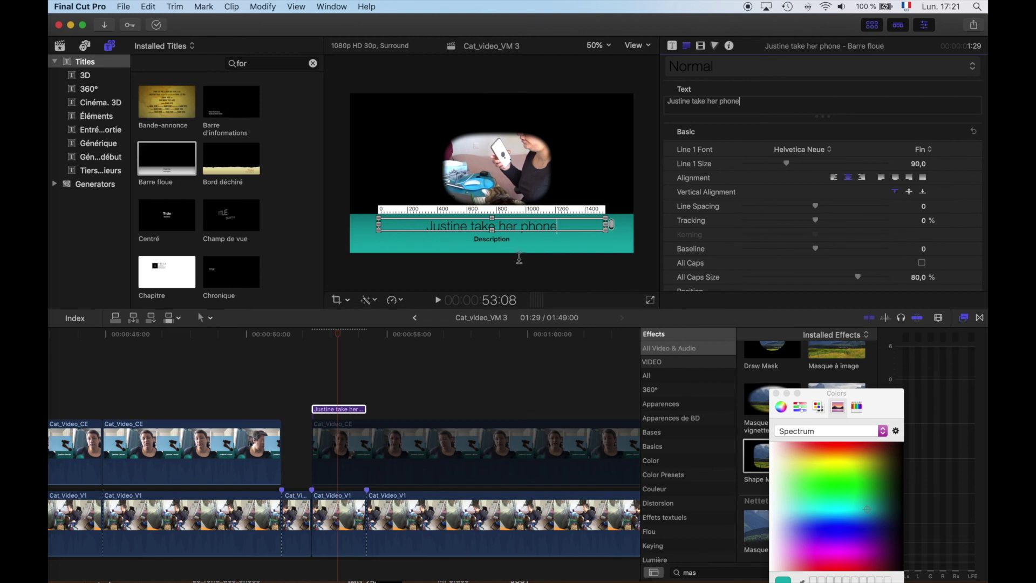
type("s")
Delete the Description text from the second line of the Barre floue title.
left_click(493, 241)
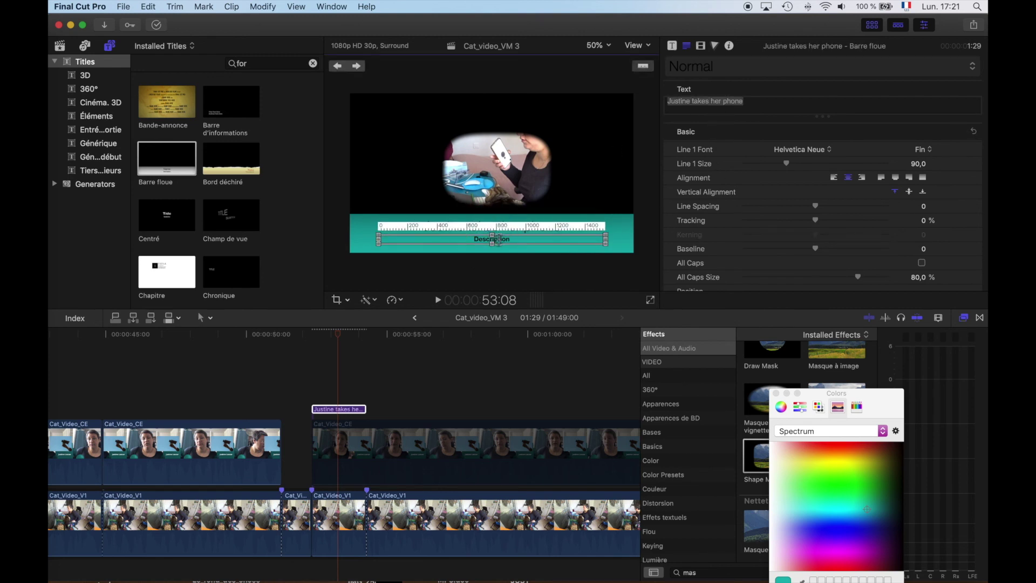
left_click(458, 239)
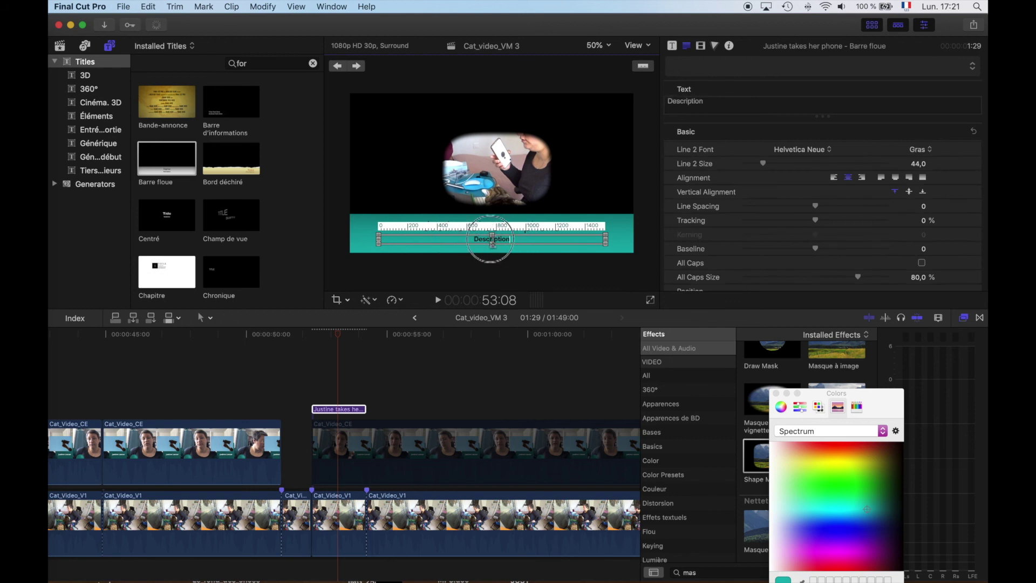
key("BackSpace")
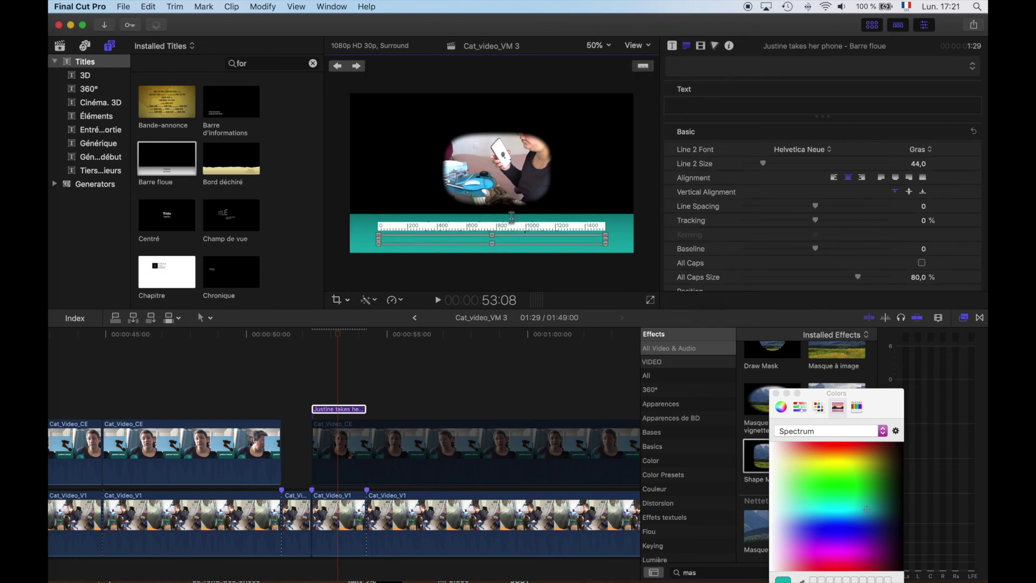
left_click(470, 231)
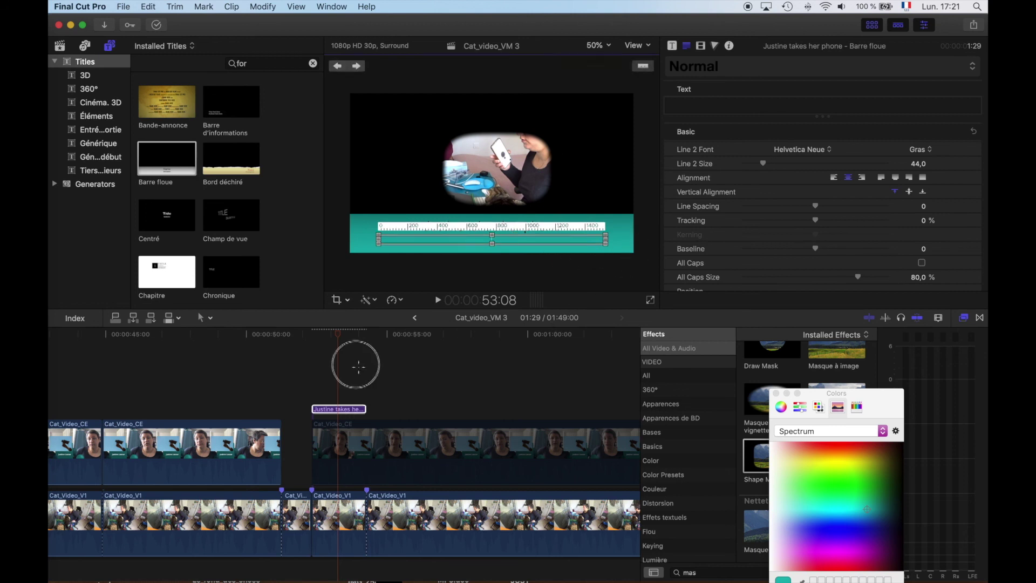
left_click(335, 371)
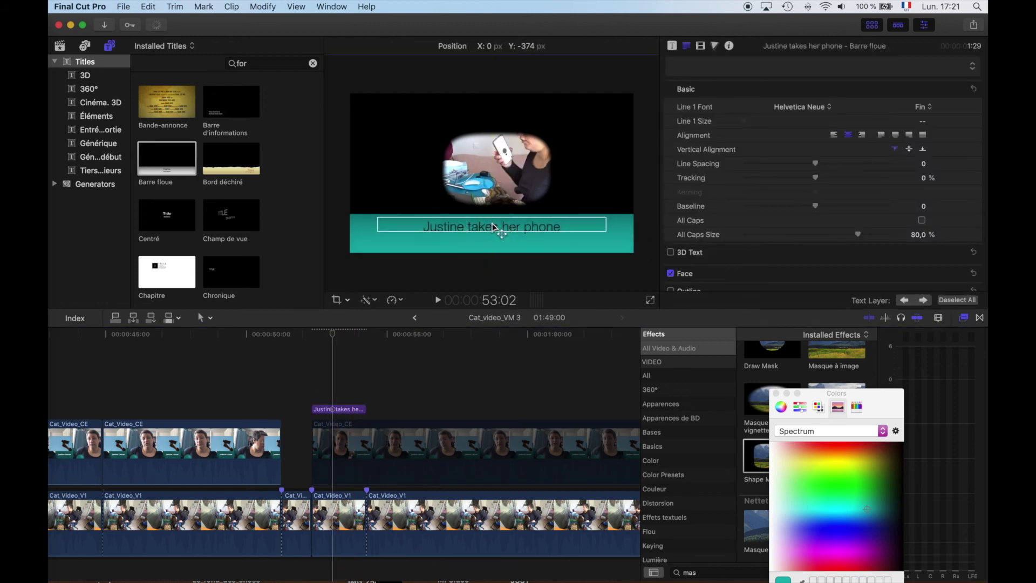
Set the whole caption line to the Normal font style and its face color to a very pale green.
double_click(492, 227)
left_click(502, 227)
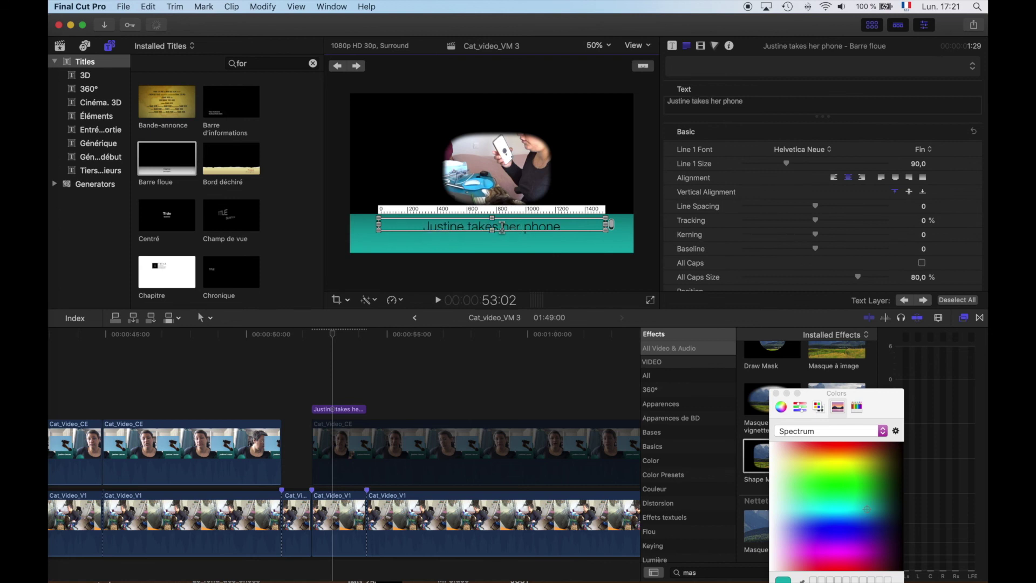
triple_click(502, 227)
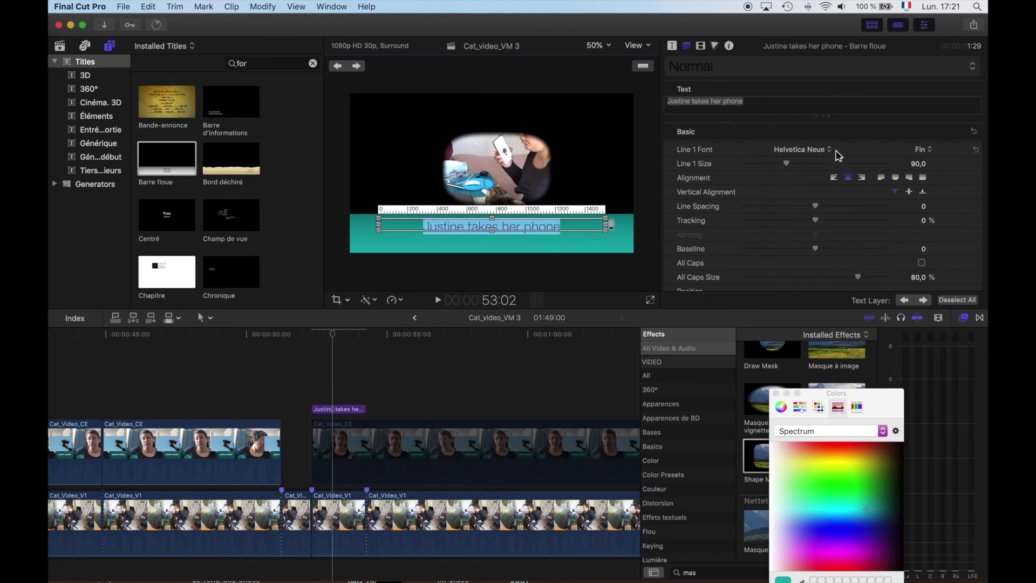
left_click(932, 154)
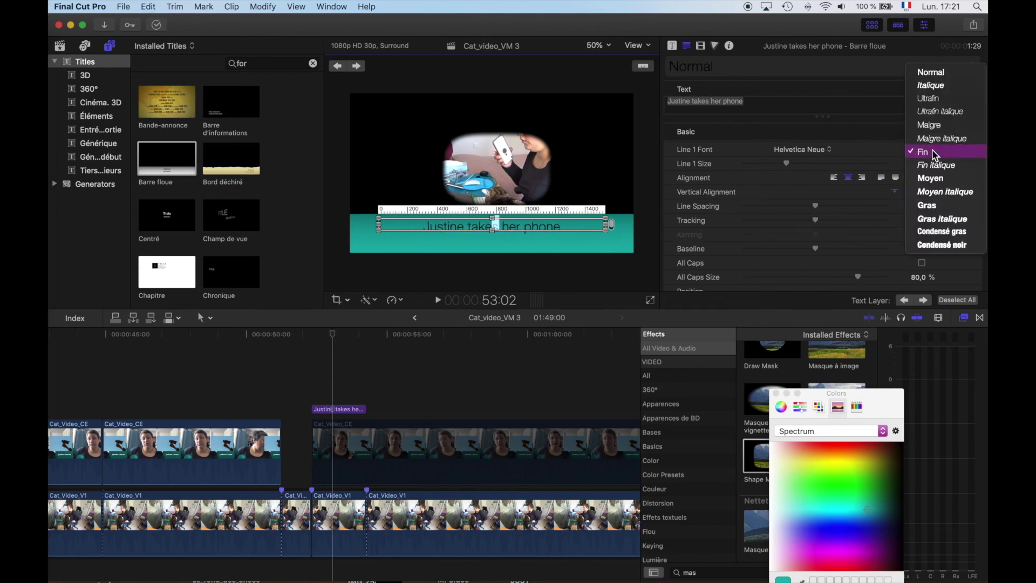
left_click(931, 71)
scroll(857, 203, "down", 15)
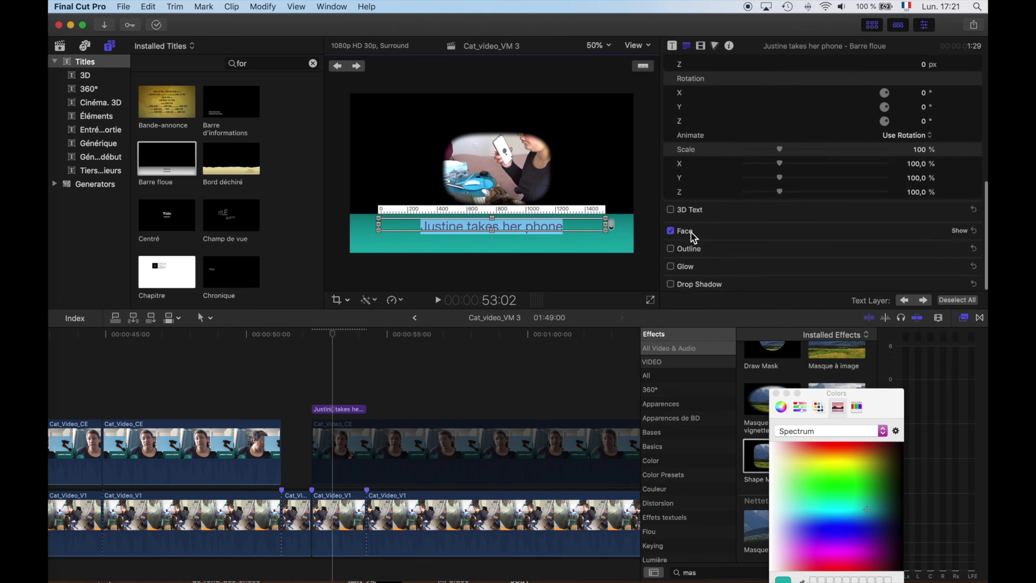
left_click(691, 232)
left_click(961, 231)
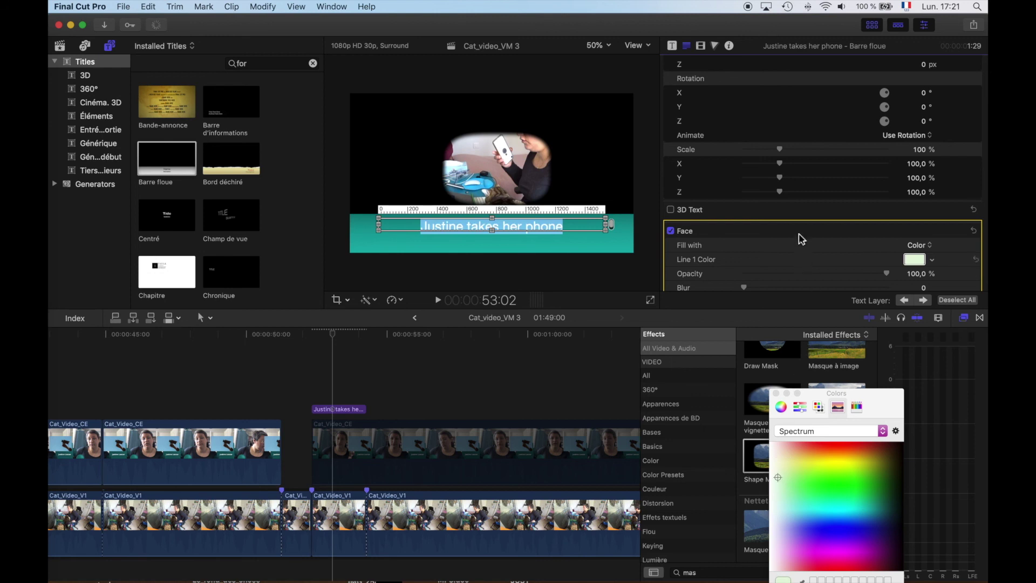
Change the caption's font to Helvetica and align the text left.
scroll(800, 236, "up", 15)
left_click(822, 152)
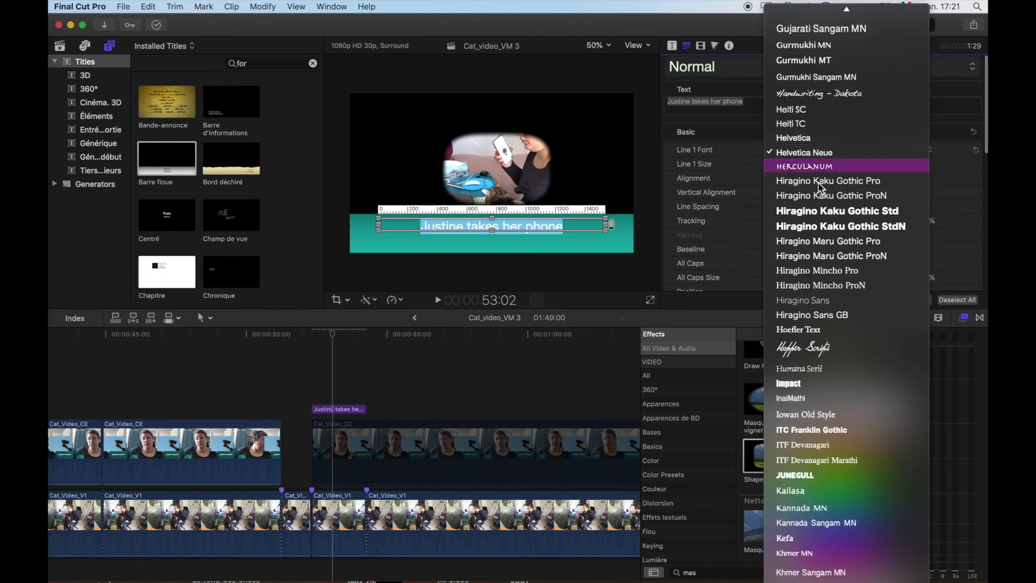
left_click(716, 178)
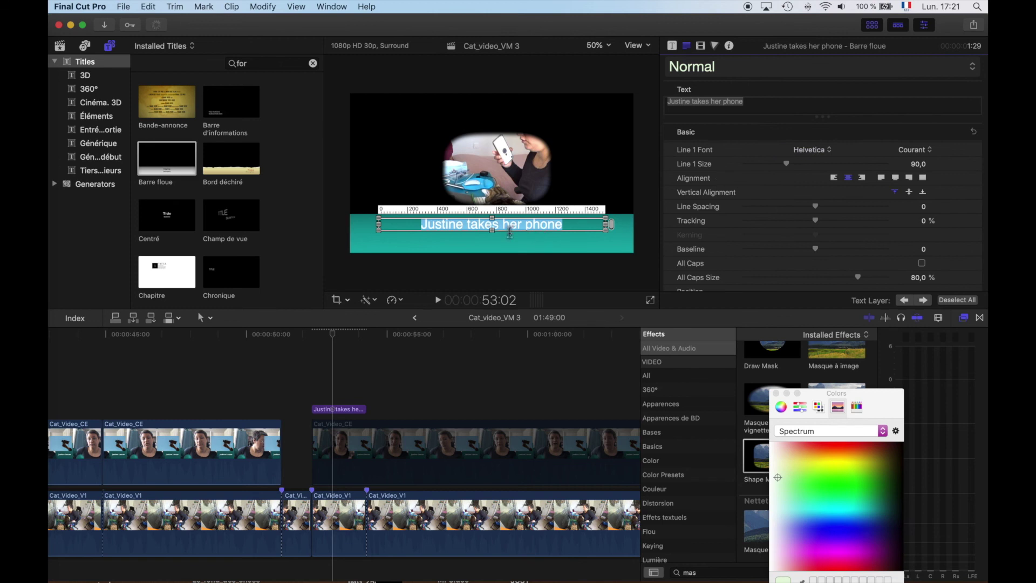
left_click(835, 178)
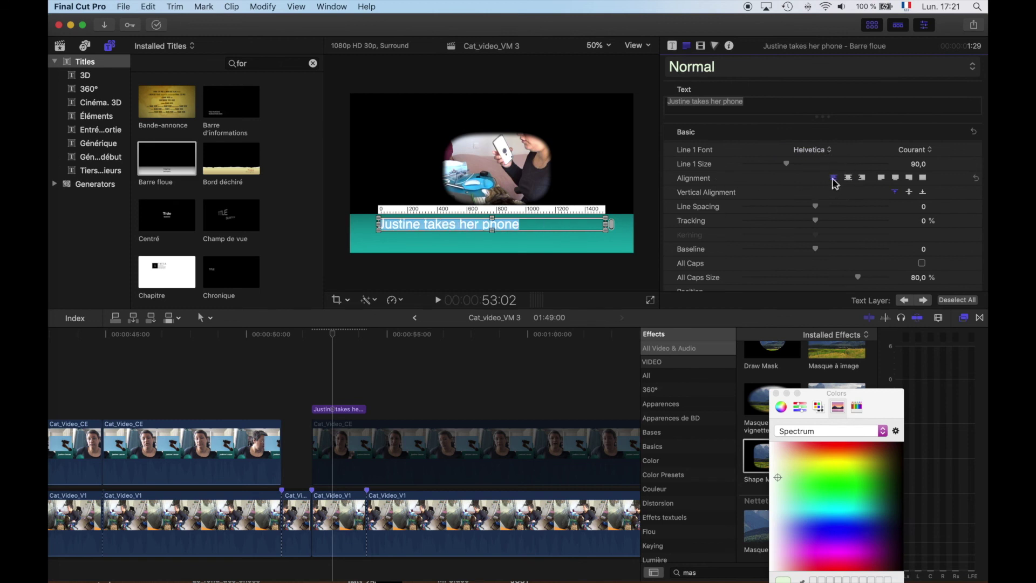
left_click(400, 224)
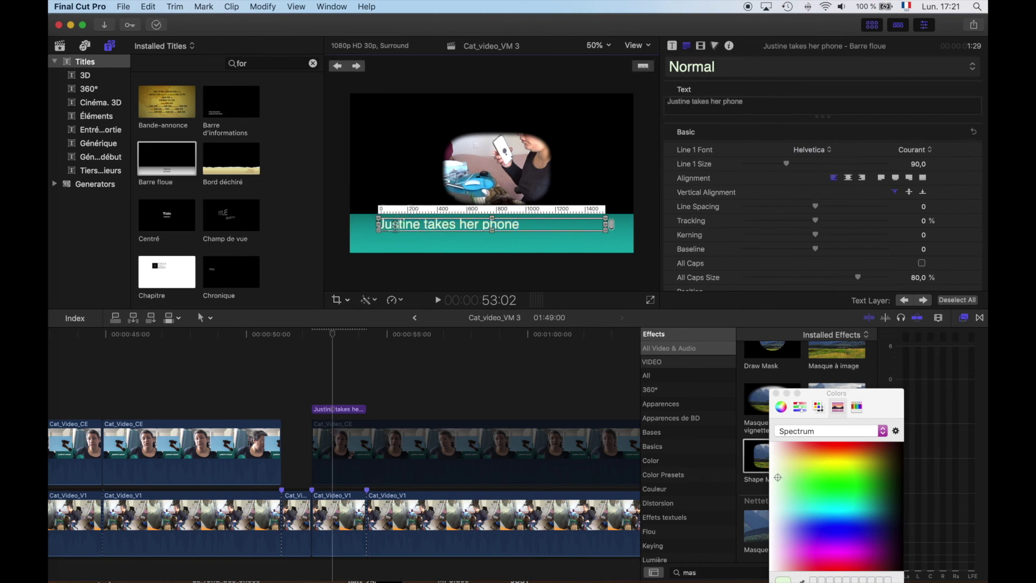
left_click(391, 225)
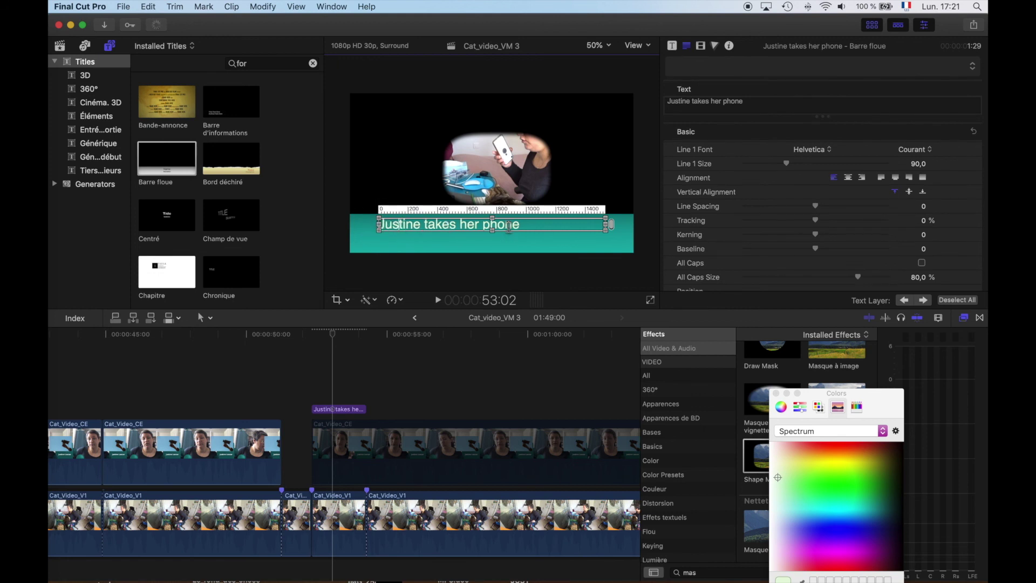
left_click(522, 250)
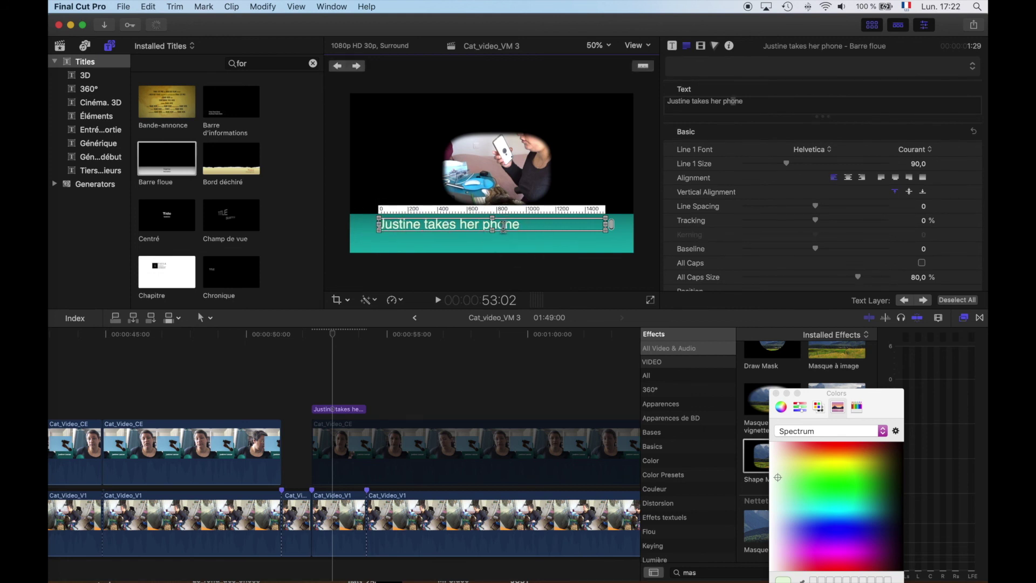
Play back the masked segment from near its start to check the teal title bar and caption.
left_click(338, 371)
left_click(322, 366)
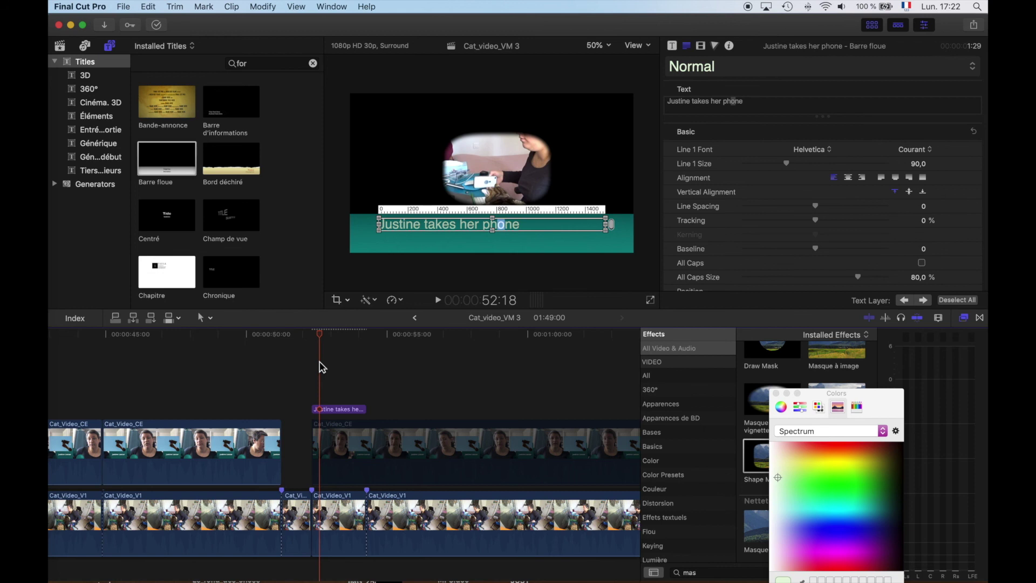
key("space")
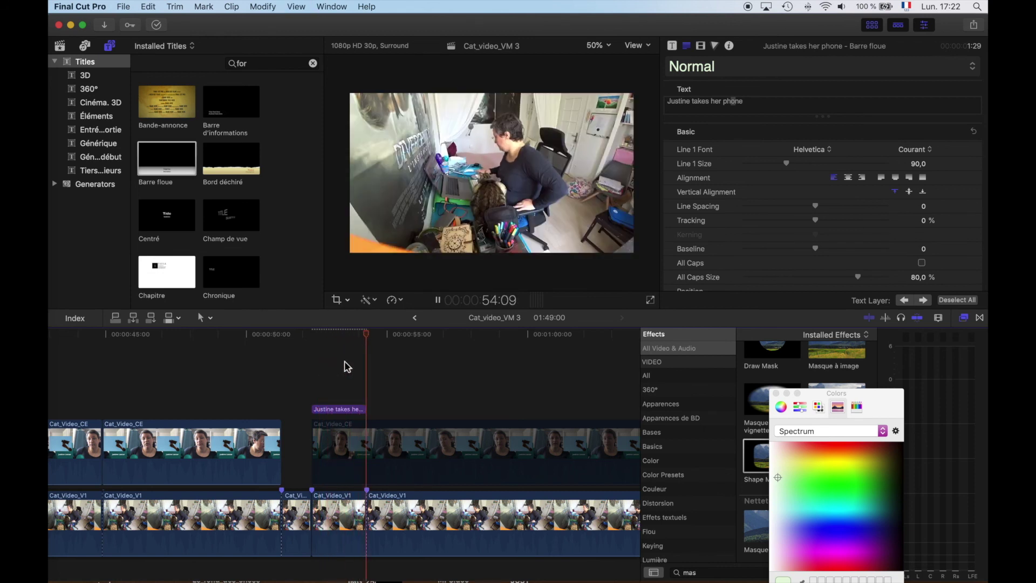